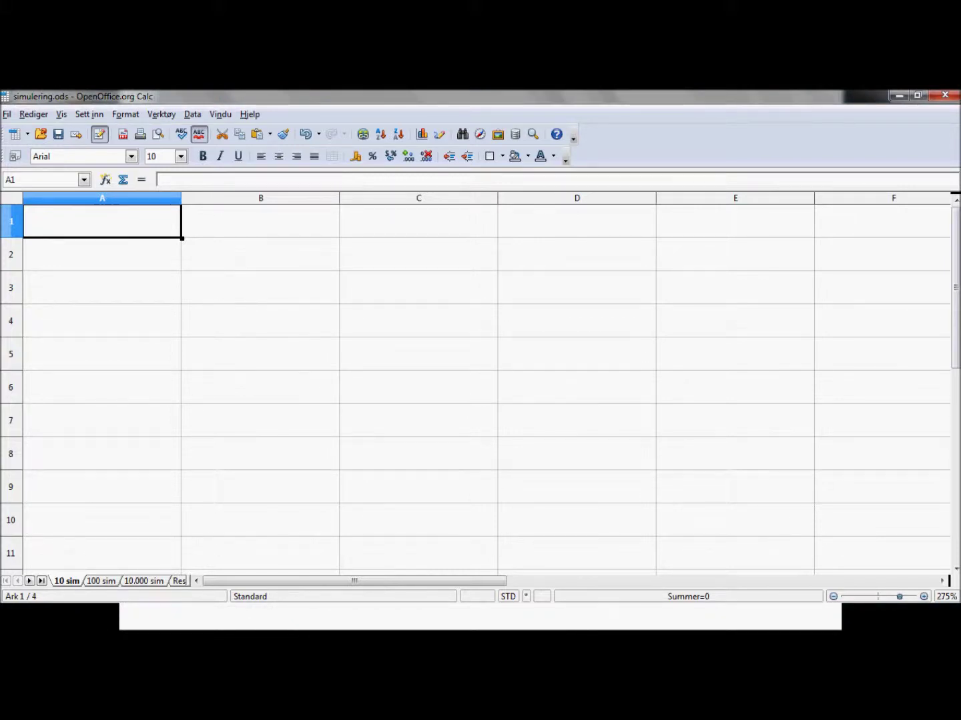
Enter the formula =TILFELDIGMELLOM(0;1) in cell A1 of the 10 sim sheet
type("=")
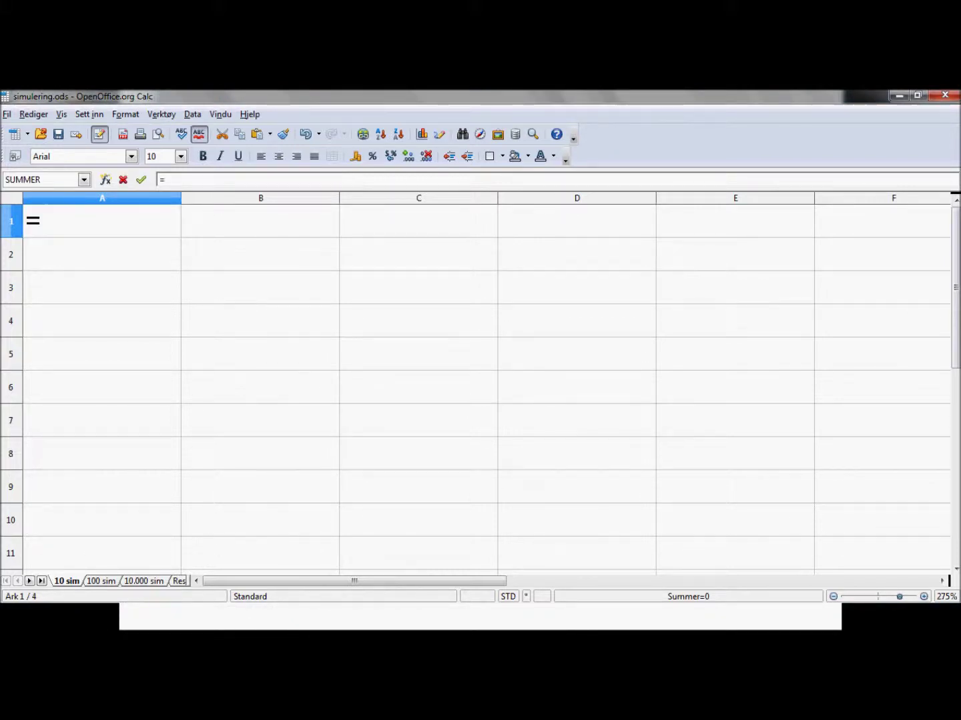
type("tilf")
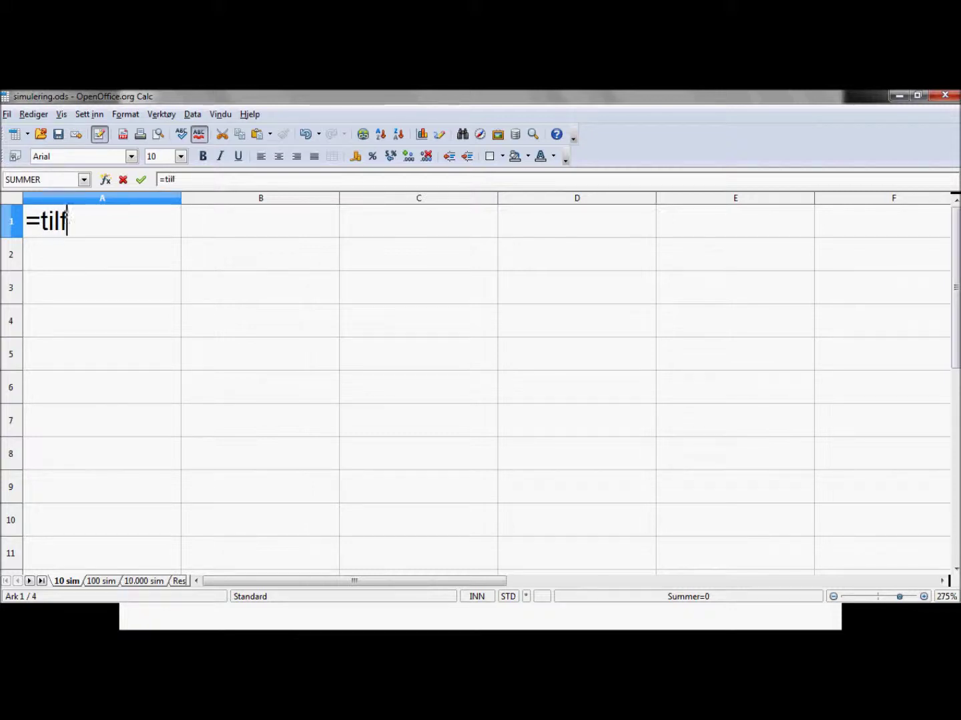
type("eldigmell")
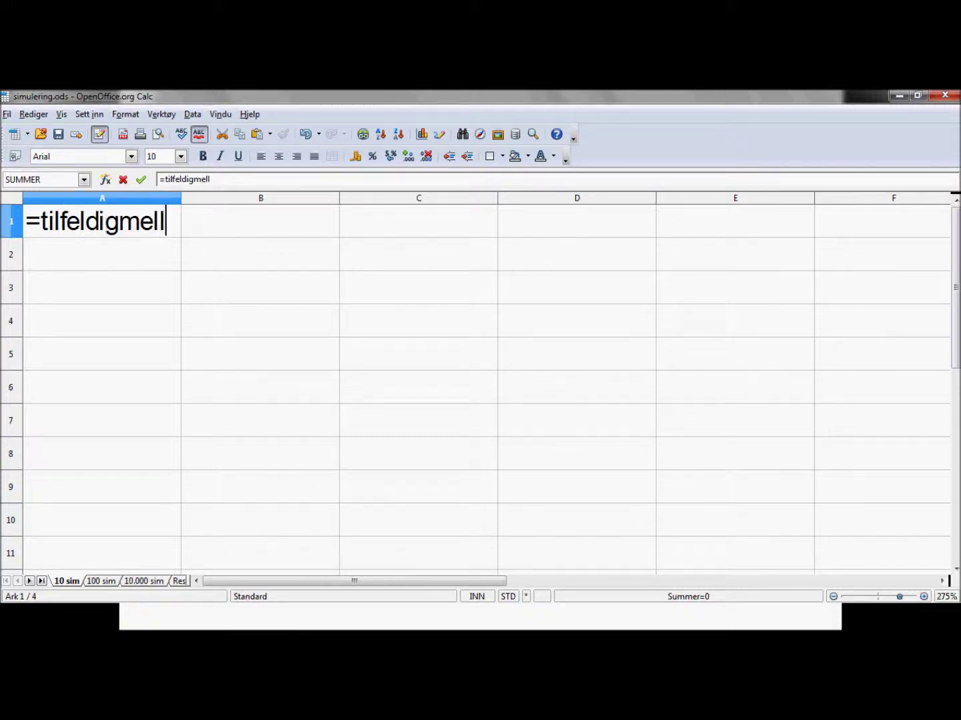
type("om(")
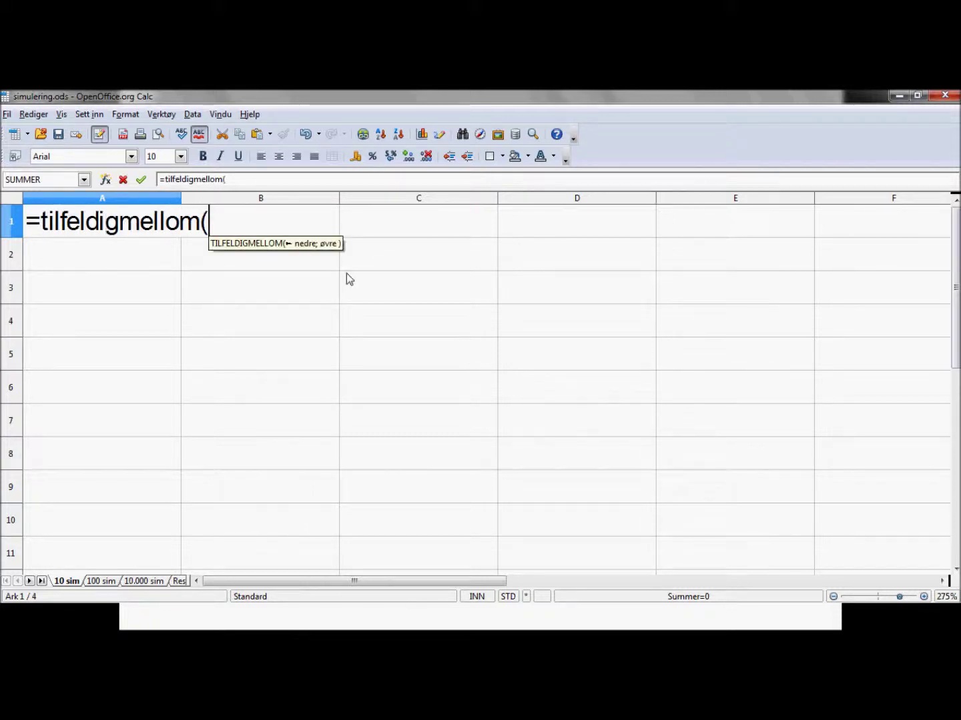
type("0;1)")
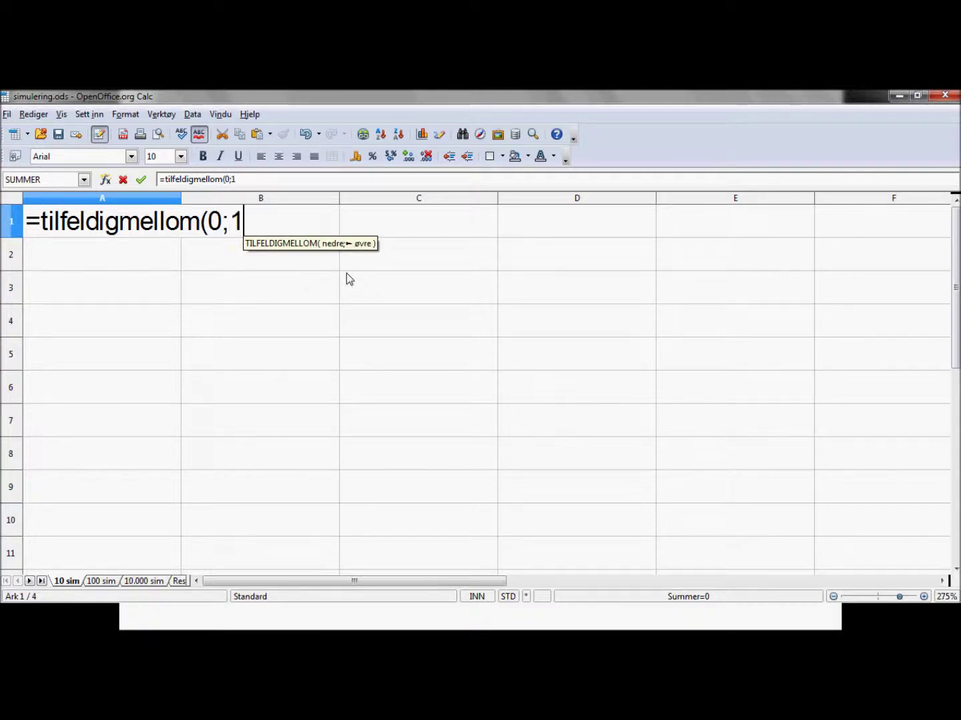
key("Return")
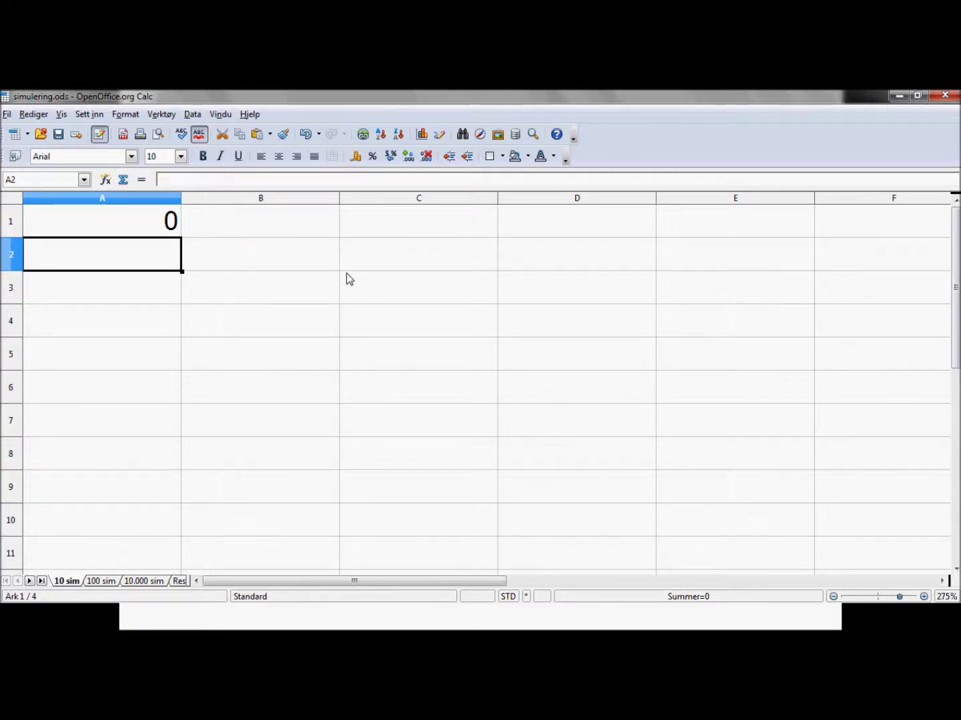
Copy the random-number formula from cell A1 into cell B1
key("Up")
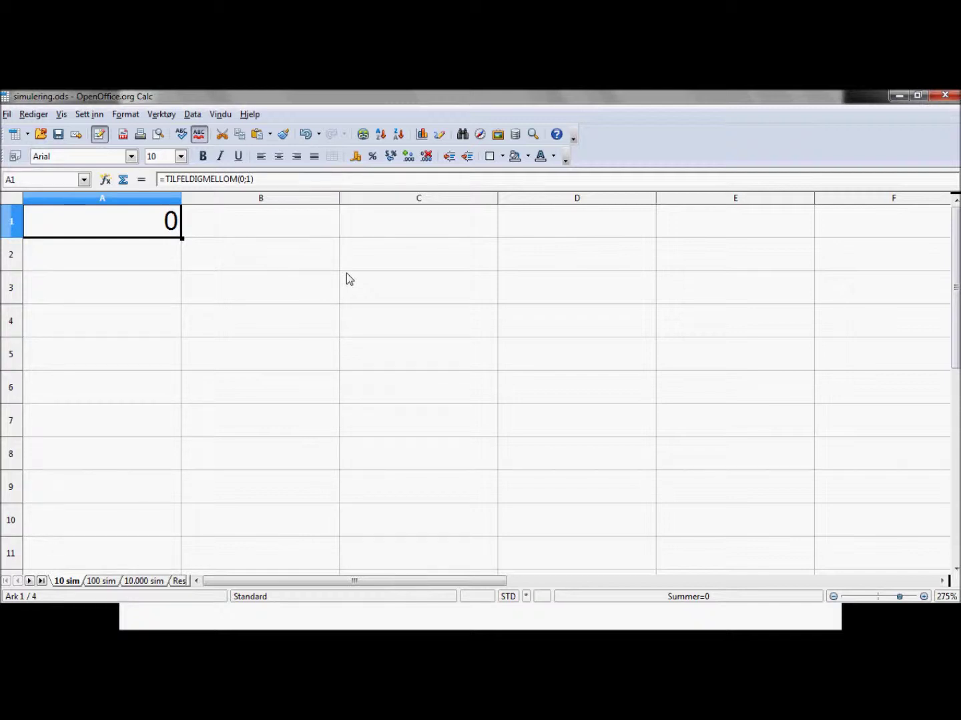
key("Right")
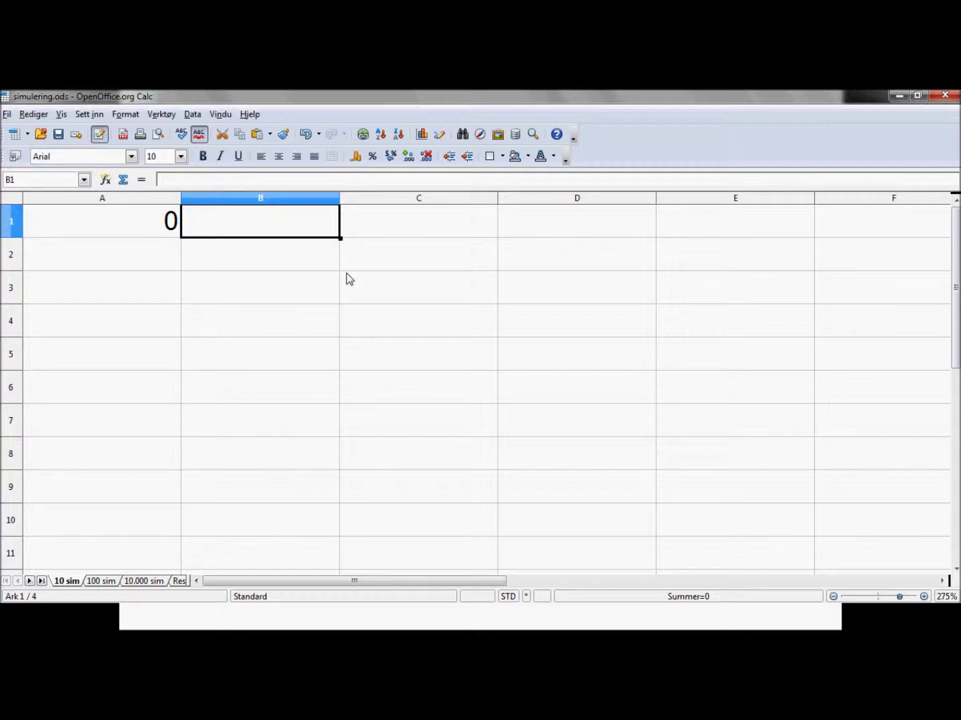
type("=TILFELDIGMELLOM(0;1)")
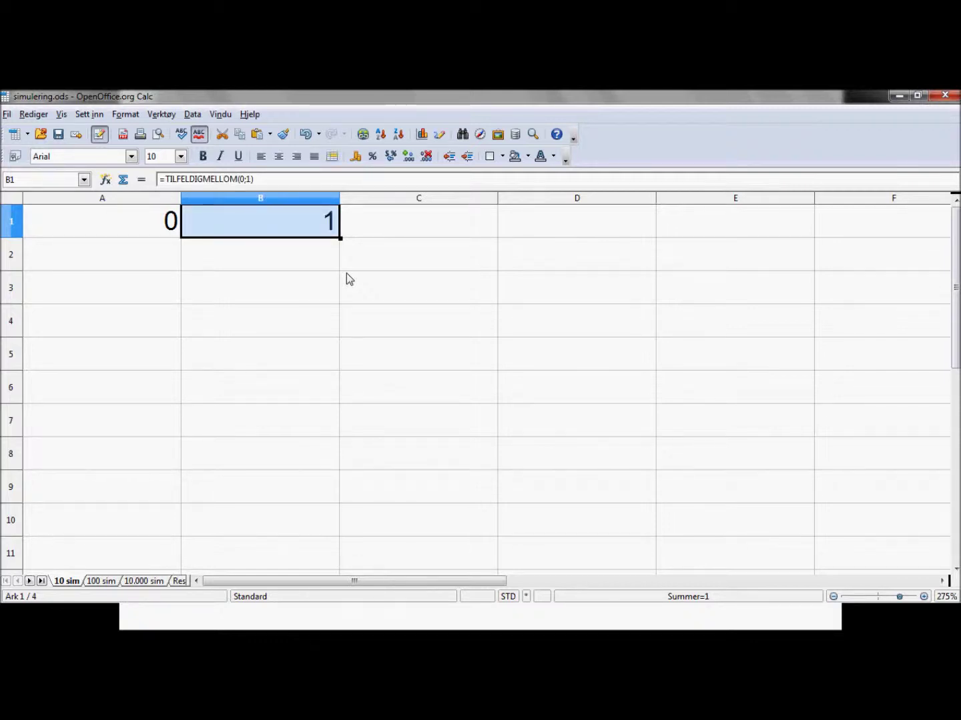
key("Left")
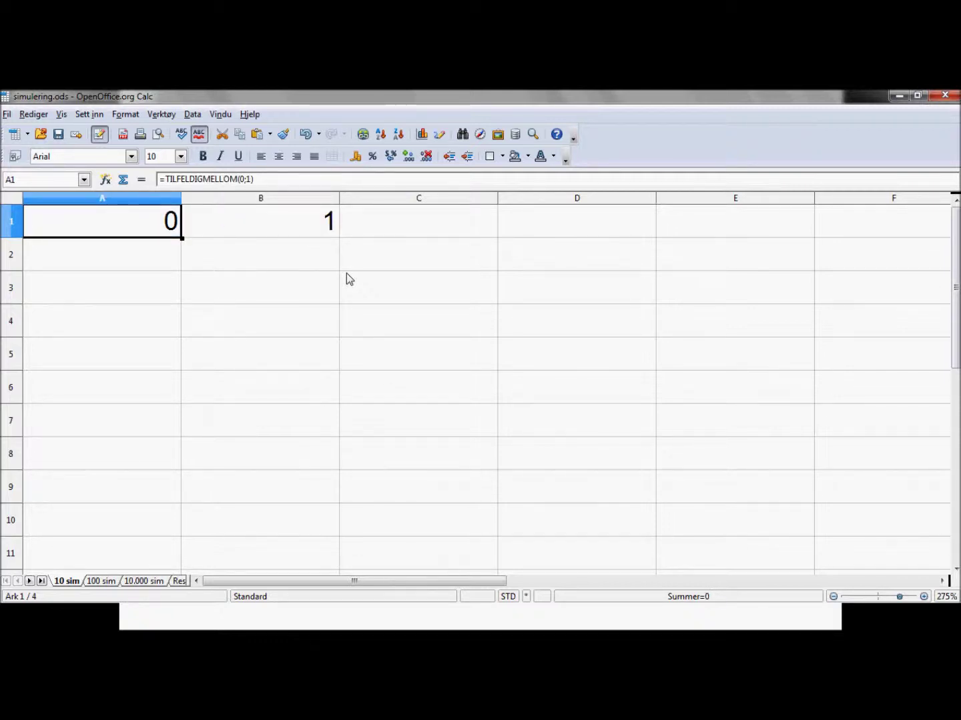
Enter the formula =HVIS(A1+B1=2;1;0) in cell C1
key("Right")
key("Right")
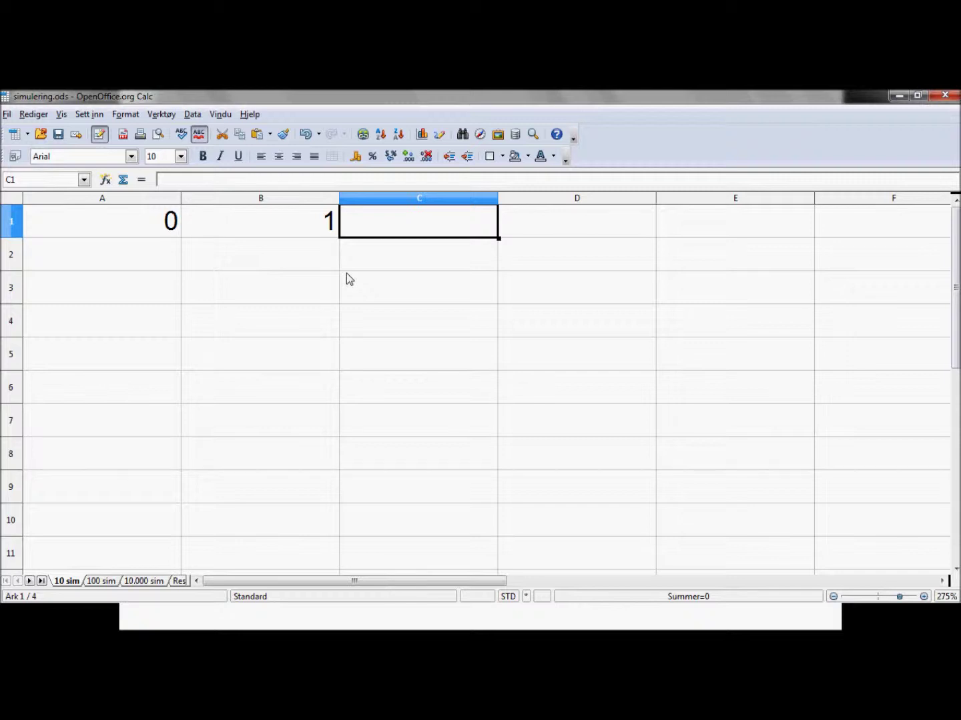
type("=")
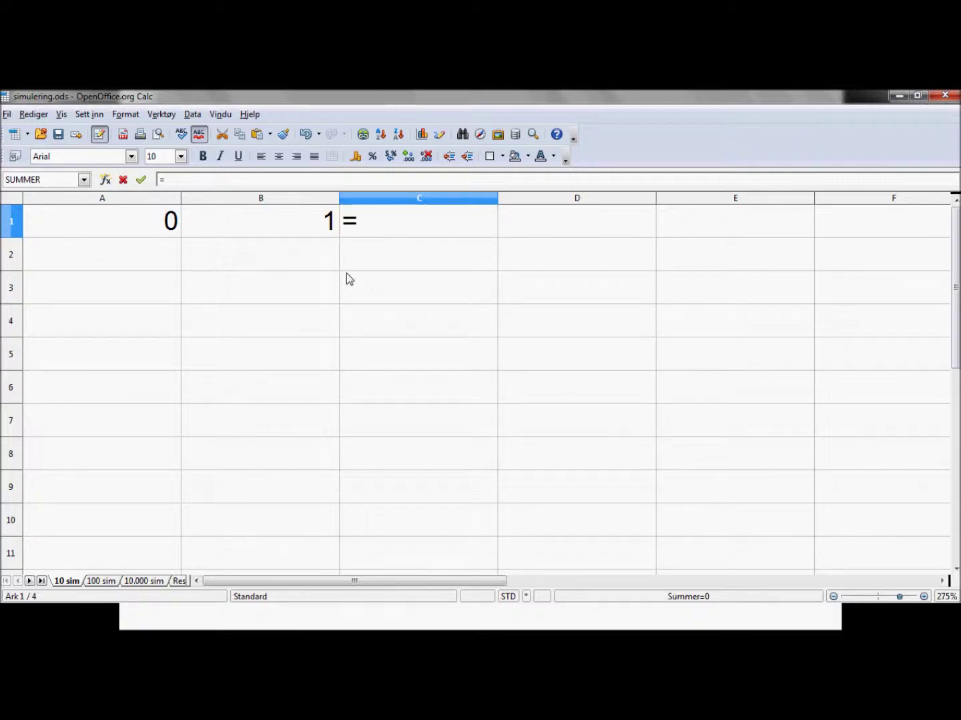
type("hvis(")
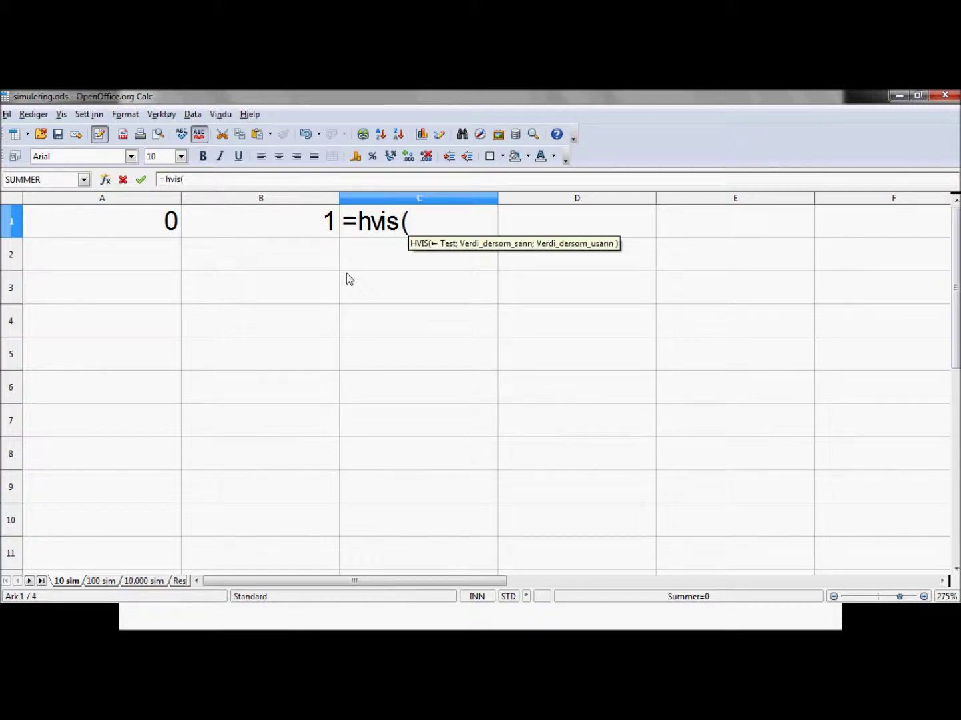
type("A1")
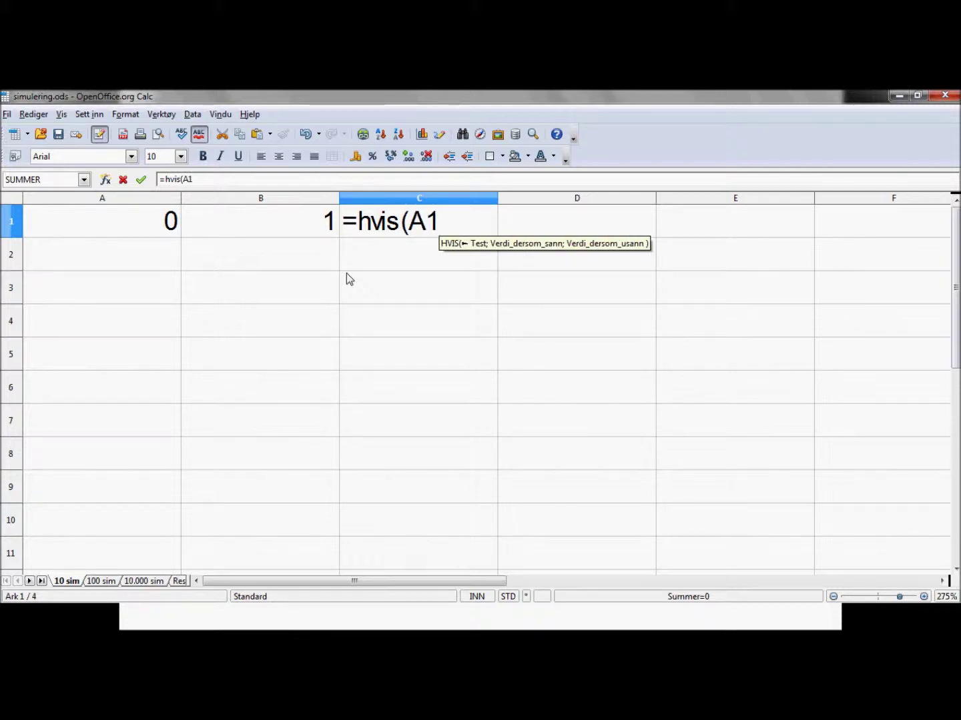
type("+B1")
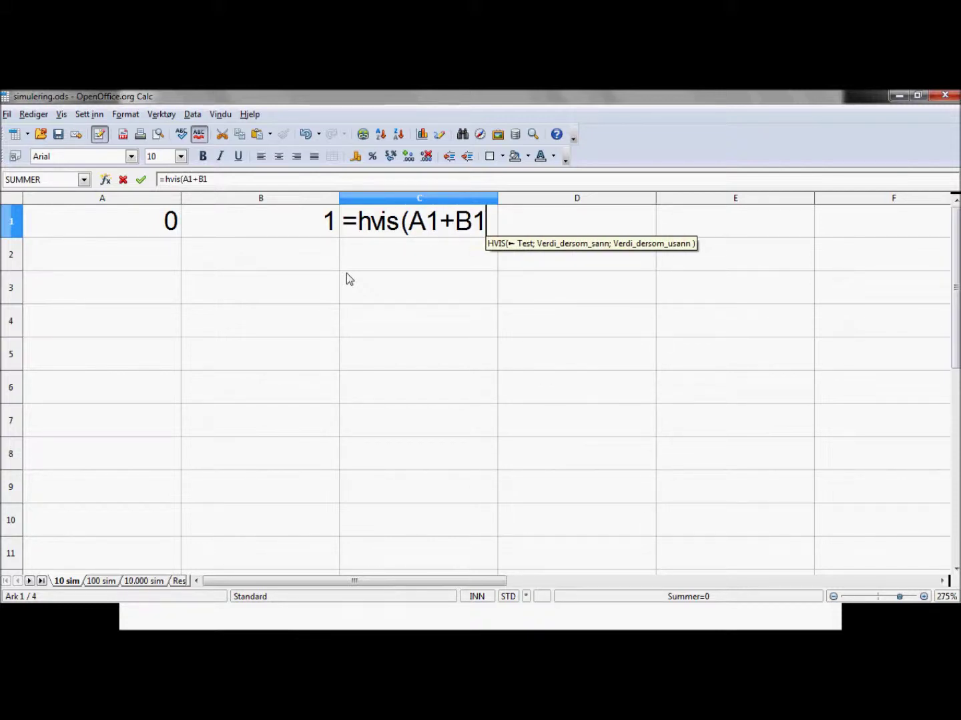
type("=2")
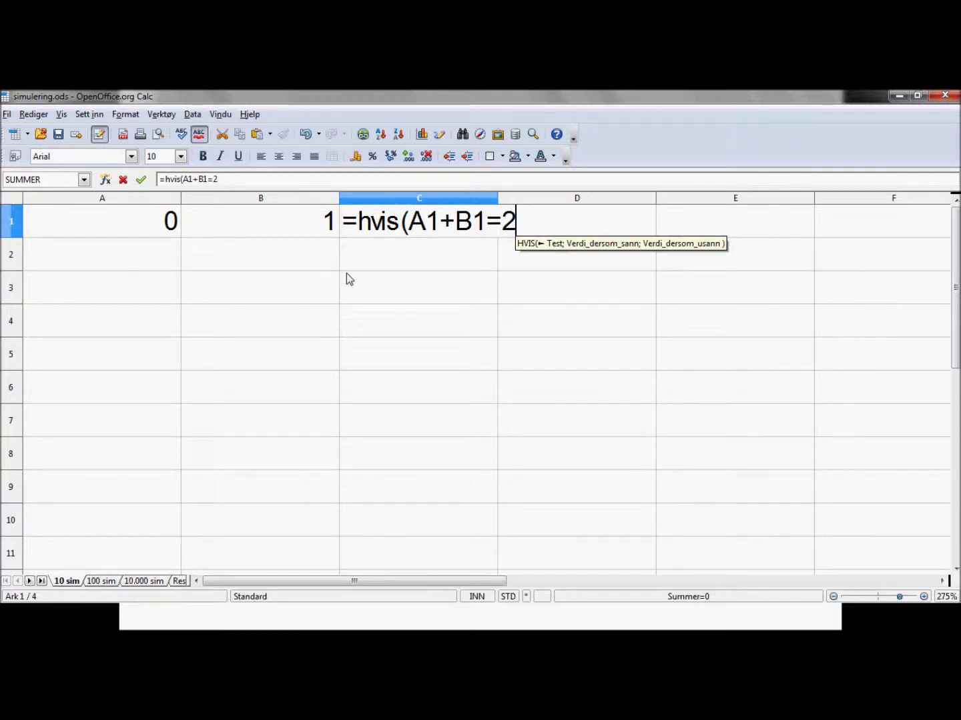
type(";")
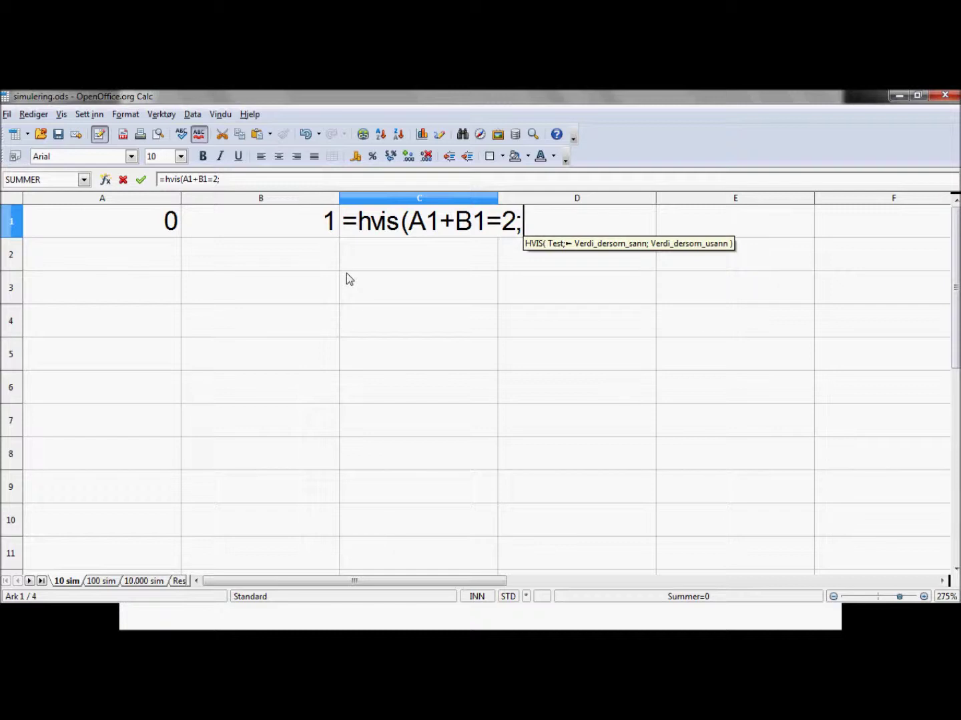
type("1;")
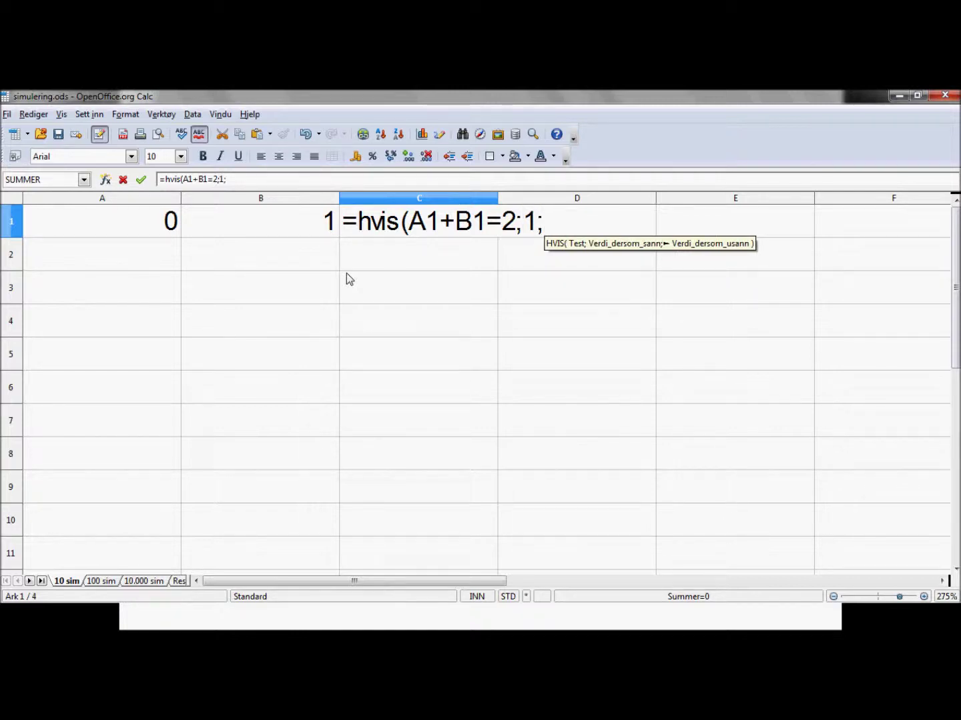
type("0)")
key("Return")
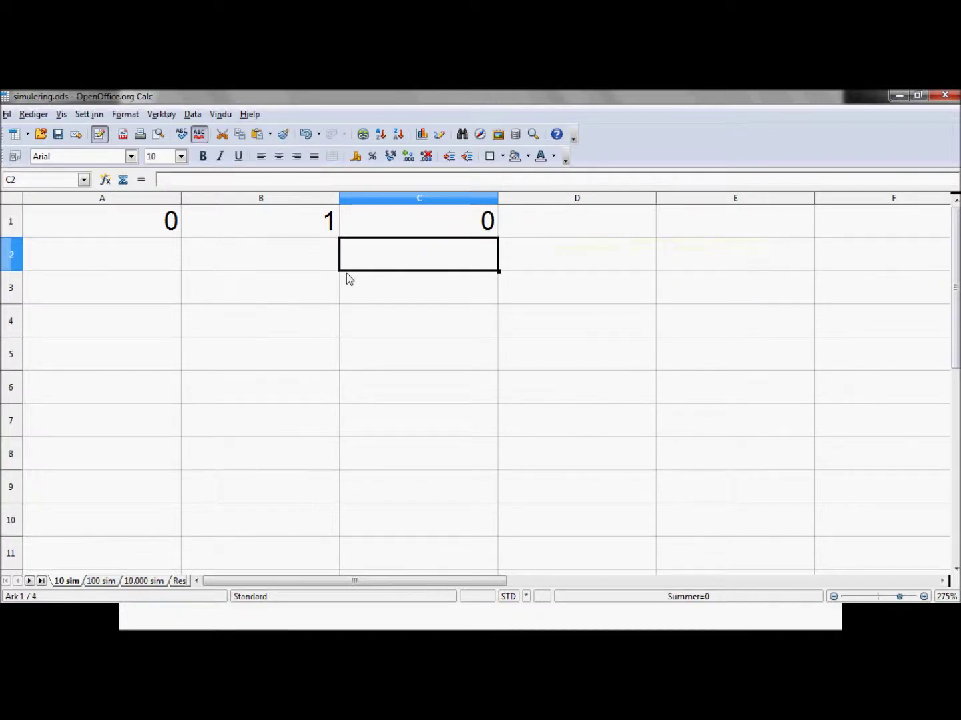
Copy the formulas in A1:C1 down to the range A2:C10
key("Up")
key("Left")
key("Left")
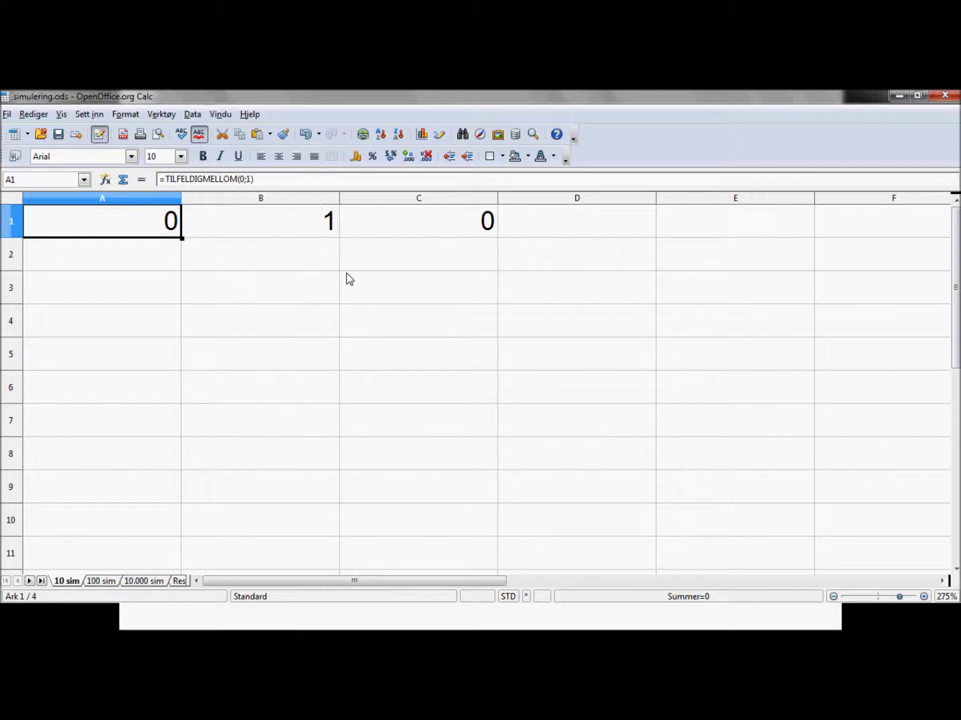
key("shift+Right")
key("shift+Right")
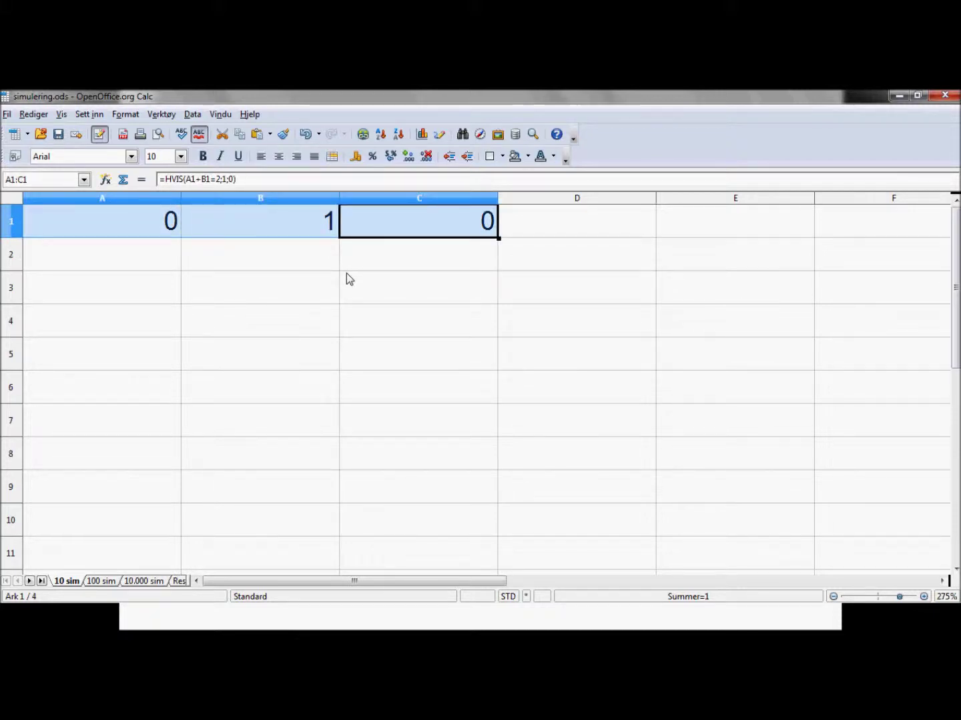
key("Down")
key("Left")
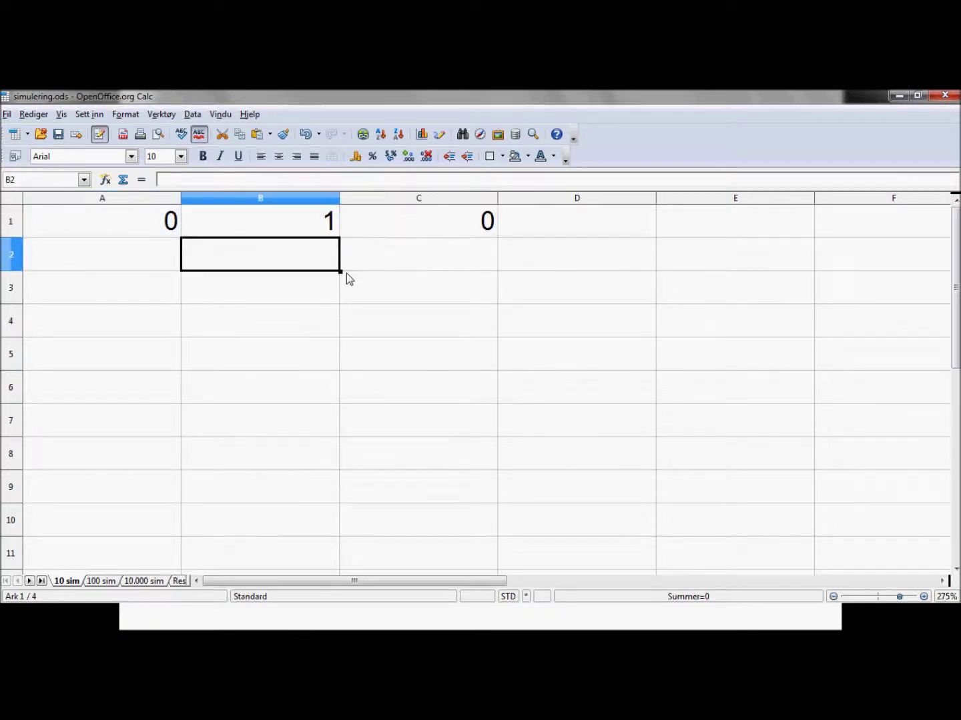
key("Left")
key("shift+Right")
key("shift+Right")
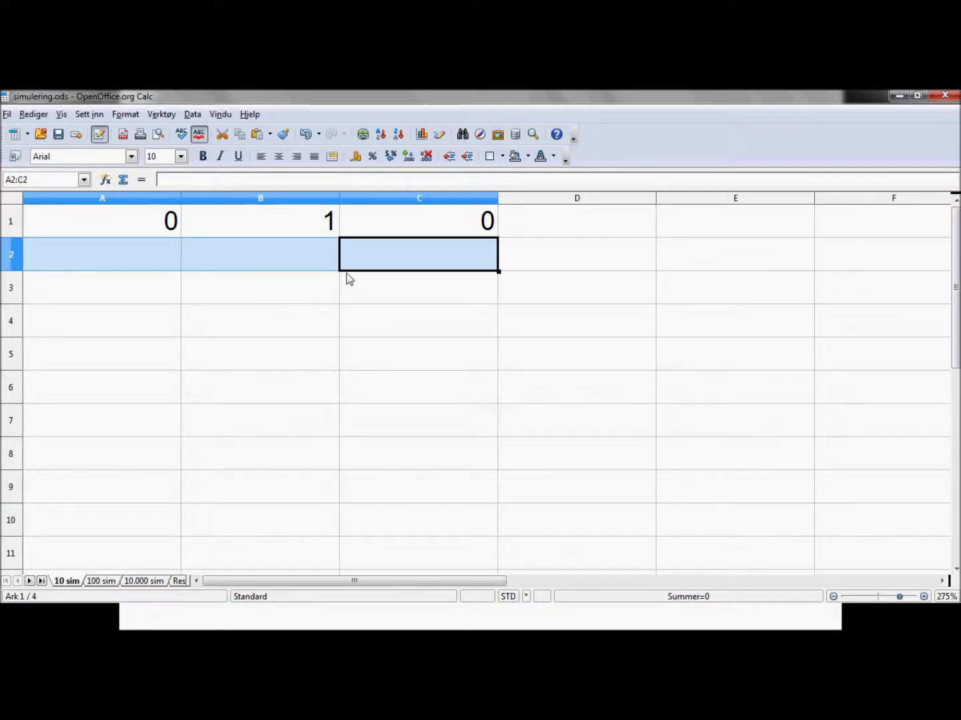
key("shift+Down")
key("shift+Down")
key("shift+Down")
key("shift+Down")
key("shift+Down")
key("shift+Down")
key("shift+Down")
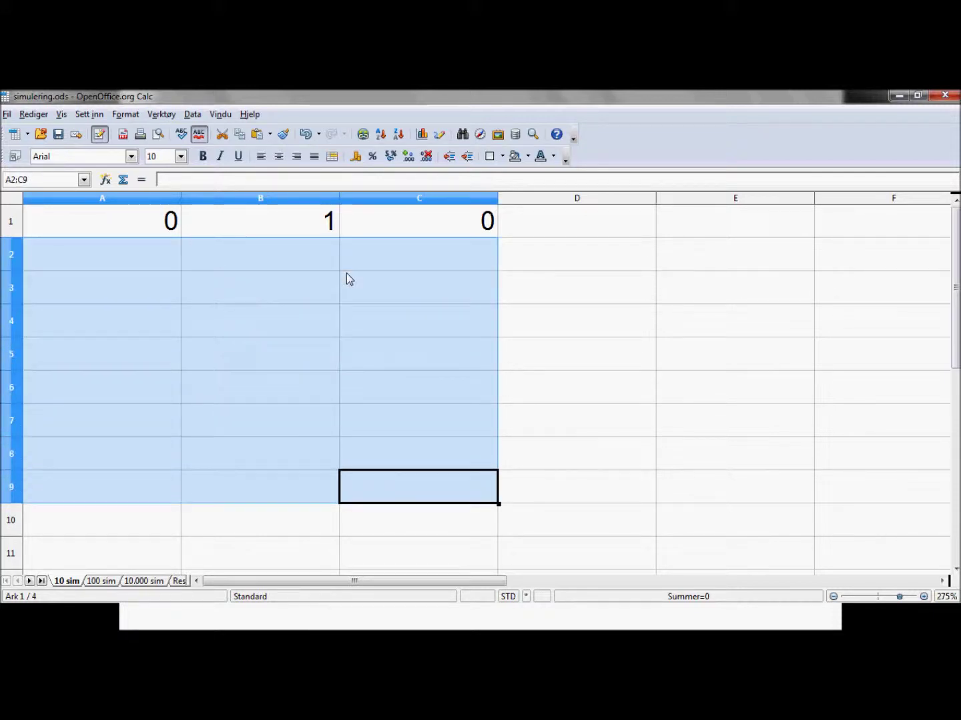
key("shift+Down")
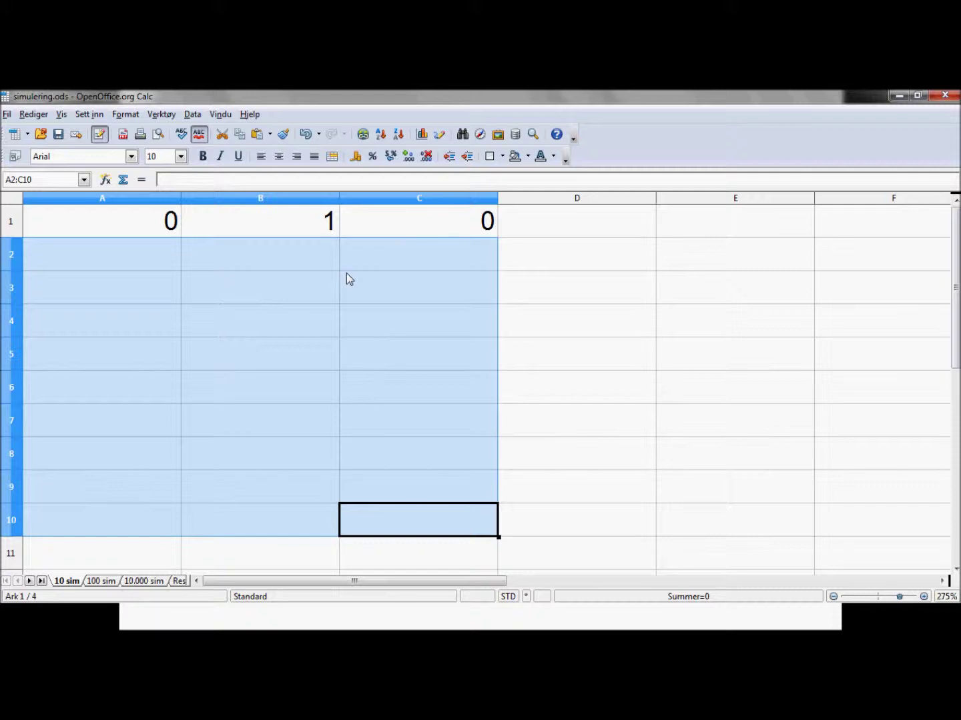
key("ctrl+v")
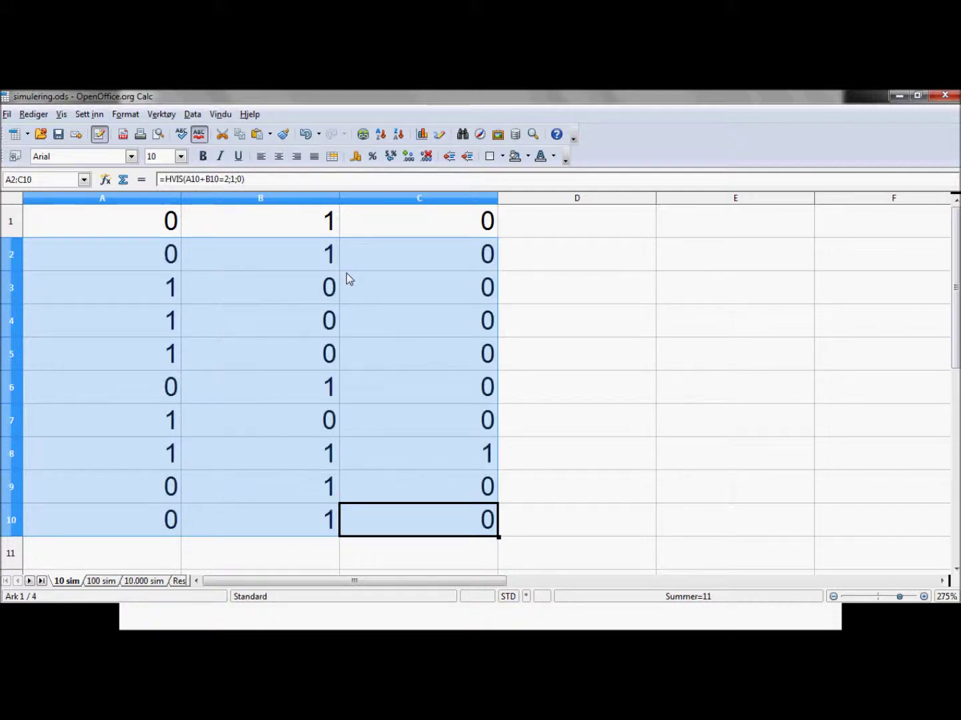
Insert the formula =SUMMER(C1:C10) in cell C11 to total column C
key("Down")
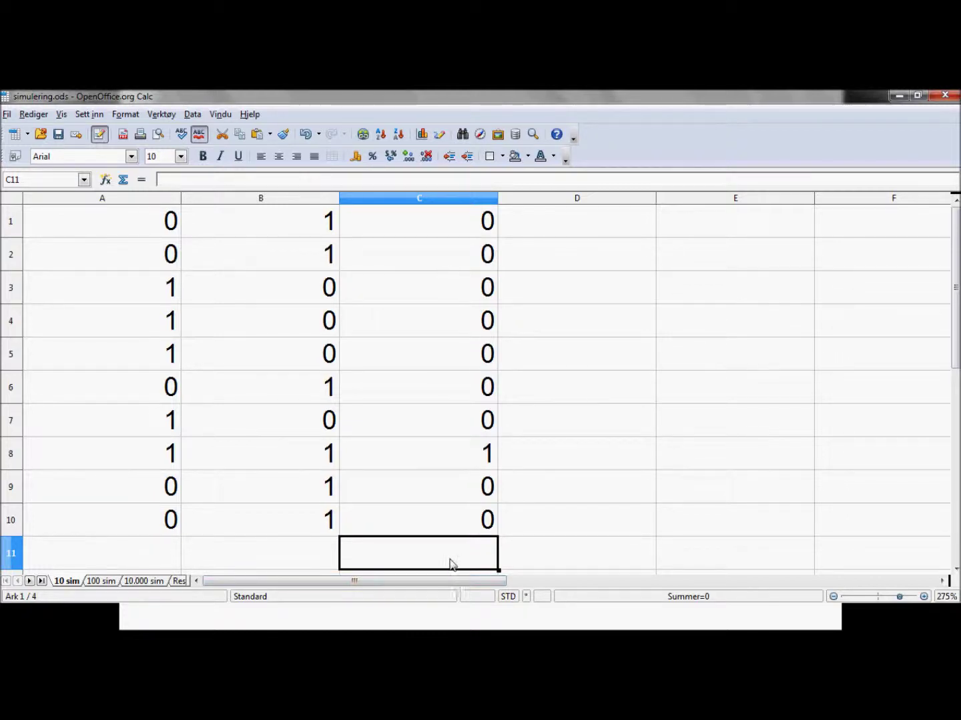
left_click(123, 180)
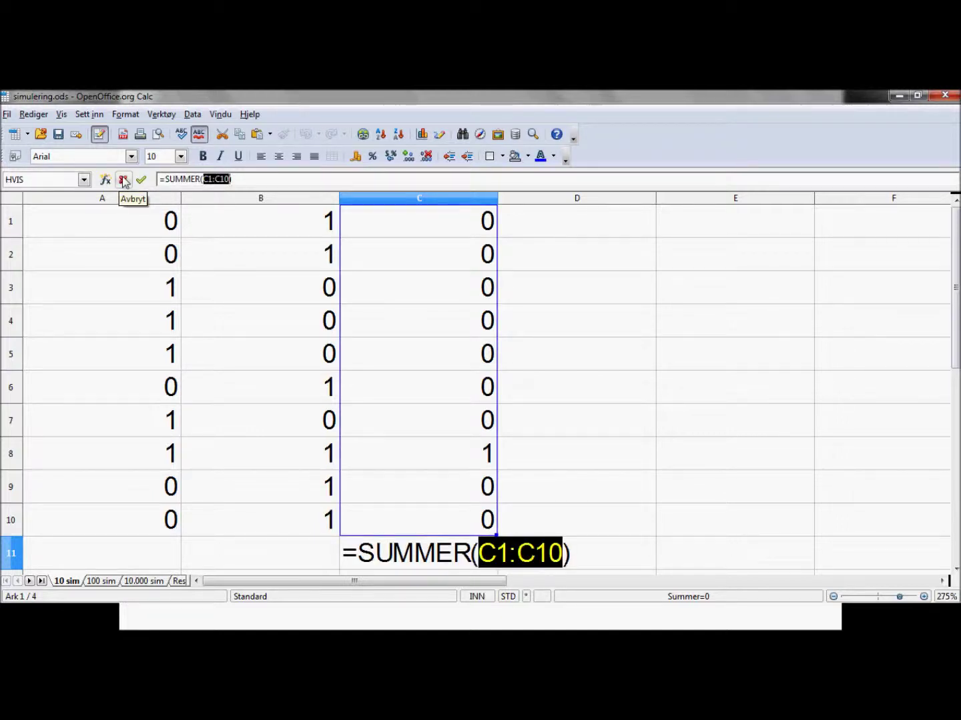
key("Return")
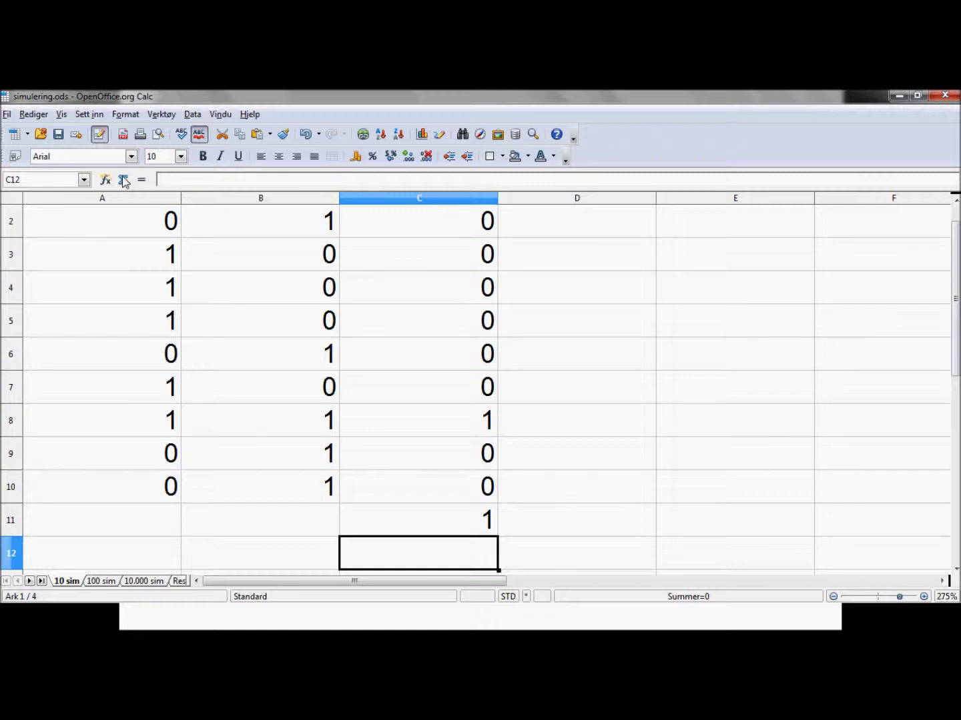
key("Up")
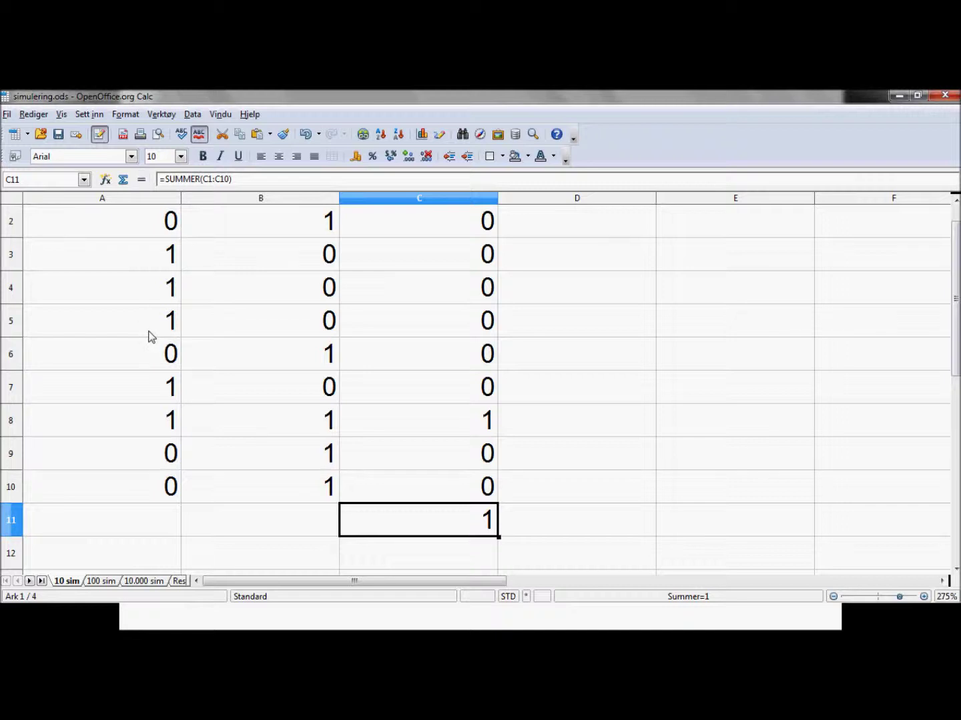
left_click_drag(442, 486, 136, 220)
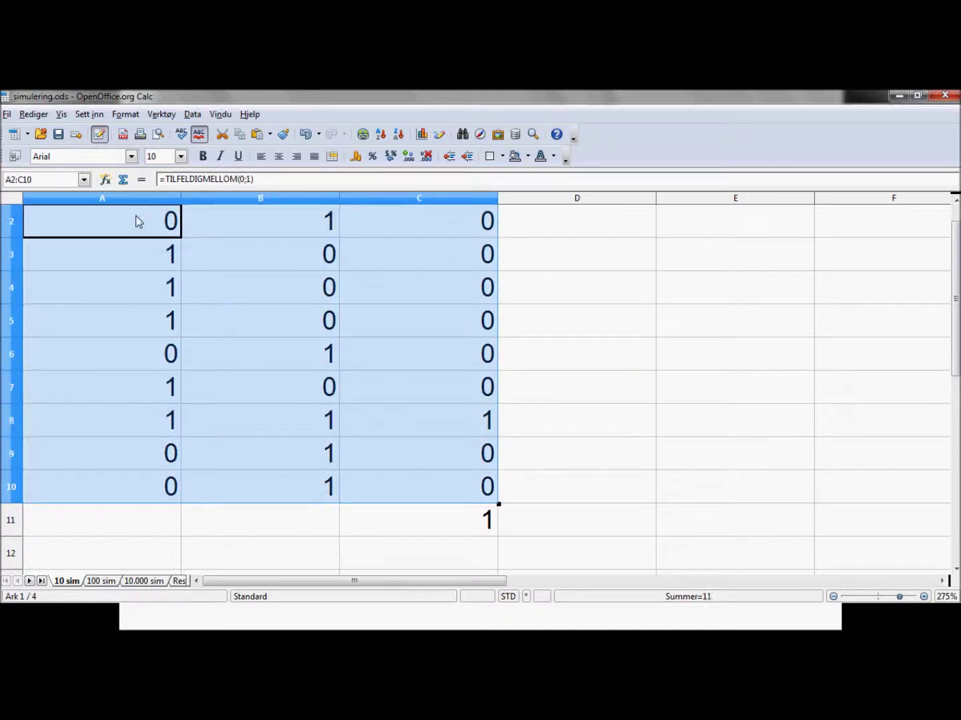
On the Resultat sheet, enter 0,1 as Sim P(G,G) and 0,15 as Avvik for the 10 trials
left_click(183, 581)
left_click(230, 266)
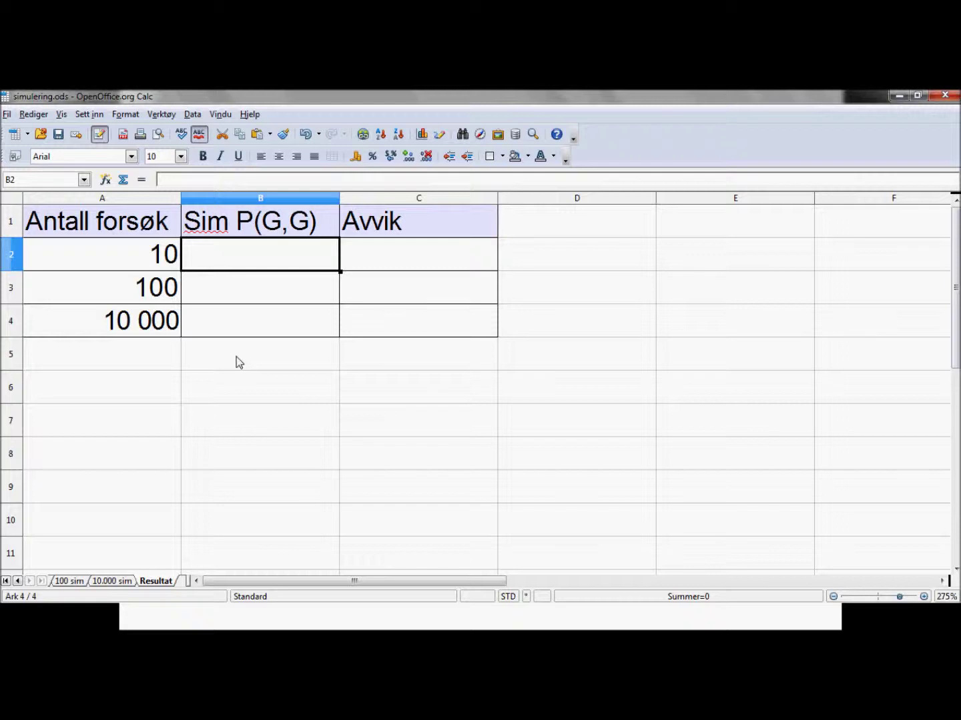
type("0,1")
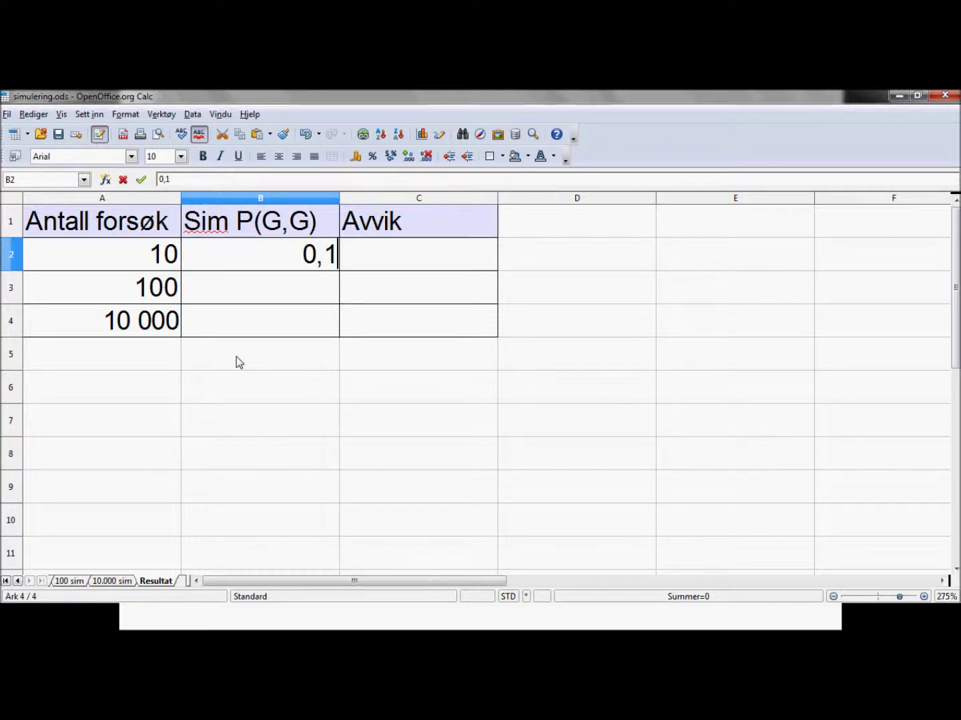
key("Tab")
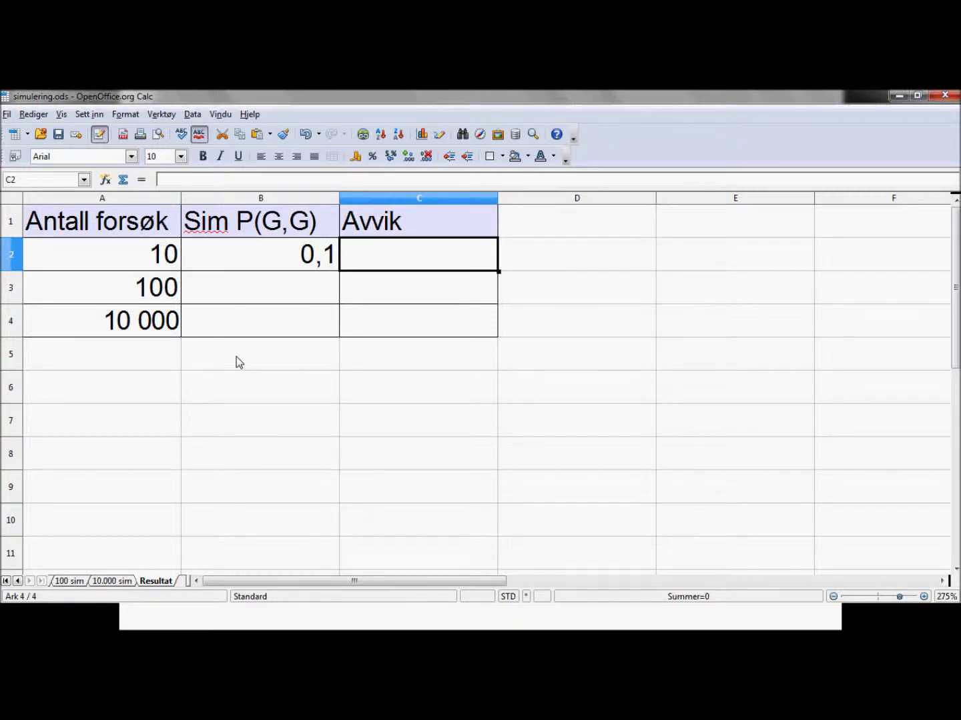
type("0,15")
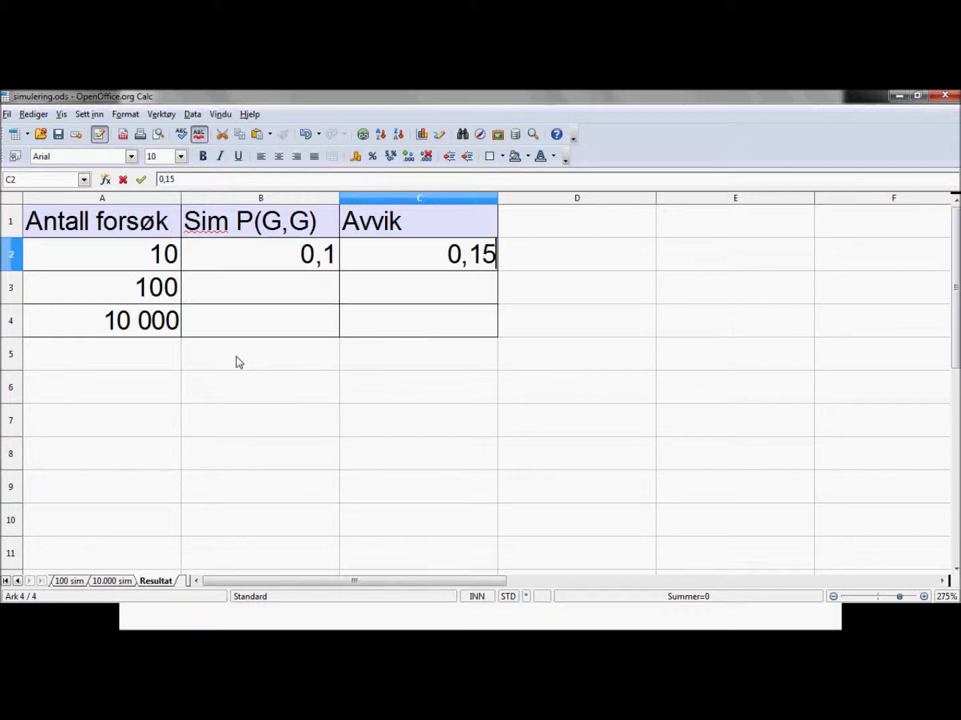
key("Return")
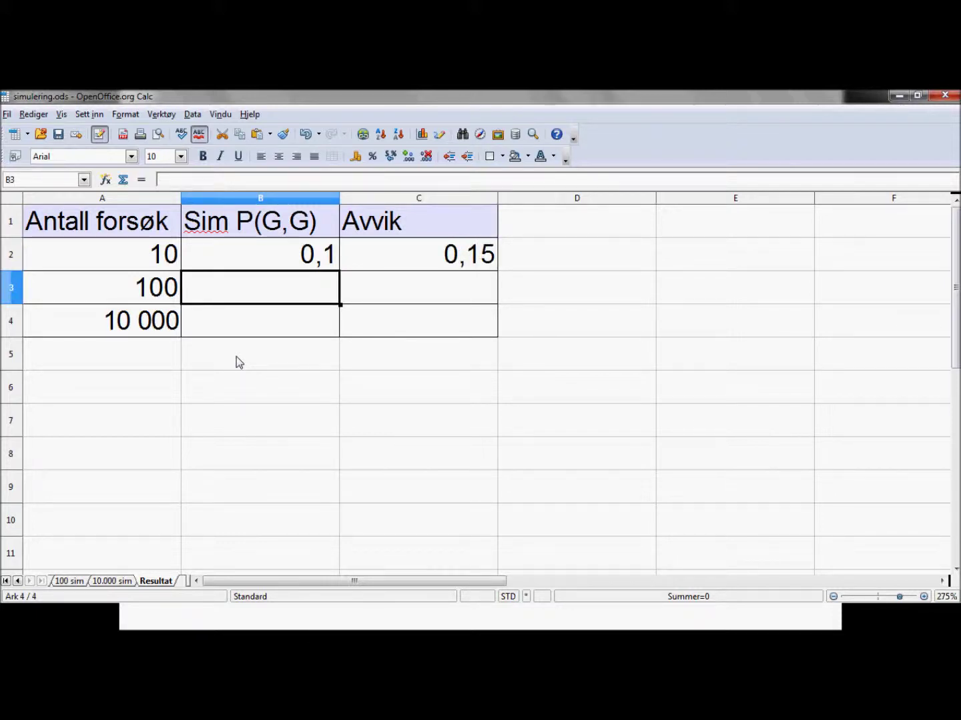
Copy the formulas in A2:C10 of the 10 sim sheet into A1:C9 and A10:C18 of the 100 sim sheet
left_click(67, 581)
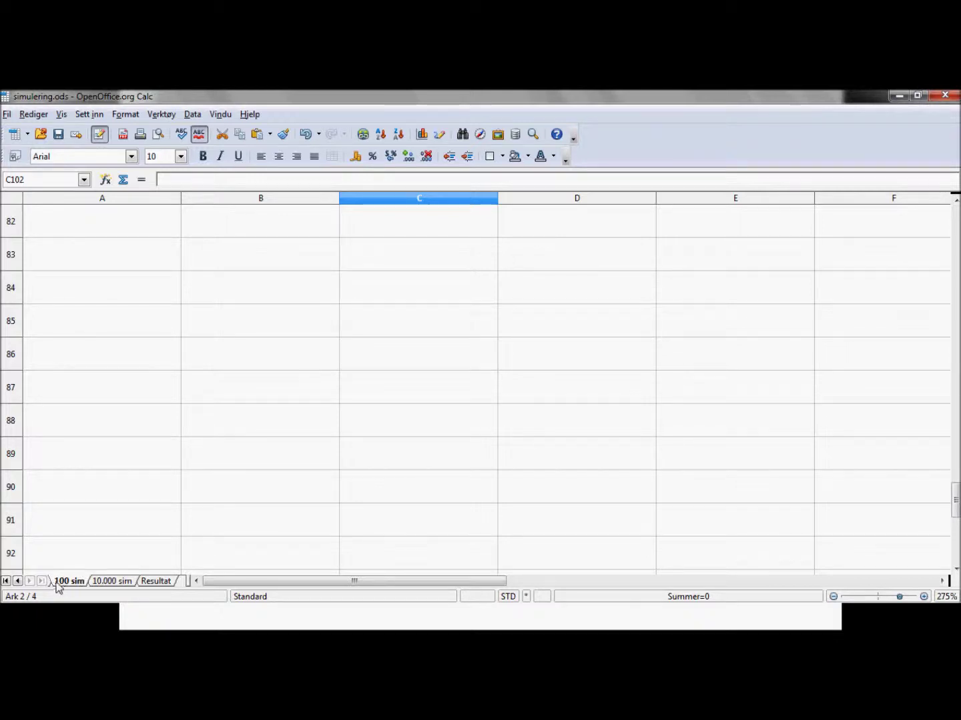
left_click(51, 583)
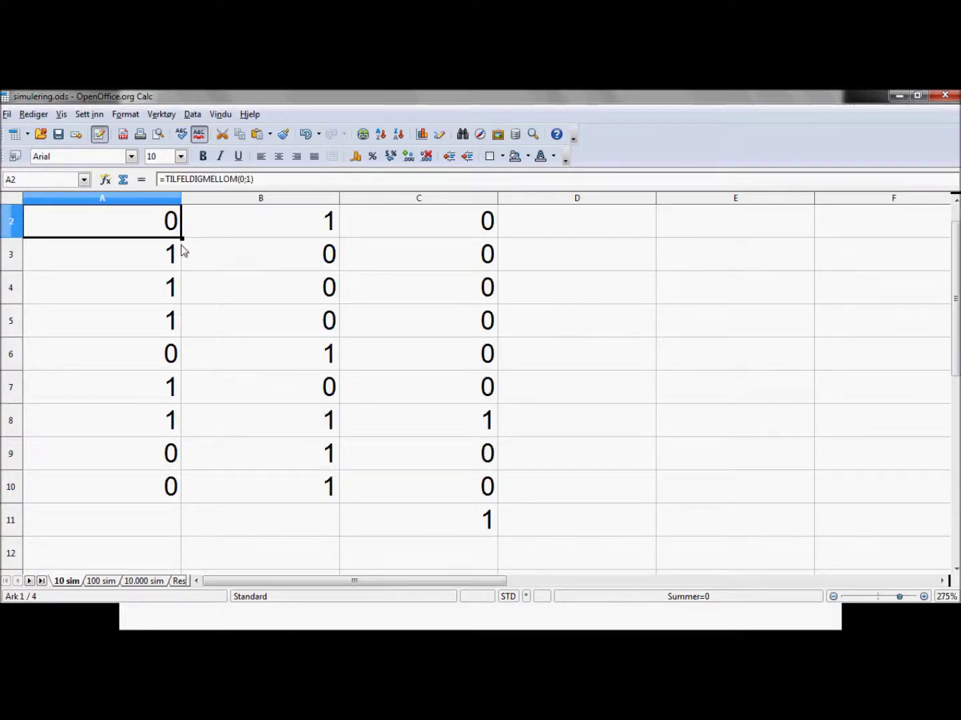
left_click_drag(171, 222, 400, 483)
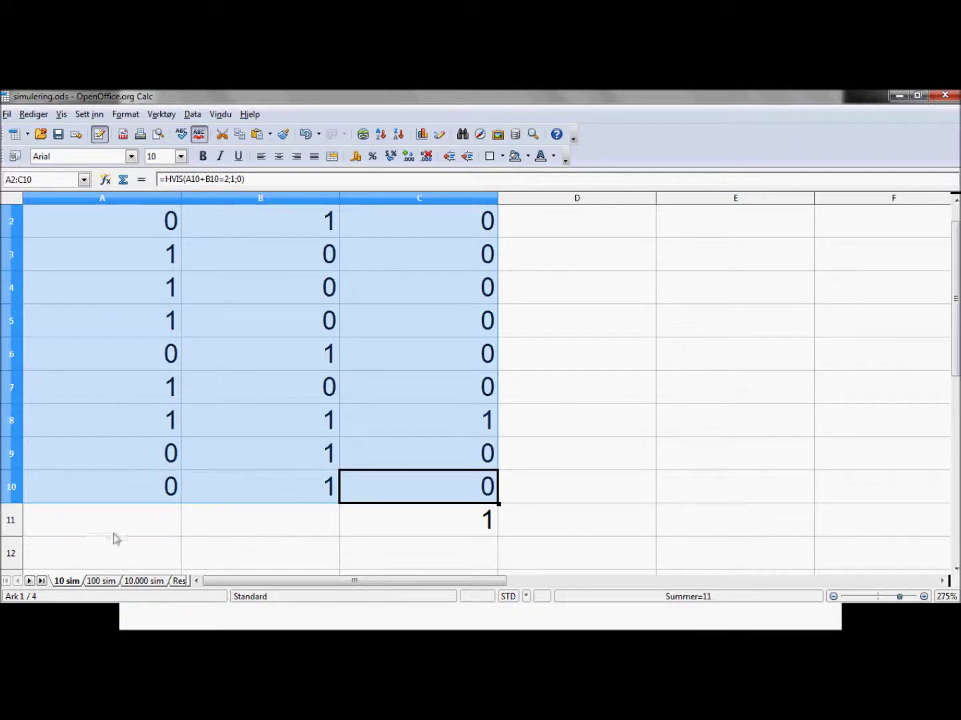
left_click(100, 581)
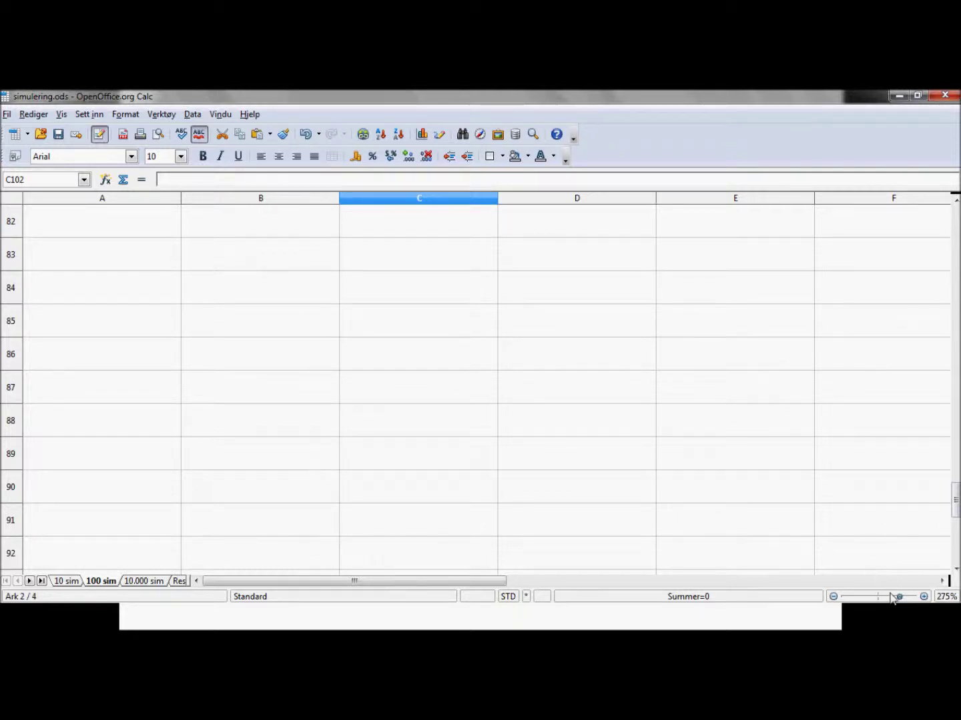
left_click_drag(898, 597, 881, 603)
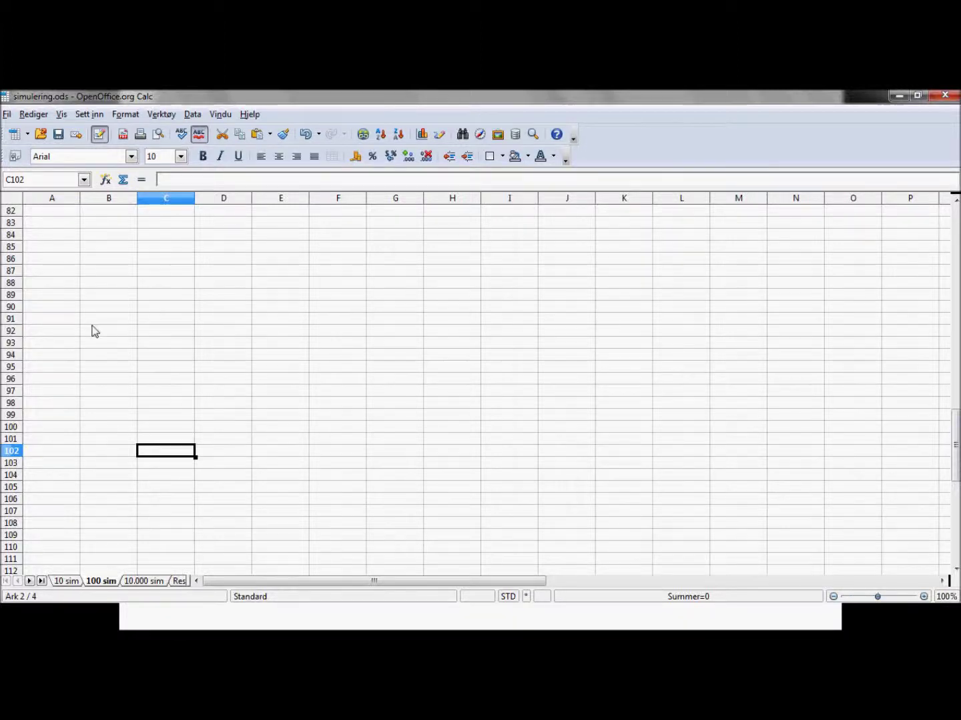
scroll(92, 337, "up", 15)
scroll(87, 338, "up", 12)
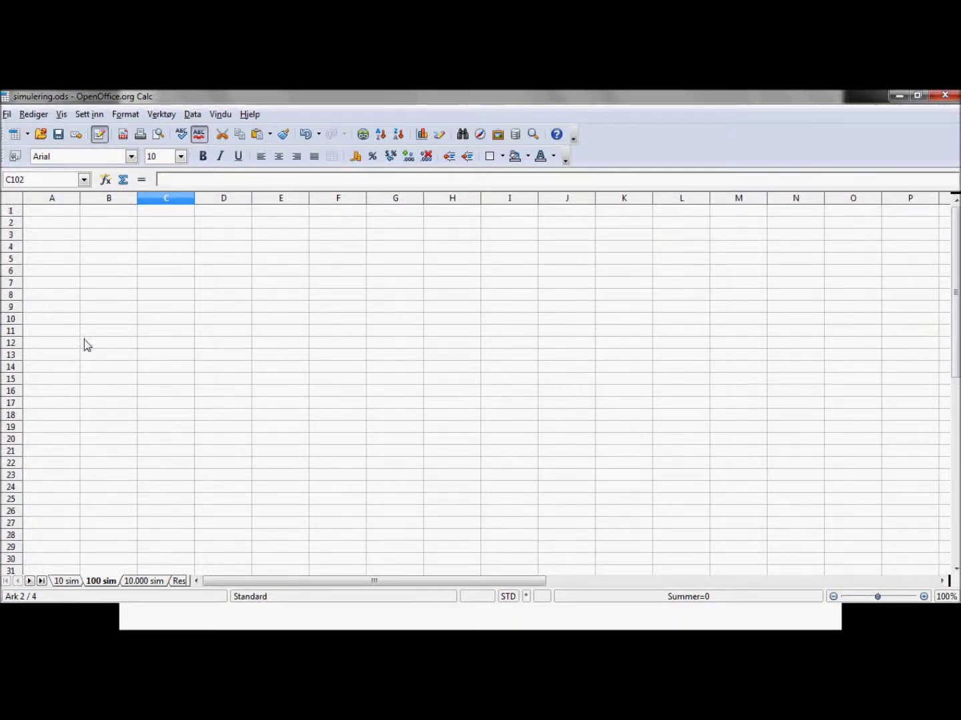
left_click(70, 211)
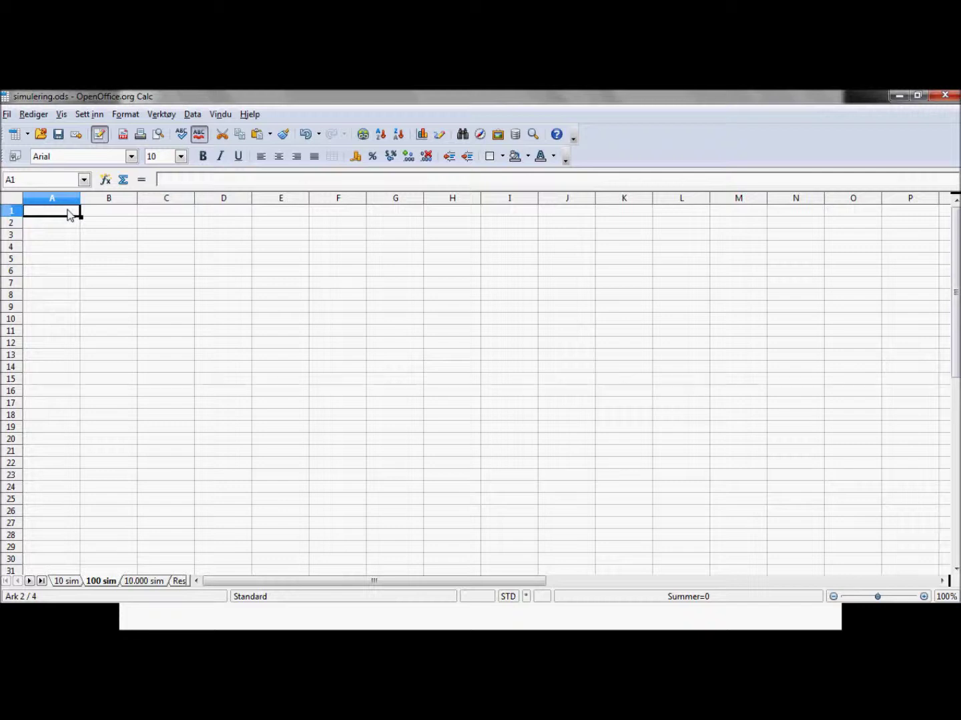
key("ctrl+v")
left_click(51, 319)
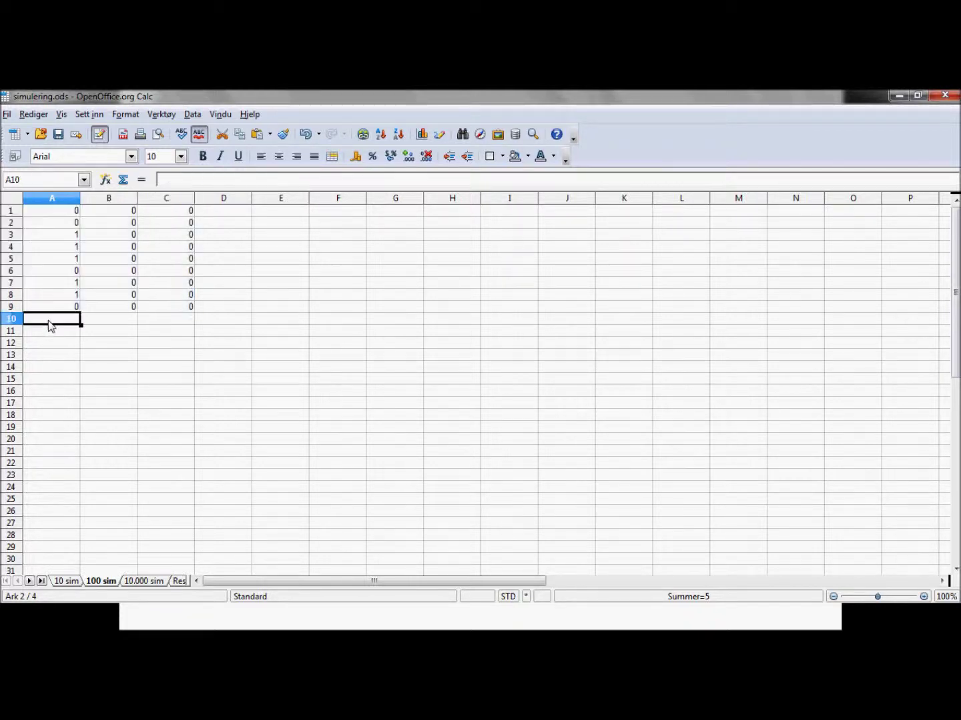
key("ctrl+v")
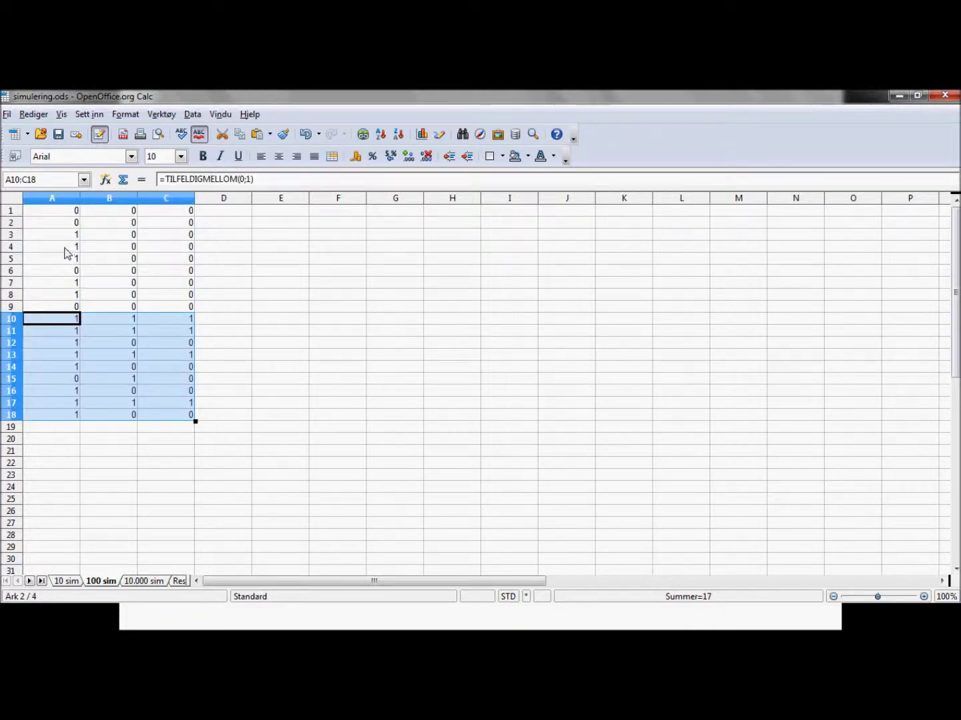
Copy the formulas in A17:C18 of the 100 sim sheet down to A19:C20
left_click(59, 212, "shift")
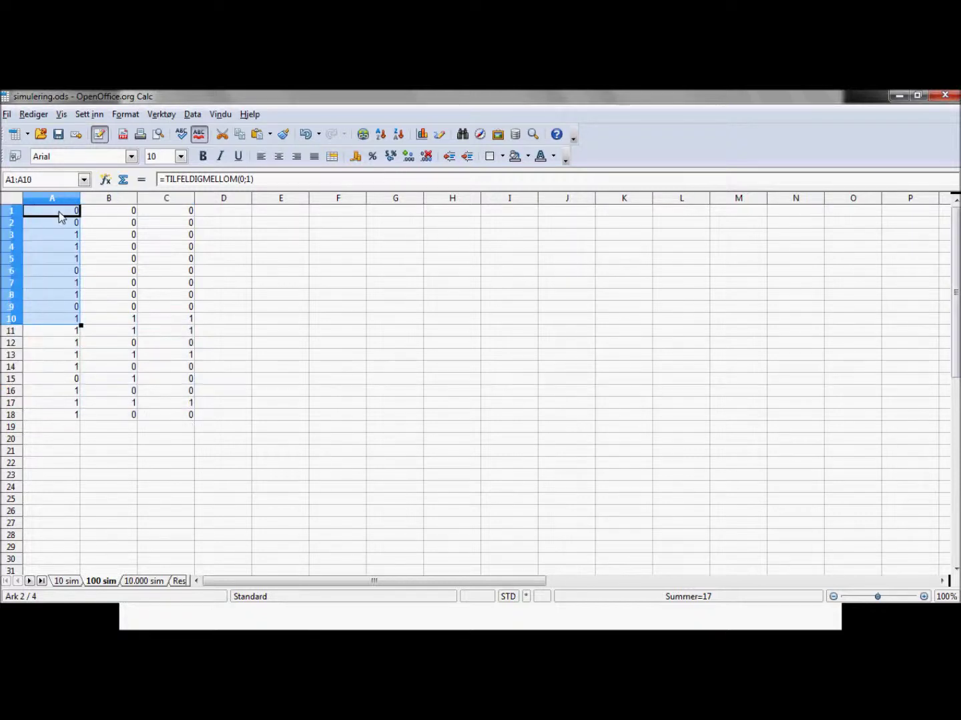
left_click(192, 415, "shift")
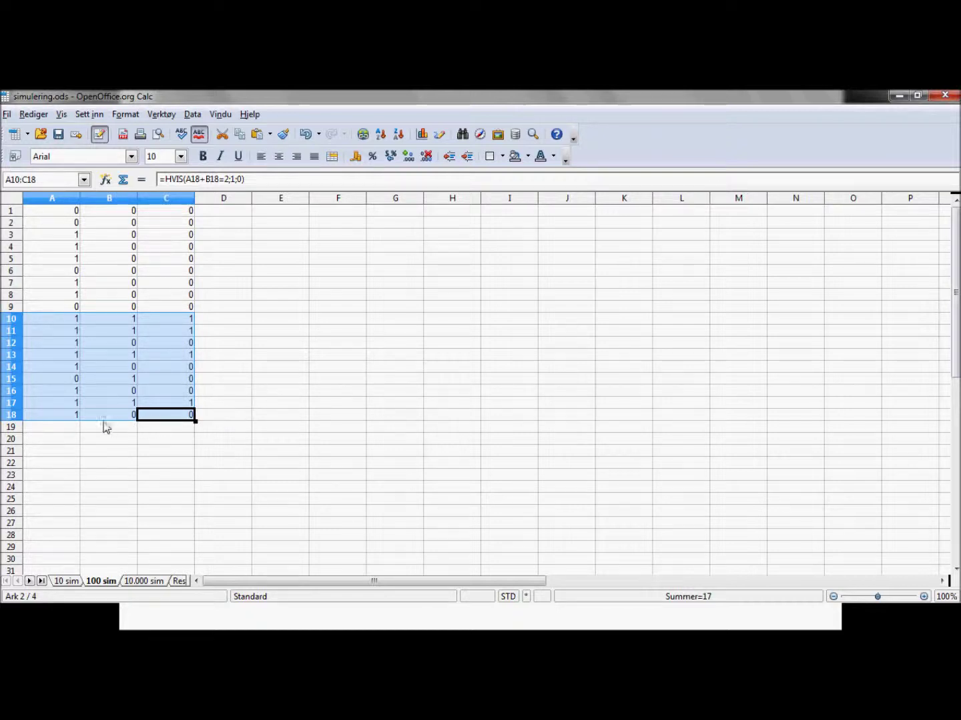
left_click(71, 425)
left_click_drag(69, 403, 170, 417)
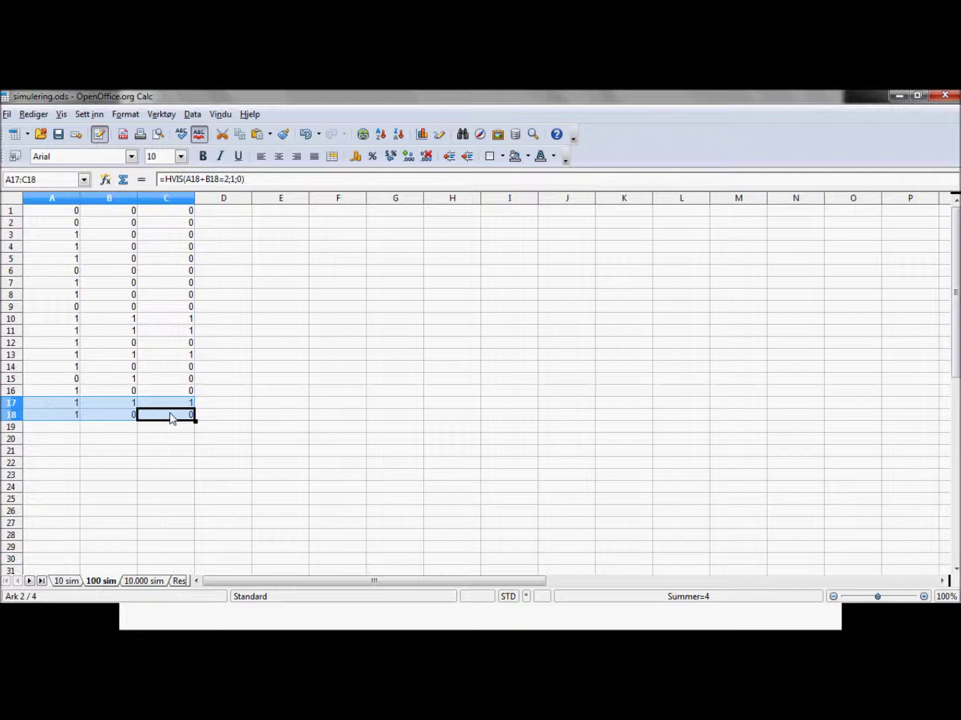
left_click(56, 427)
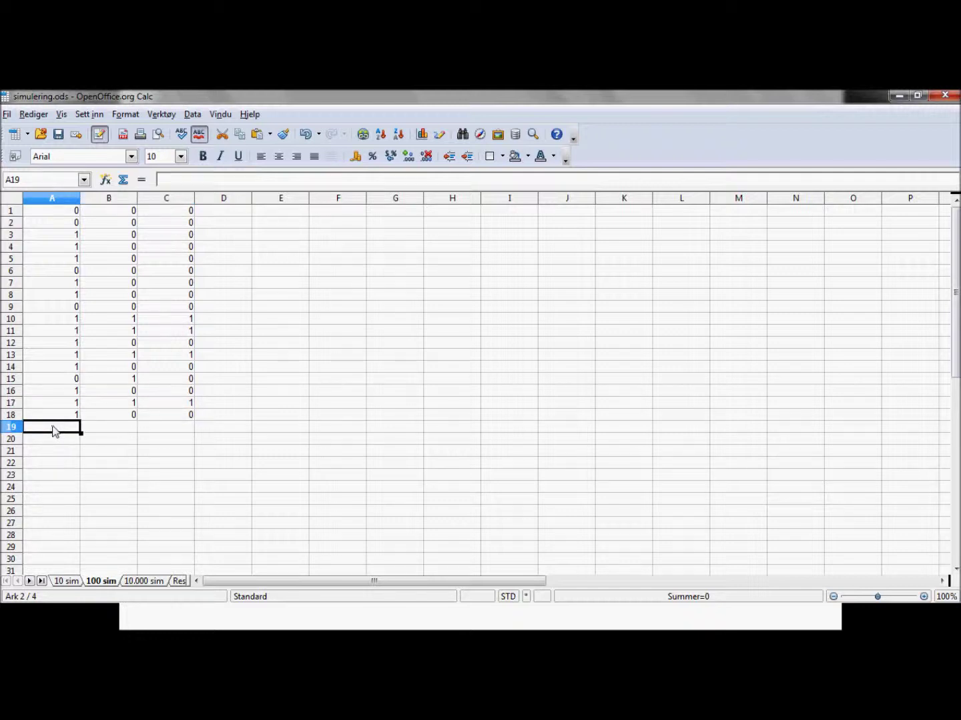
key("ctrl+v")
Copy the block A1:C20 repeatedly down the 100 sim sheet, filling the range A21:C100 with the formulas
left_click(172, 439)
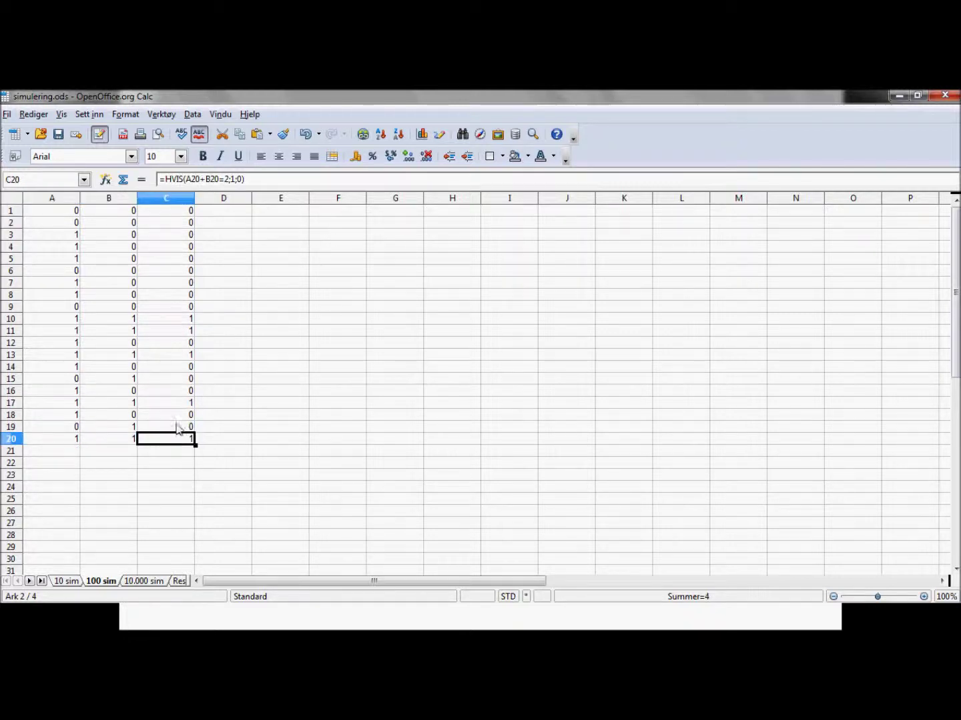
left_click(67, 212, "shift")
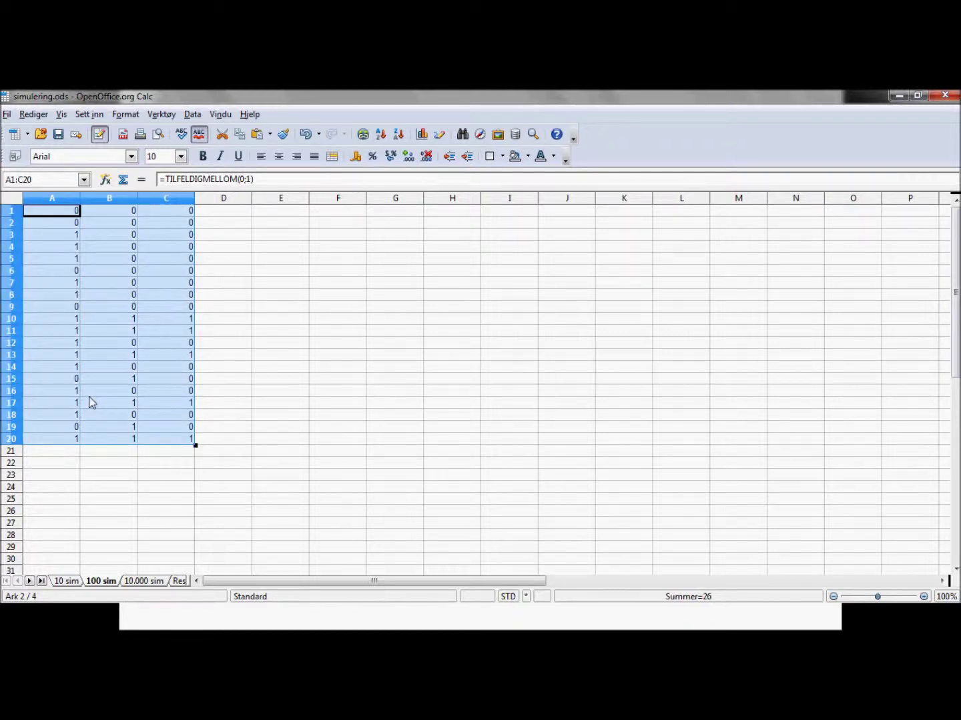
left_click(67, 452)
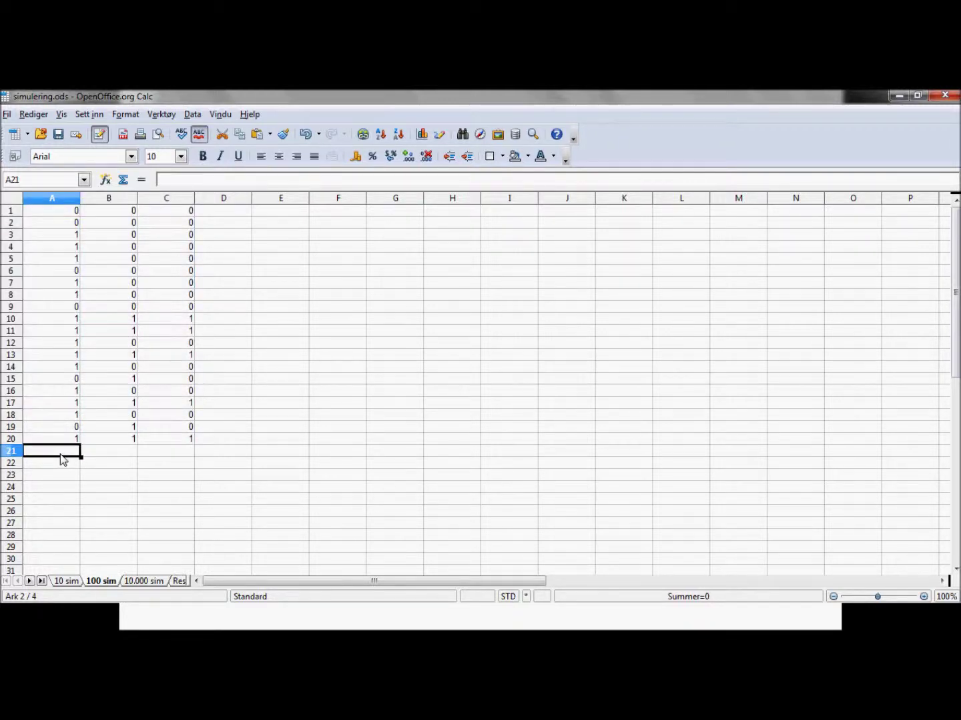
key("ctrl+v")
scroll(71, 459, "down", 7)
left_click(33, 448)
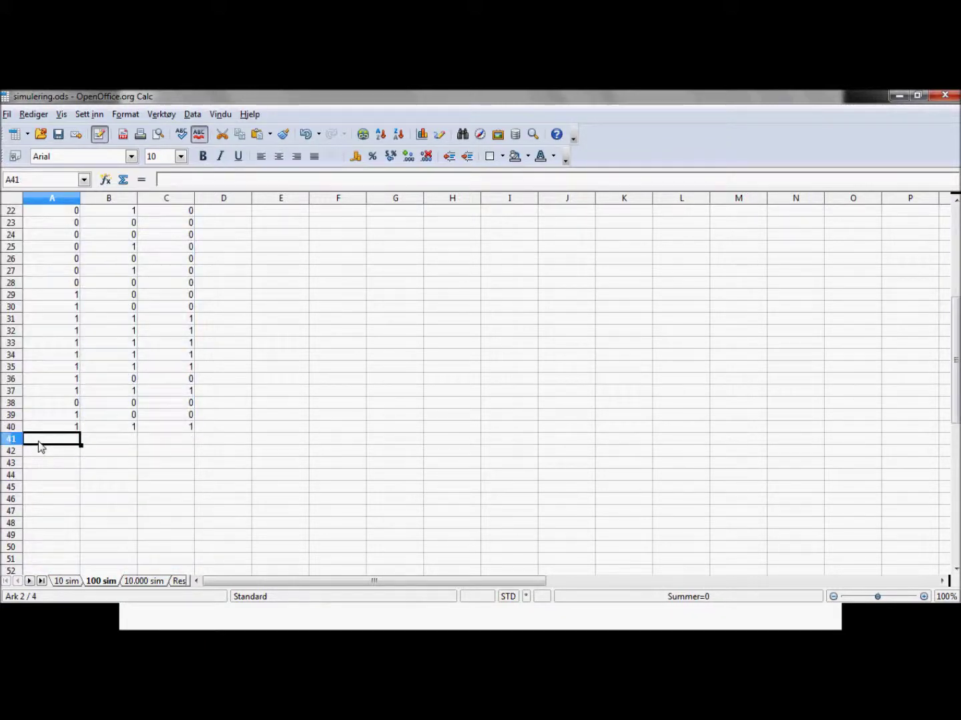
key("ctrl+v")
scroll(53, 450, "down", 6)
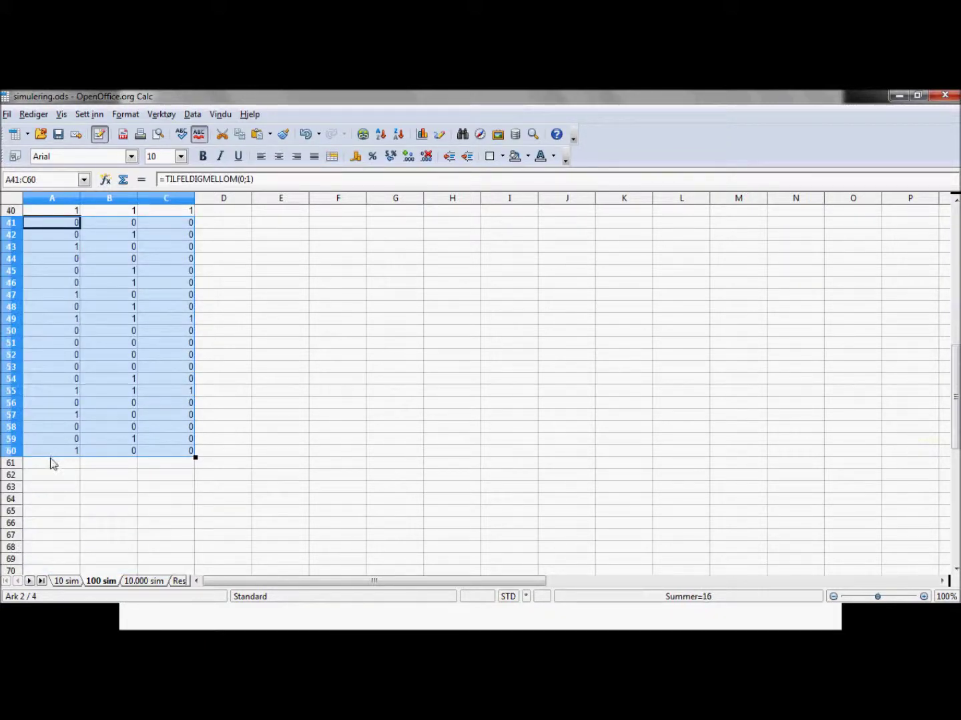
left_click(52, 462)
key("ctrl+v")
scroll(61, 459, "down", 5)
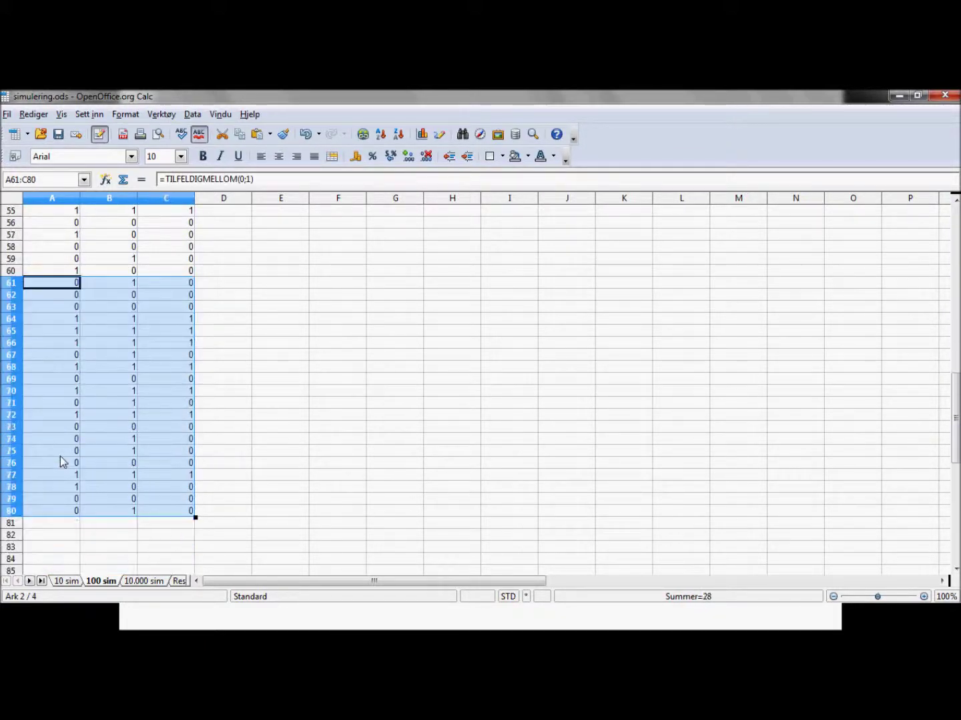
left_click(57, 524)
key("ctrl+v")
scroll(93, 480, "down", 8)
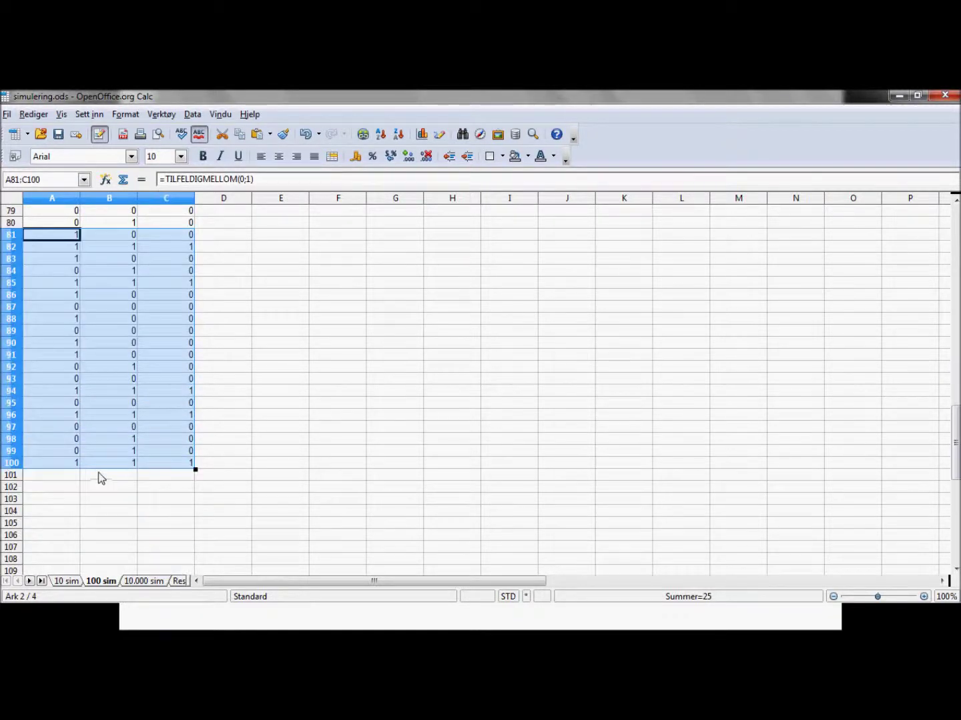
Insert the formula =SUMMER(C1:C100) in cell C101 to total column C
left_click(165, 485)
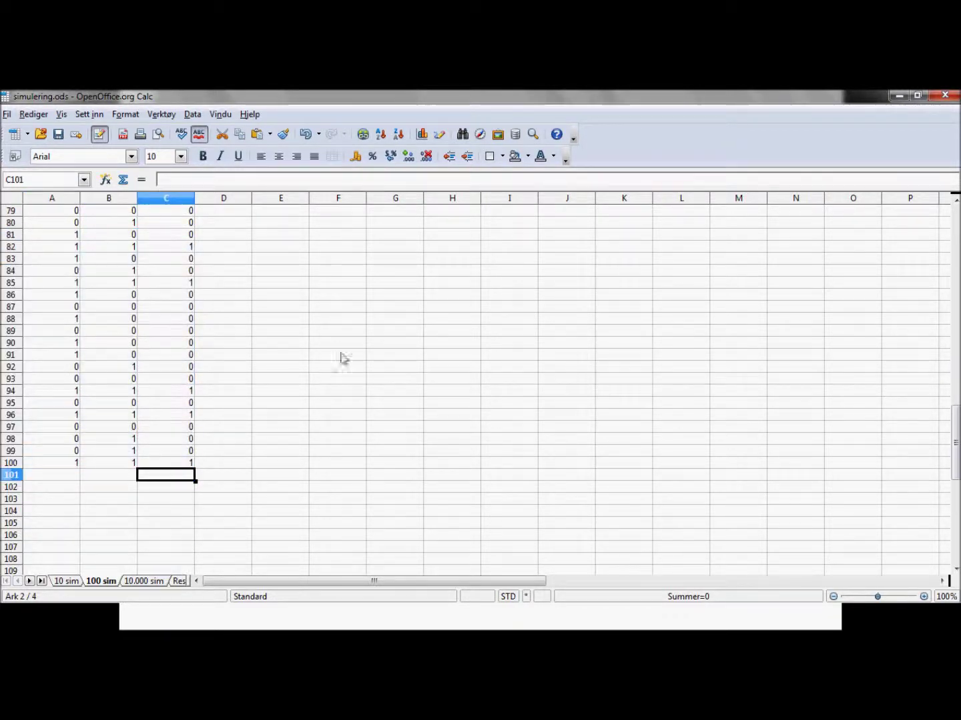
left_click(123, 180)
key("Return")
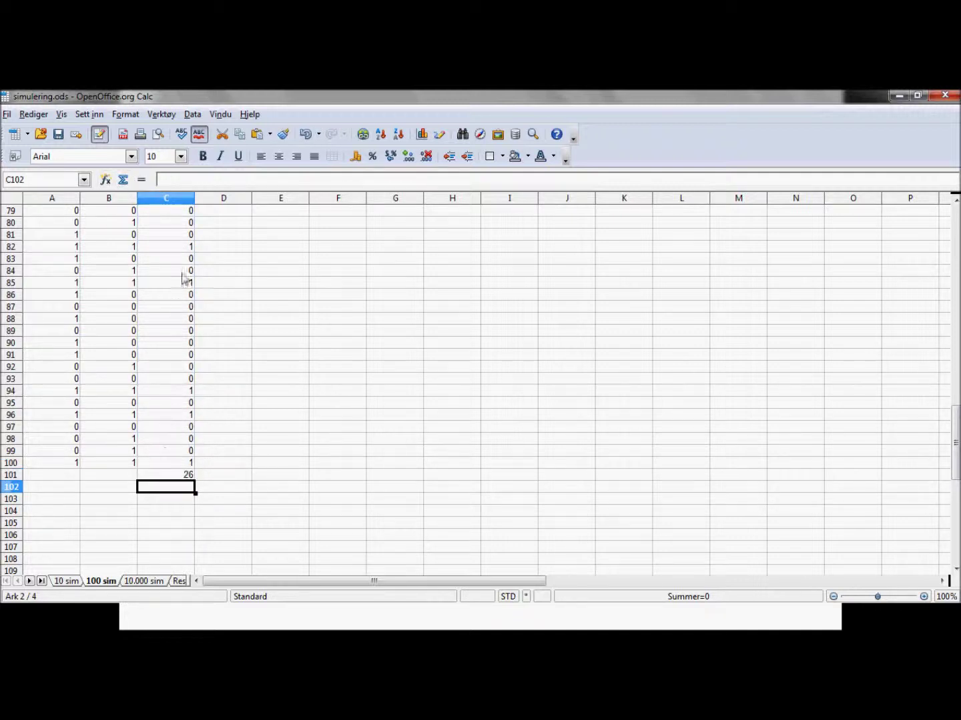
left_click(167, 477)
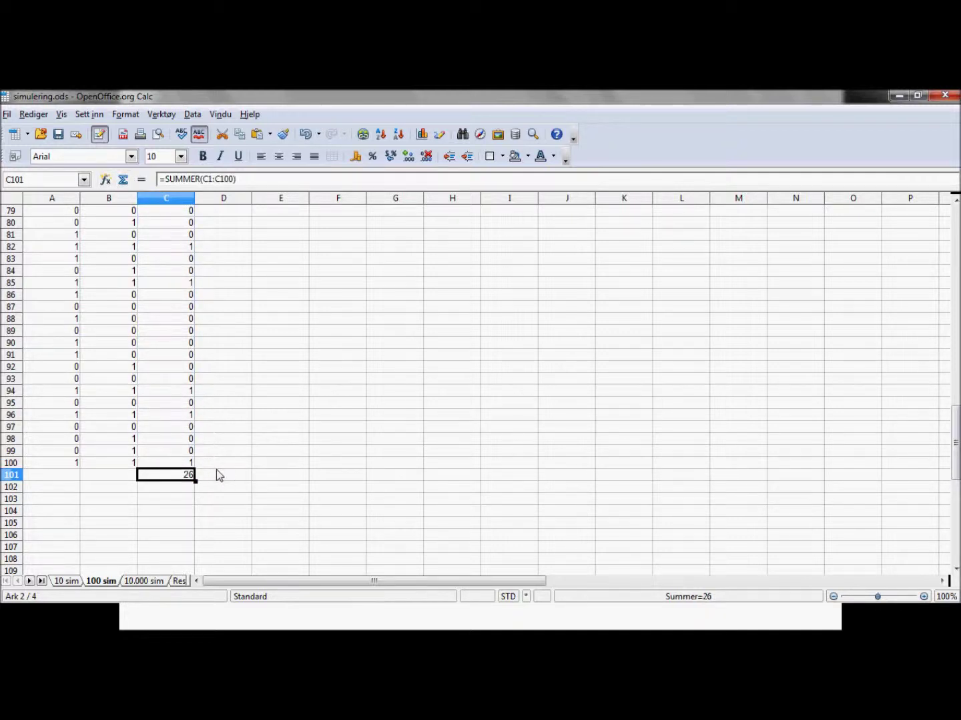
On the Resultat sheet, enter 0,26 as Sim P(G,G) and 0,01 as Avvik for the 100 trials
left_click(180, 582)
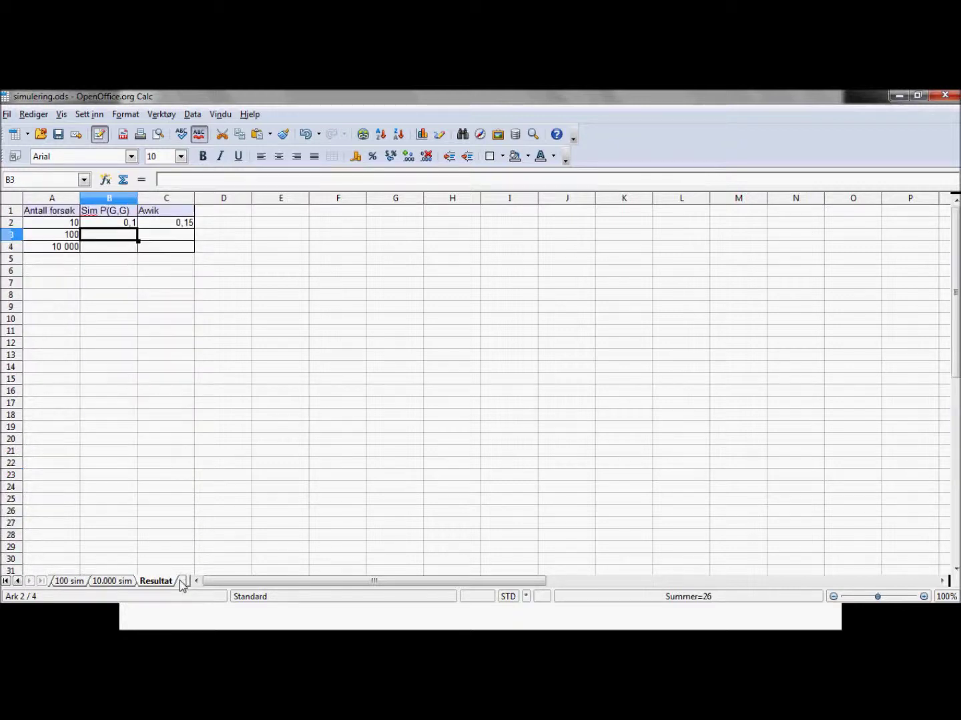
type("0,26")
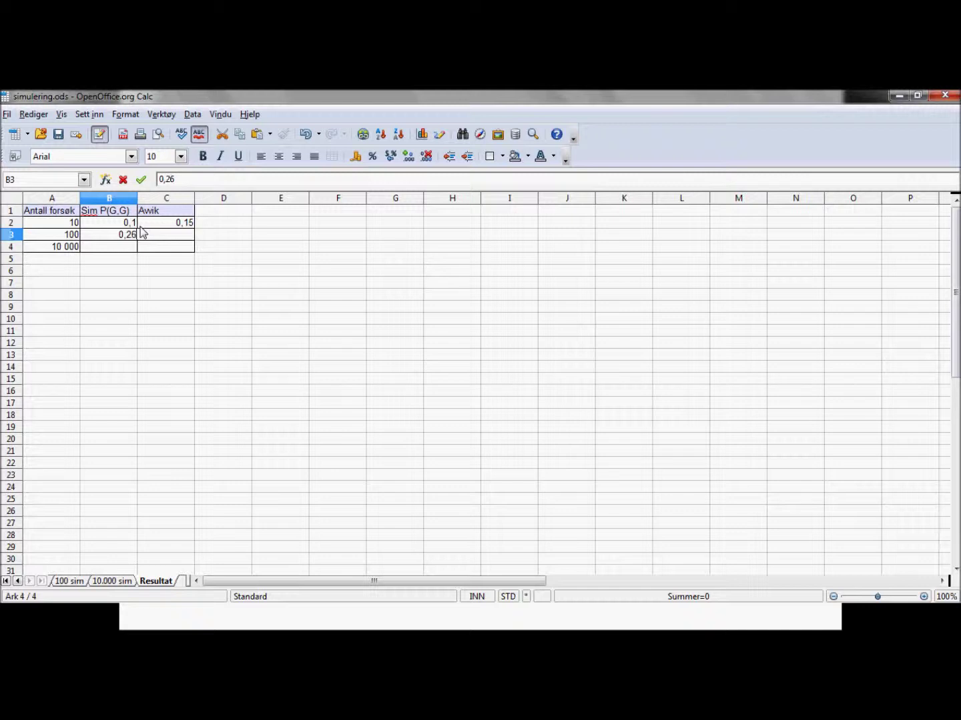
key("Tab")
type("0")
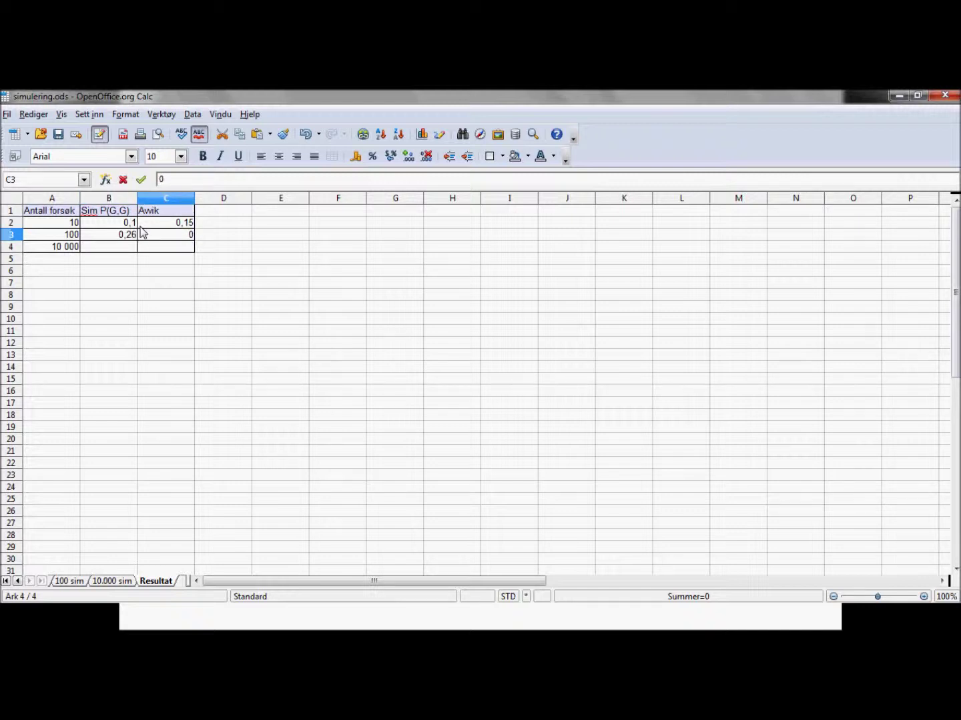
type(",01")
key("Return")
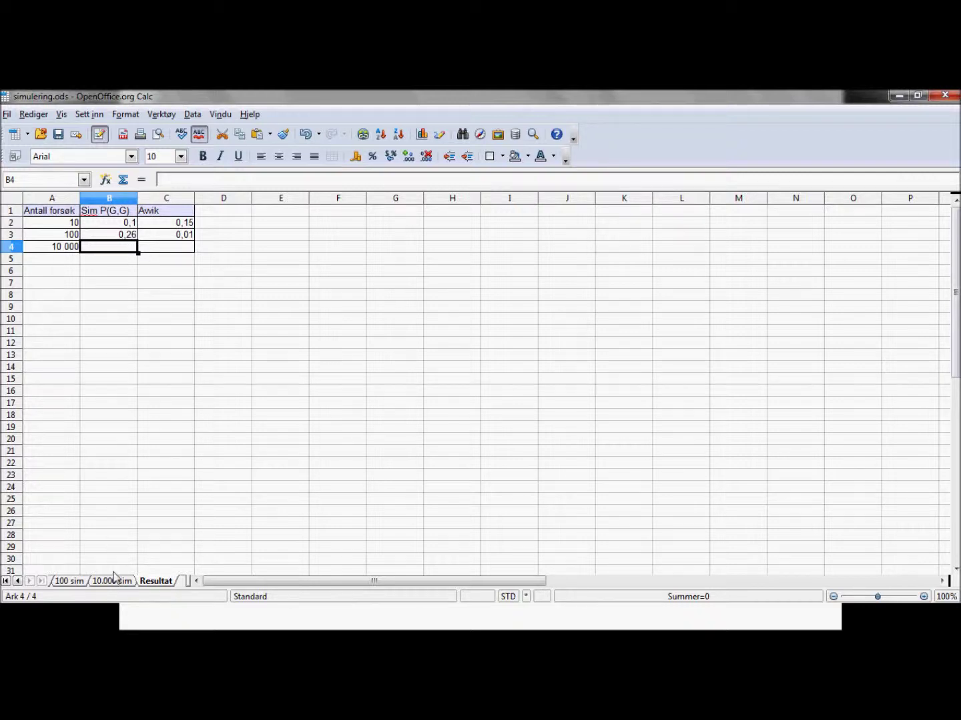
Copy the range A1:C100 from the 100 sim sheet into the 10.000 sim sheet, starting at cell A1
left_click(78, 581)
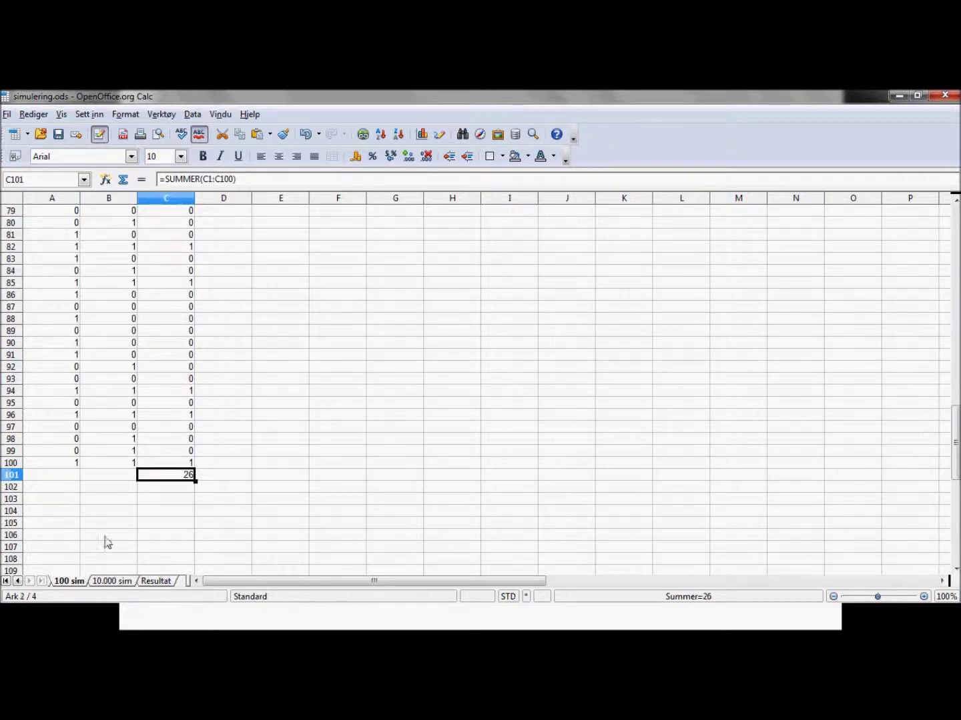
left_click_drag(182, 459, 67, 198)
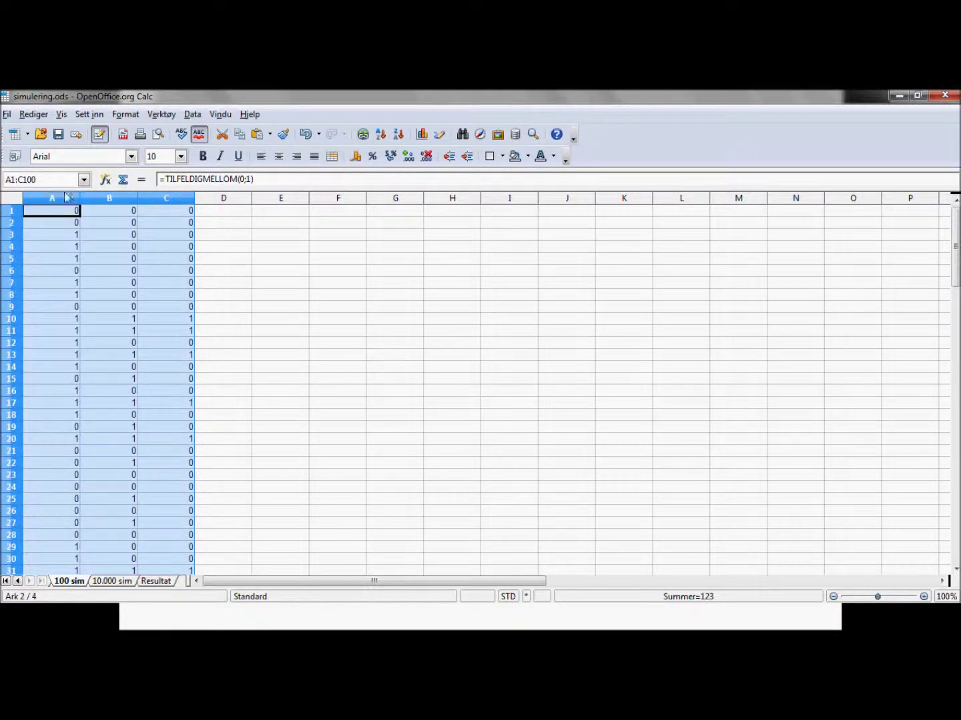
left_click(114, 580)
left_click(61, 219)
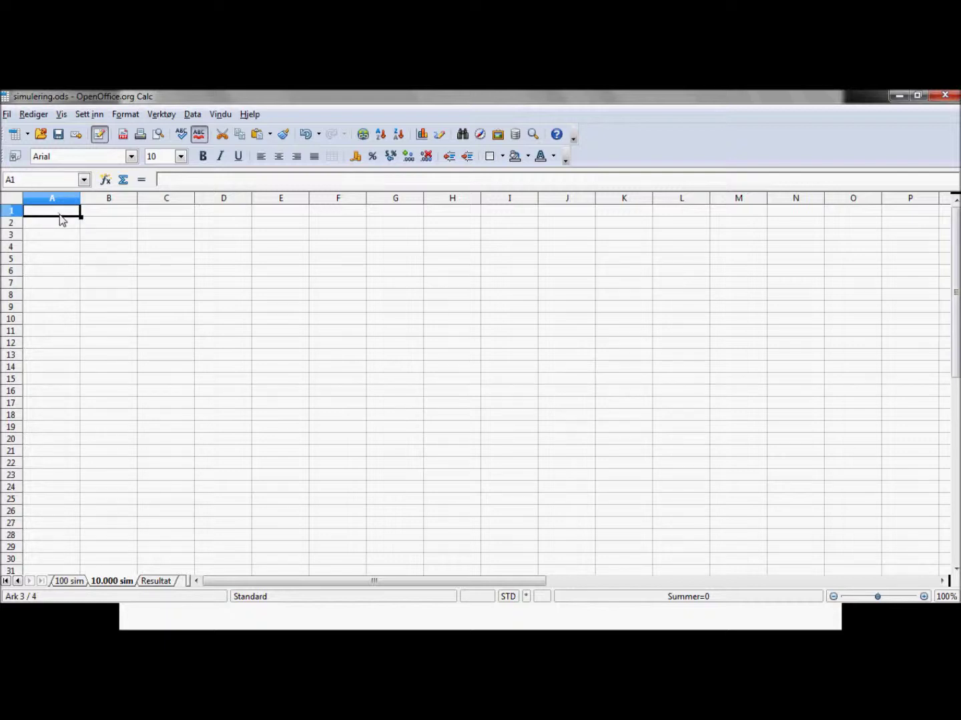
key("ctrl+v")
Paste the copied 100-row block again directly below the existing rows, filling A101:C200 of the 10.000 sim sheet
scroll(92, 261, "down", 7)
scroll(85, 323, "down", 20)
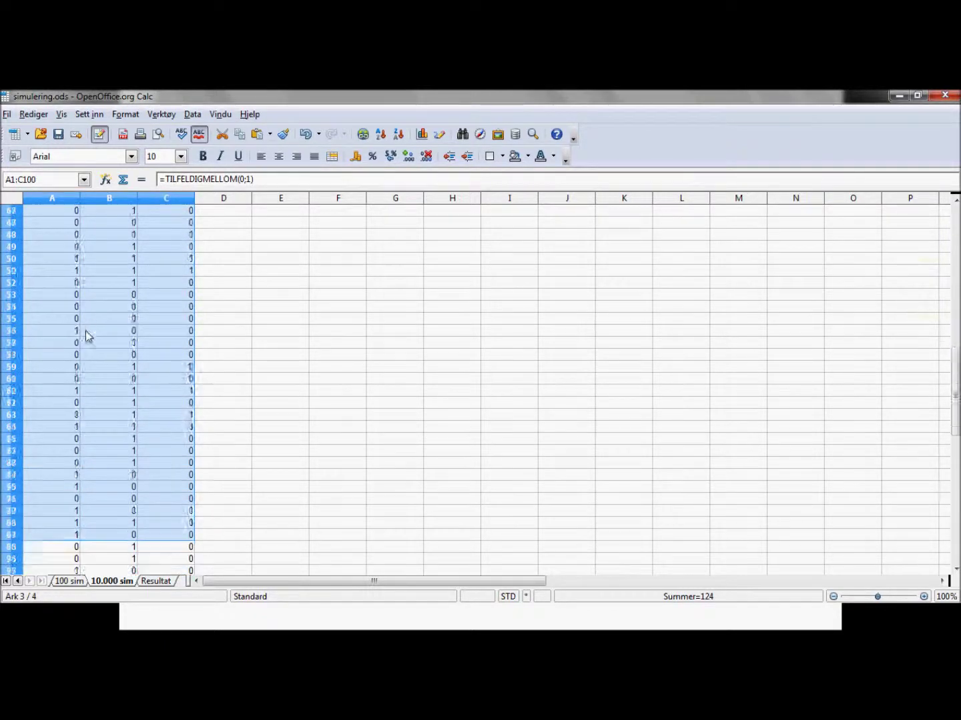
scroll(77, 333, "up", 3)
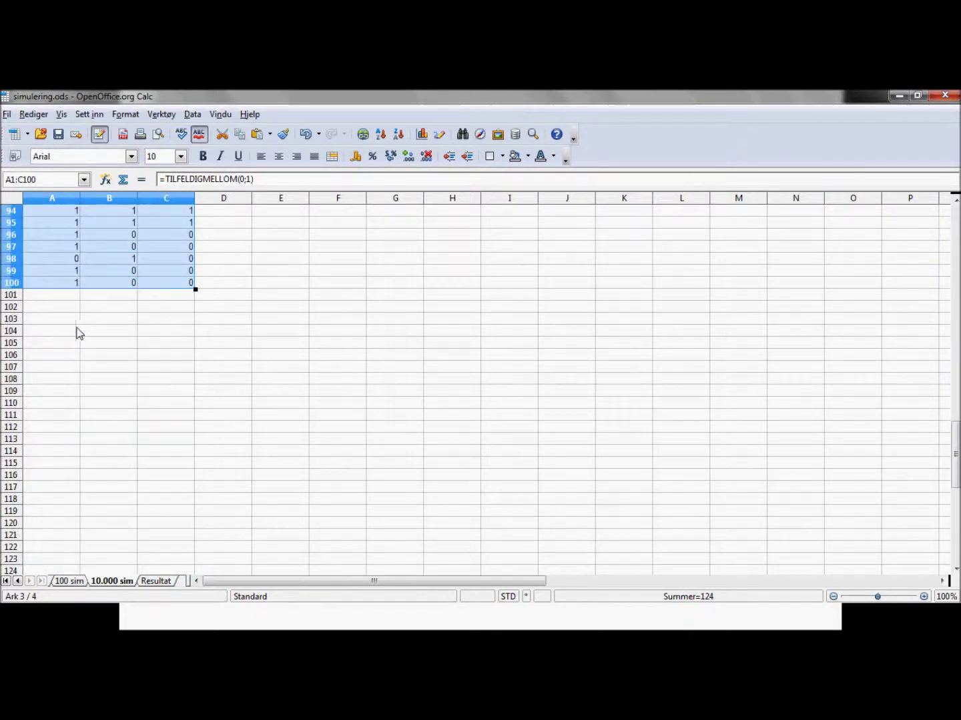
left_click(52, 299)
key("ctrl+v")
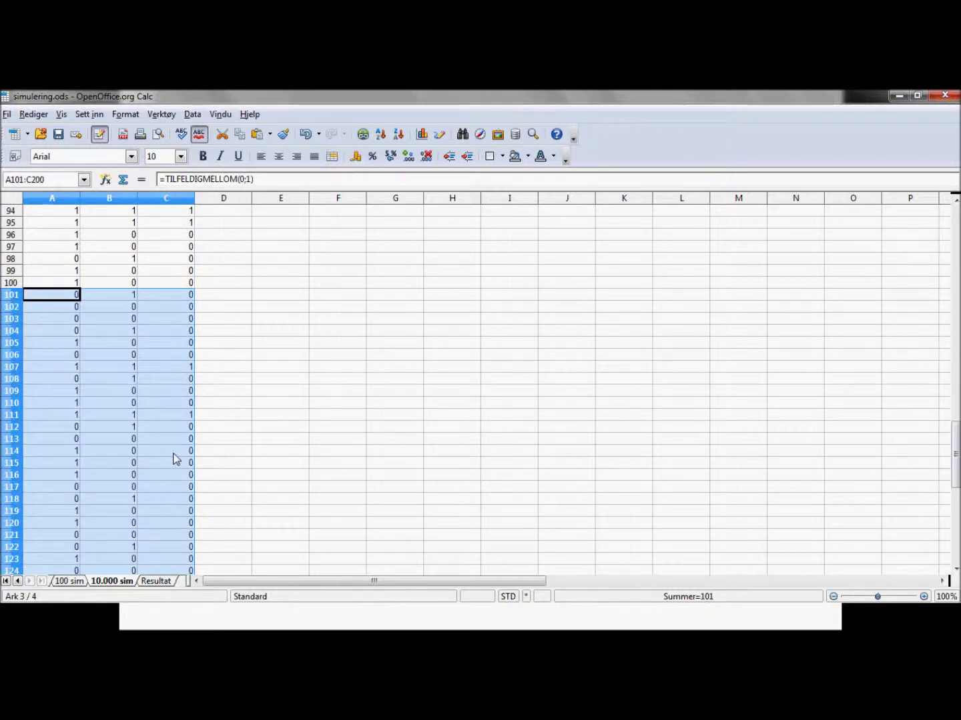
Copy the block A1:C200 of the 10.000 sim sheet into the rows below it, filling A201:C400
scroll(152, 422, "up", 18)
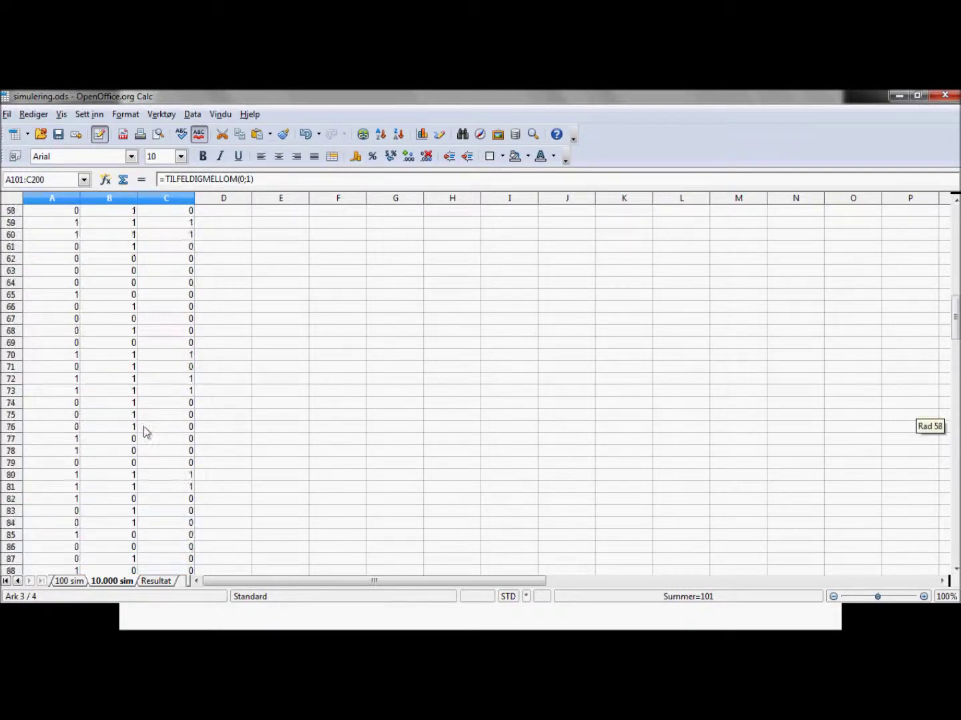
scroll(41, 324, "up", 3)
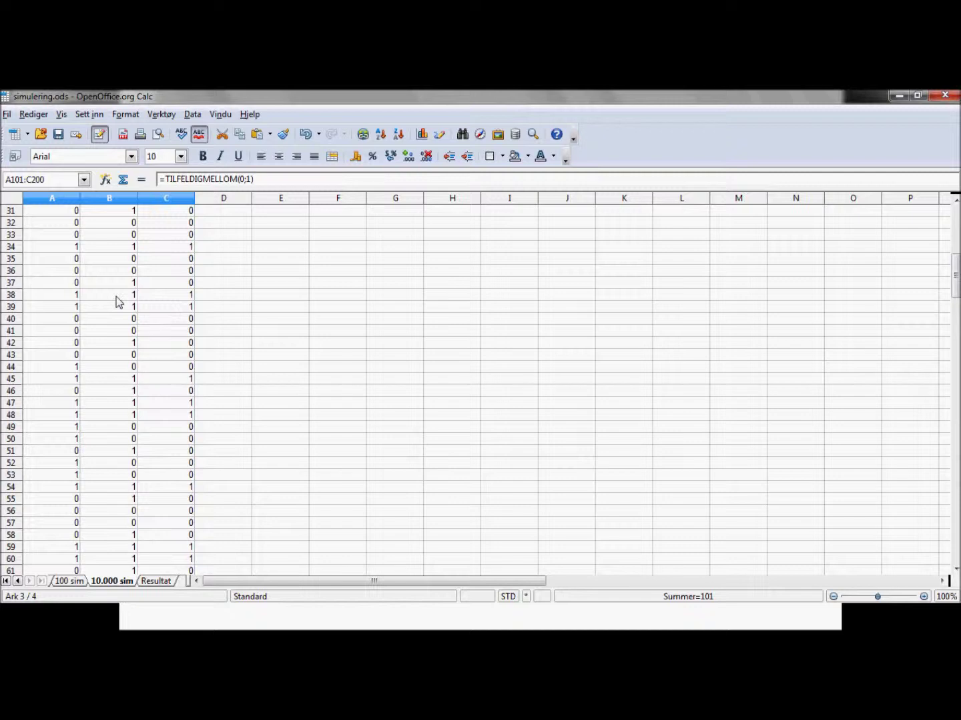
key("Page_Up")
key("Page_Up")
key("Page_Up")
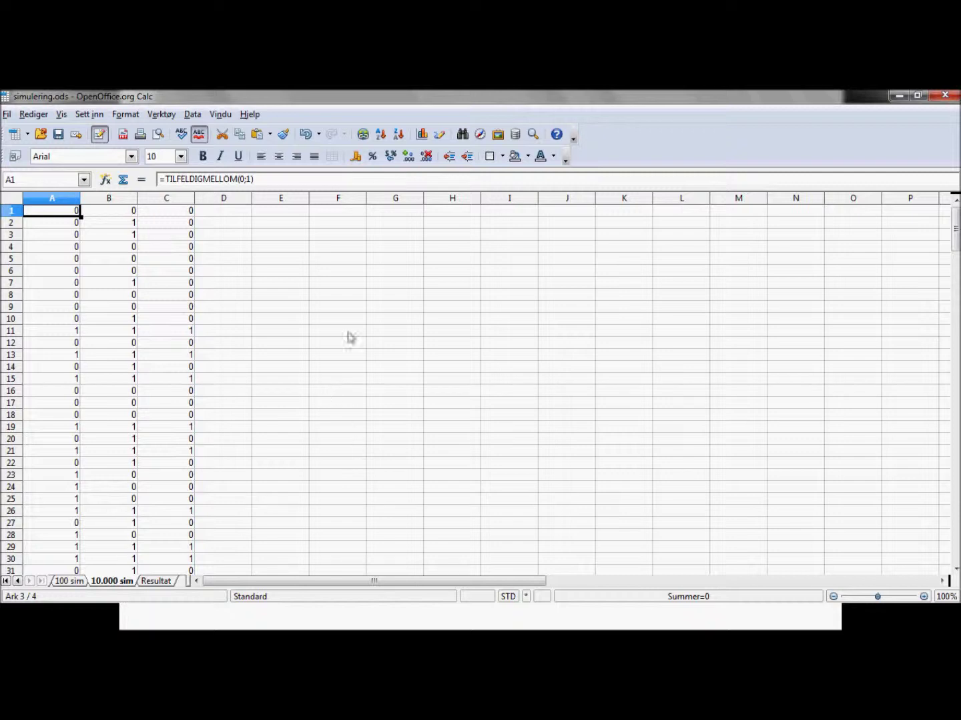
left_click(156, 210, "shift")
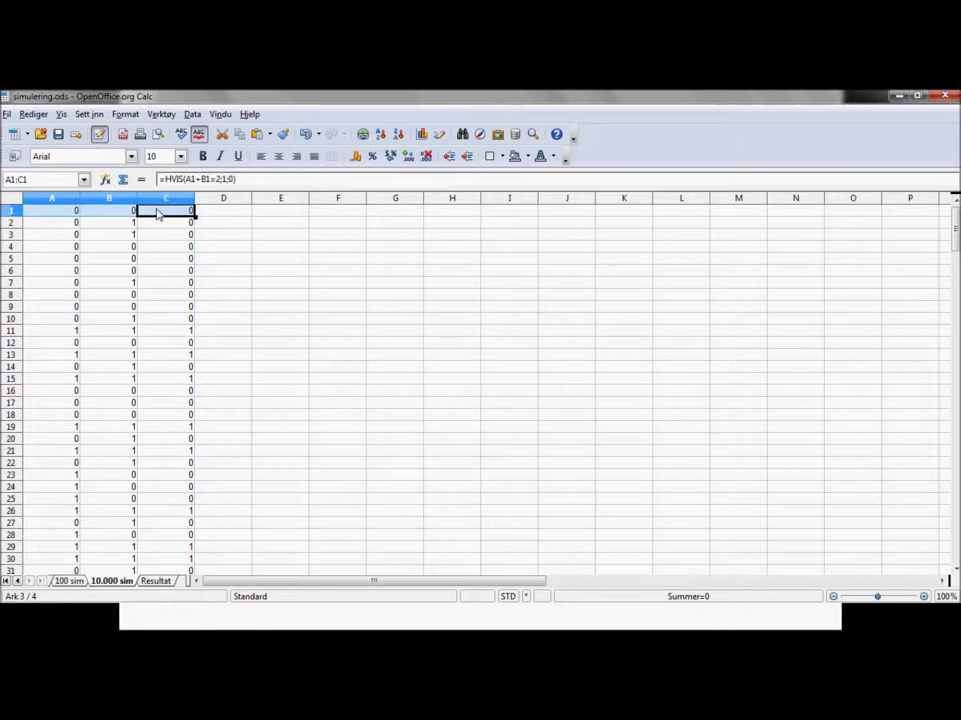
key("shift+Page_Down")
key("shift+Page_Down")
key("shift+Page_Down")
key("shift+Page_Down")
key("shift+Page_Down")
key("shift+Page_Down")
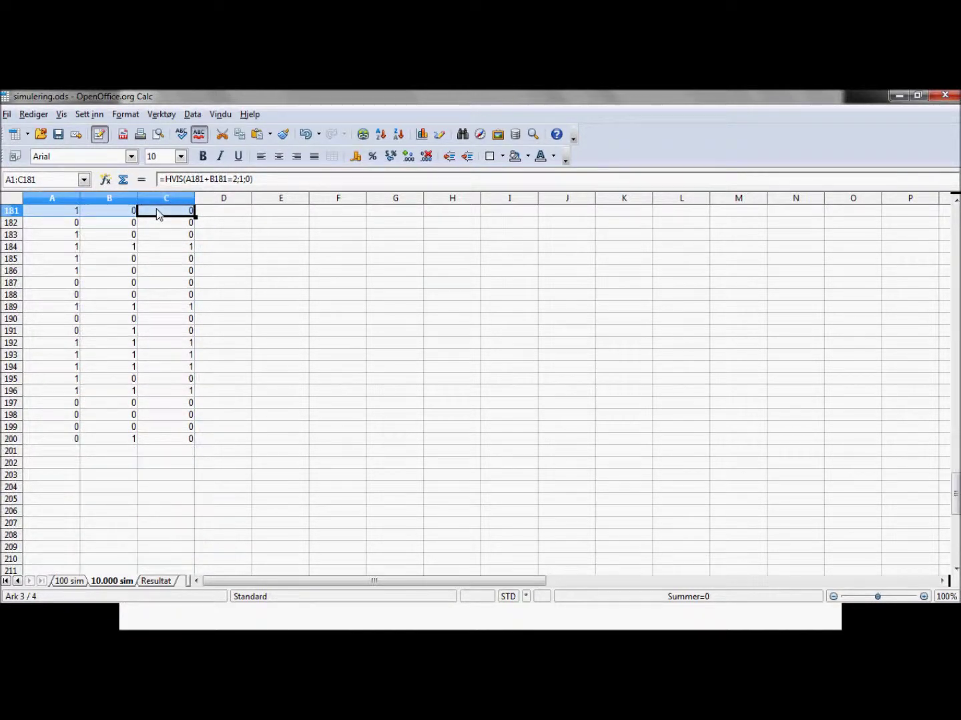
left_click(191, 440, "shift")
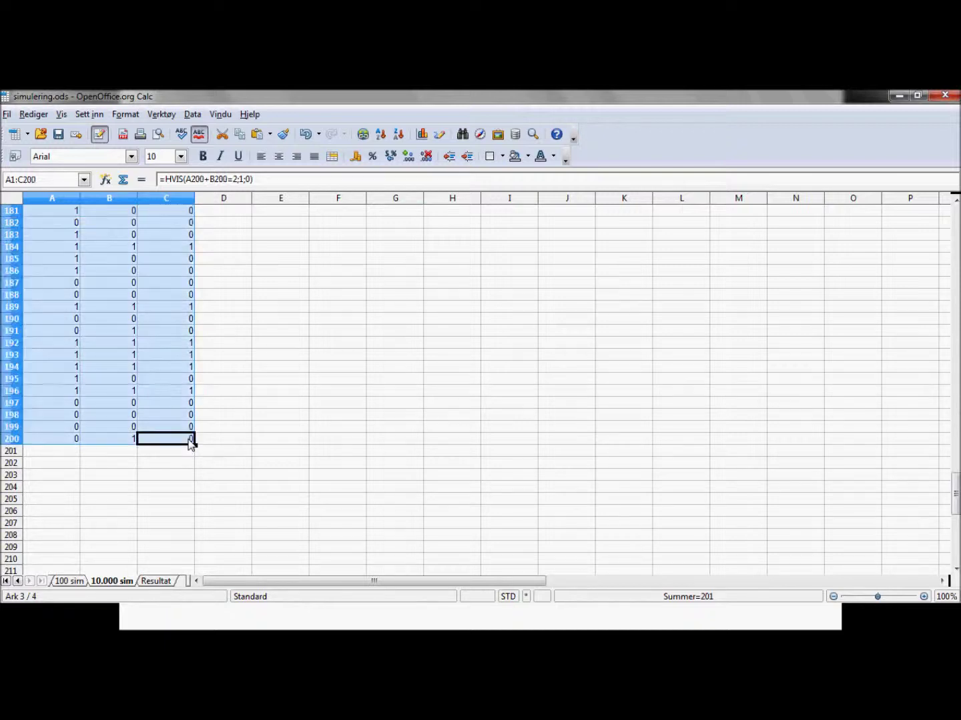
left_click(44, 457)
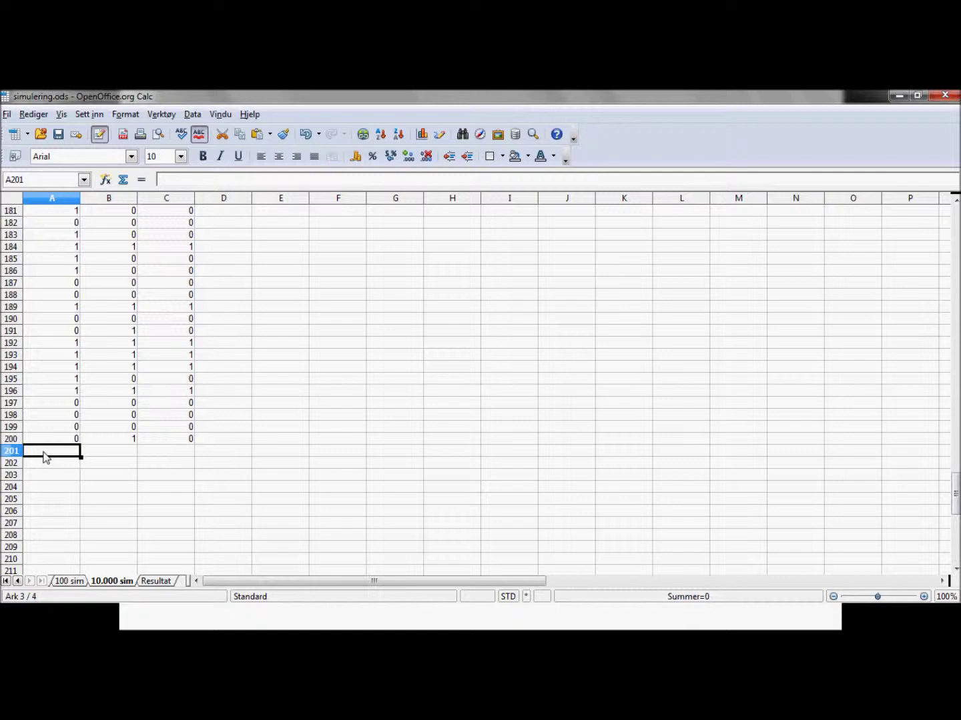
key("ctrl+v")
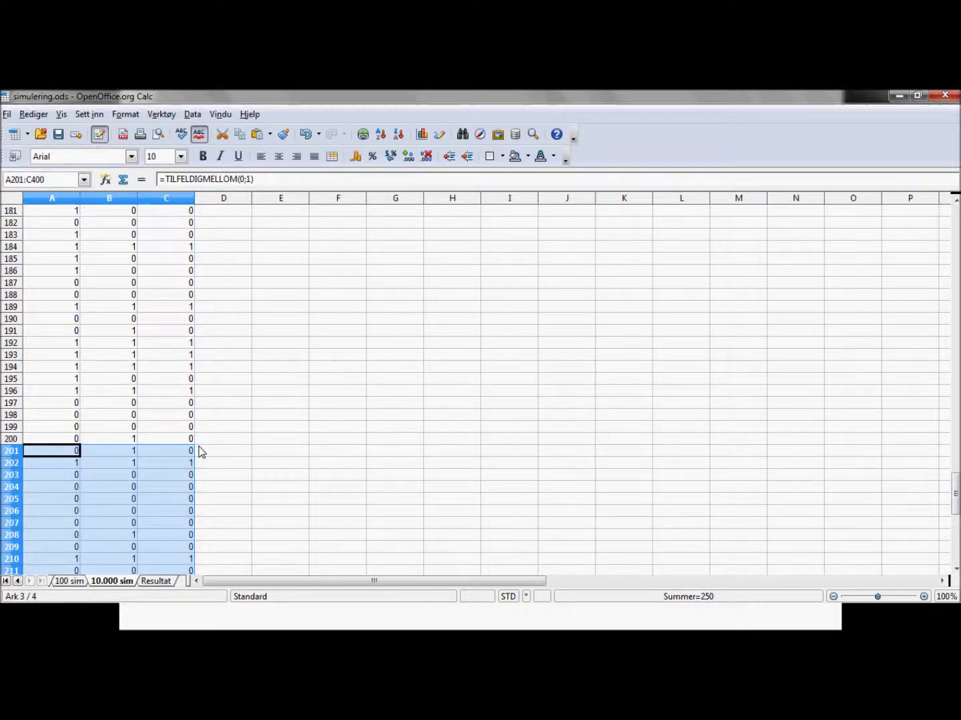
Copy the block A1:C400 of the 10.000 sim sheet into the rows below it, filling A401:C800
scroll(199, 453, "down", 17)
scroll(194, 476, "down", 20)
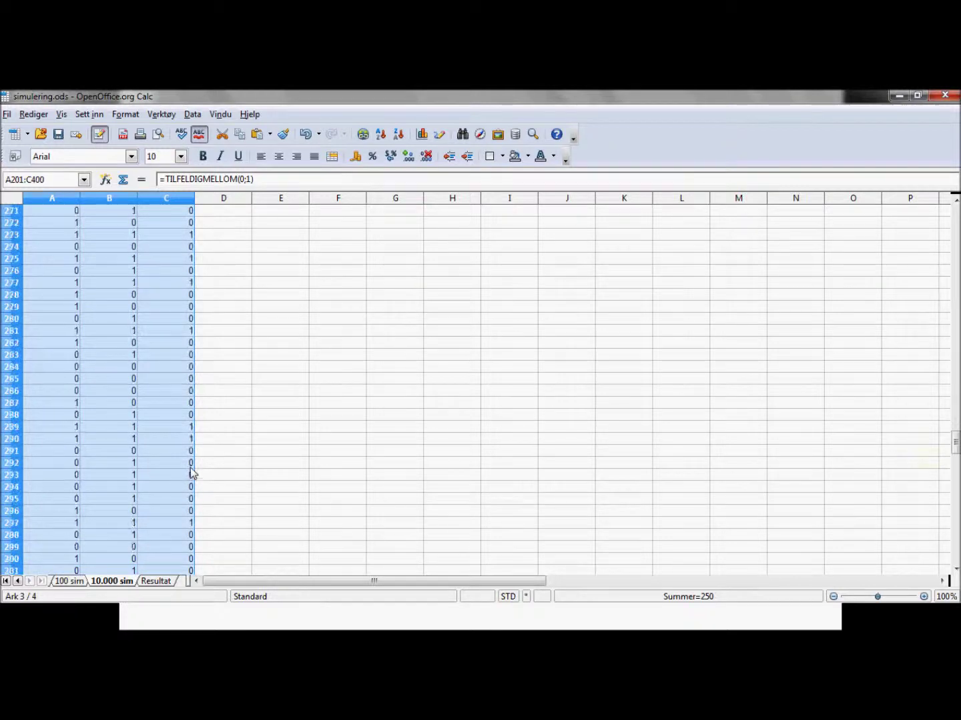
scroll(261, 465, "down", 20)
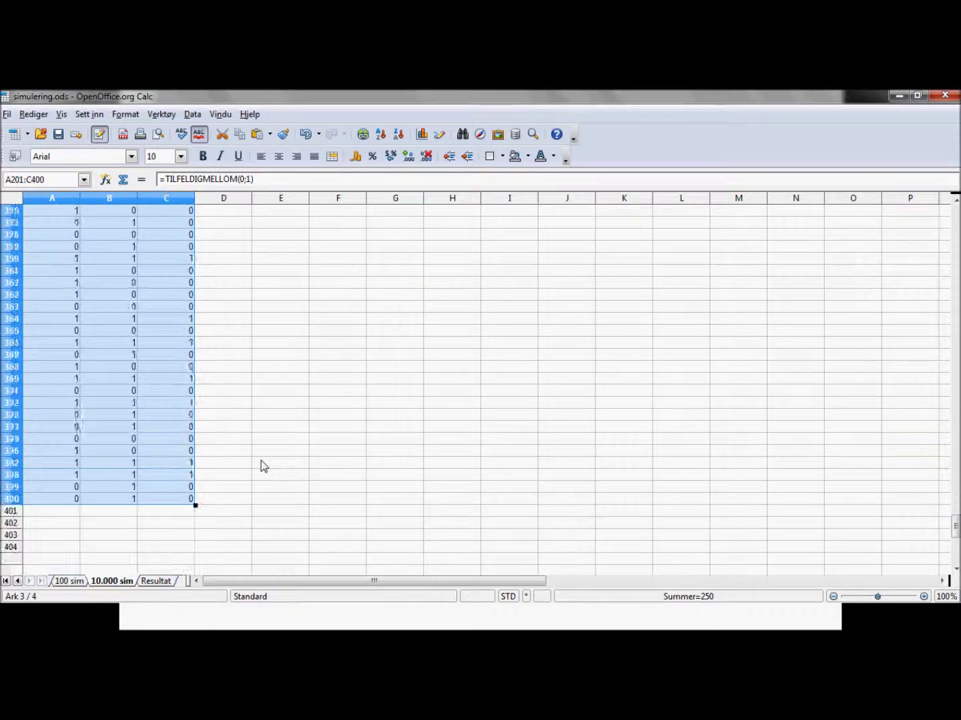
left_click(180, 391)
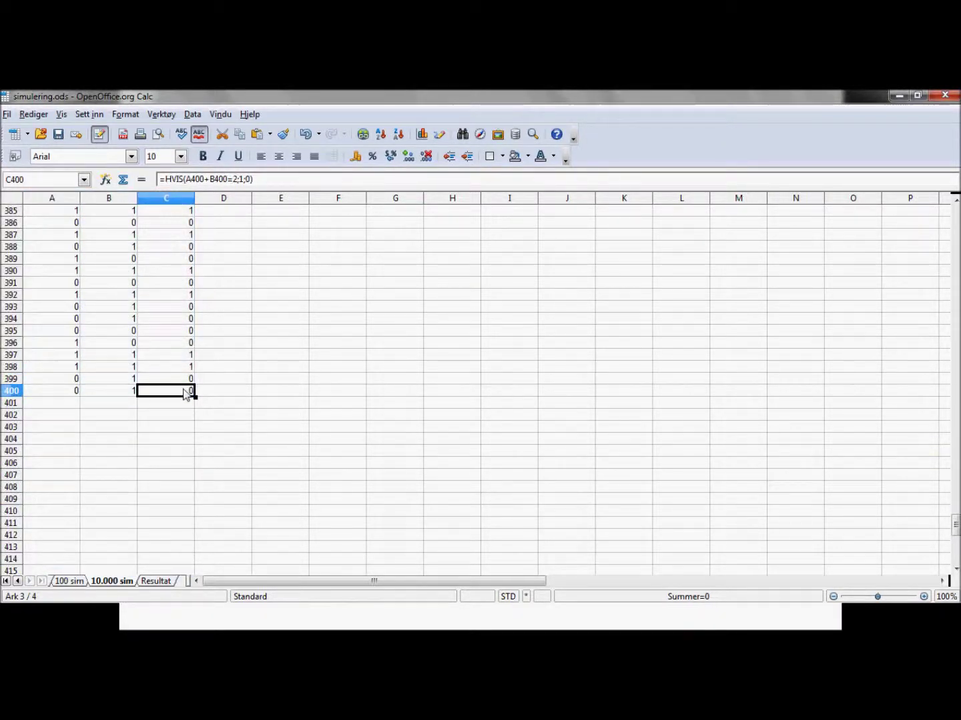
key("shift+Left")
key("shift+Left")
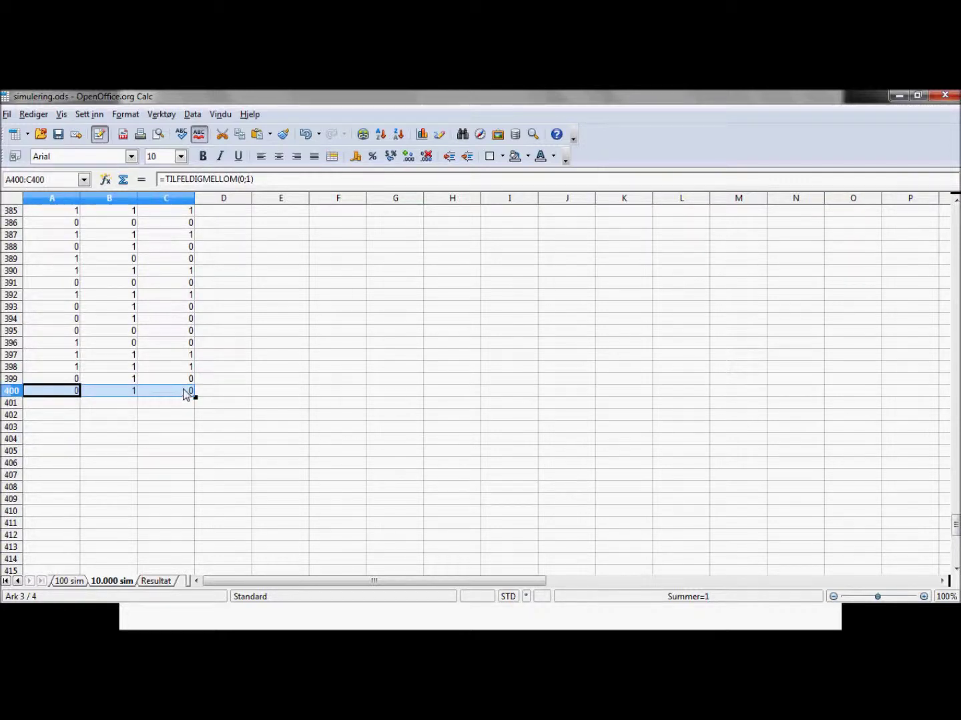
key("shift+Page_Up")
key("ctrl+shift+Home")
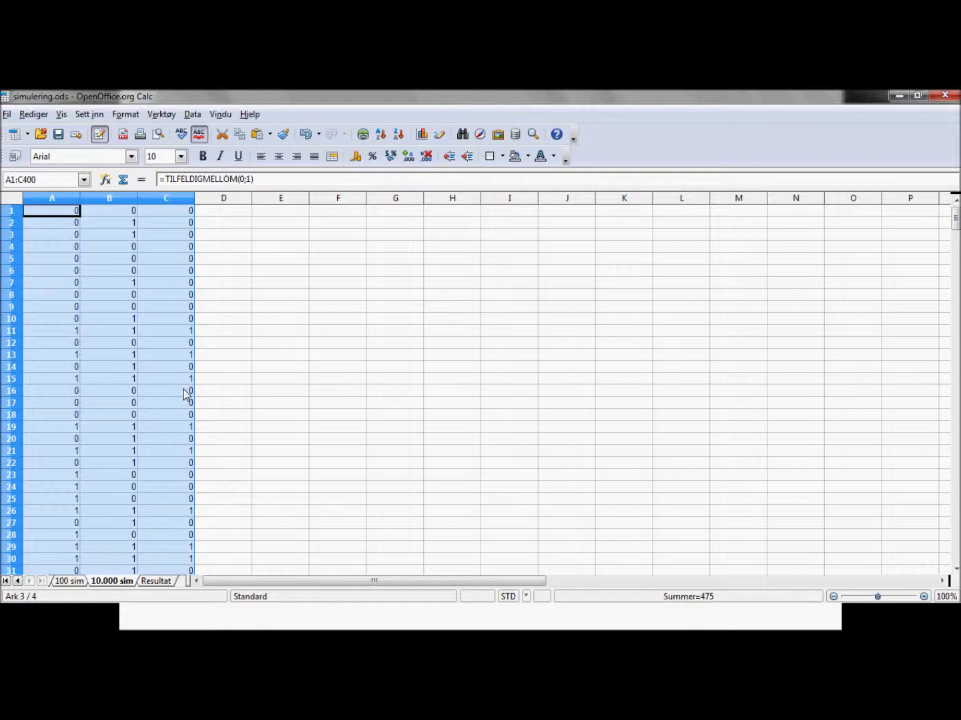
scroll(177, 390, "down", 20)
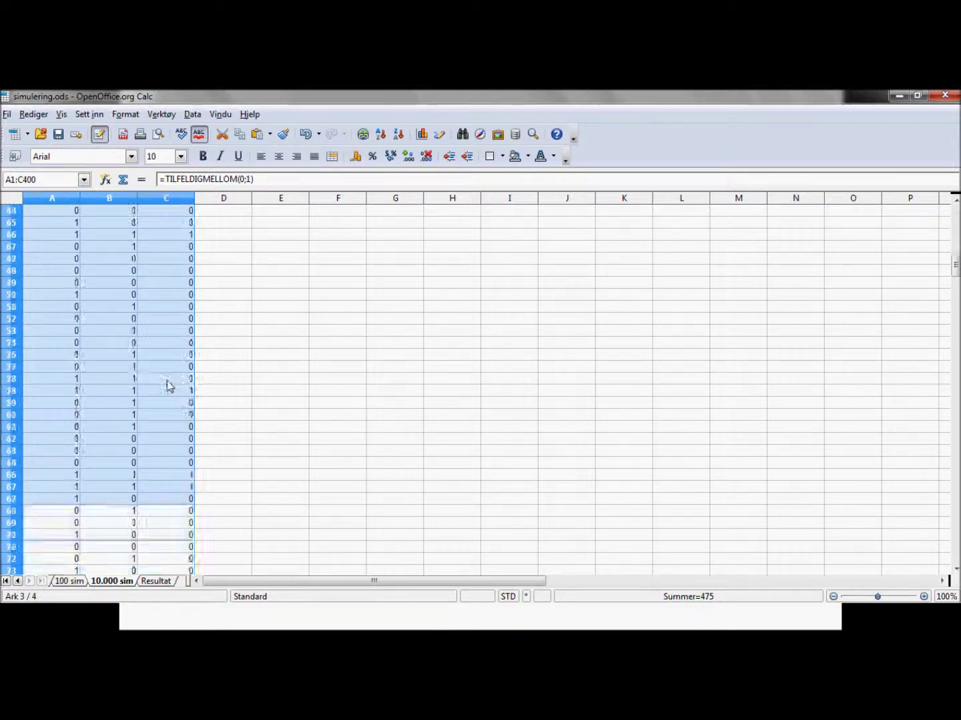
scroll(166, 387, "down", 20)
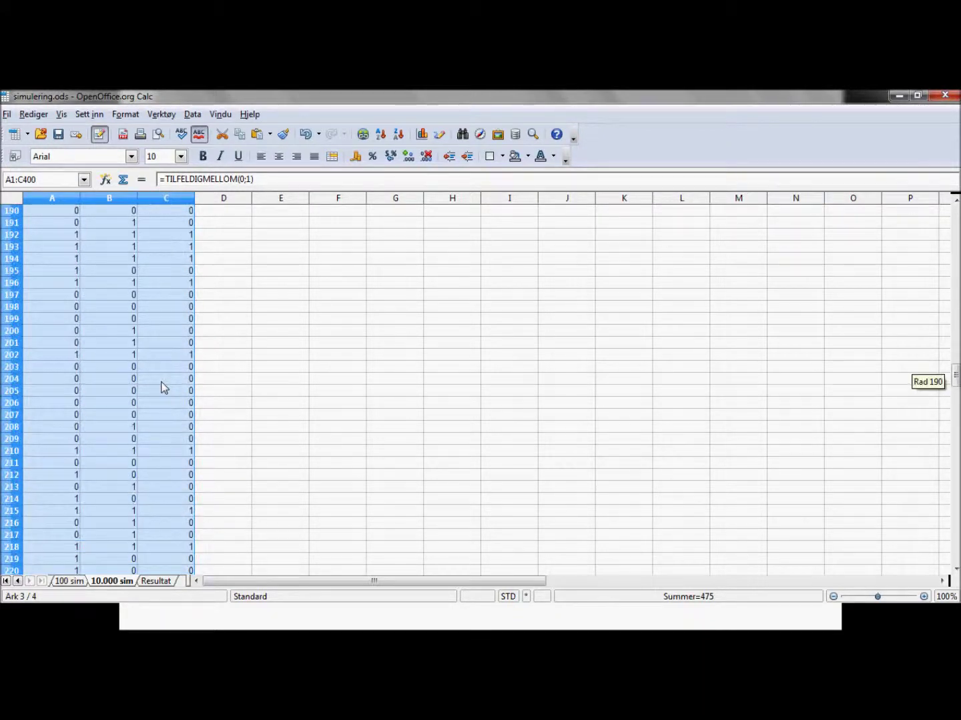
scroll(163, 392, "down", 20)
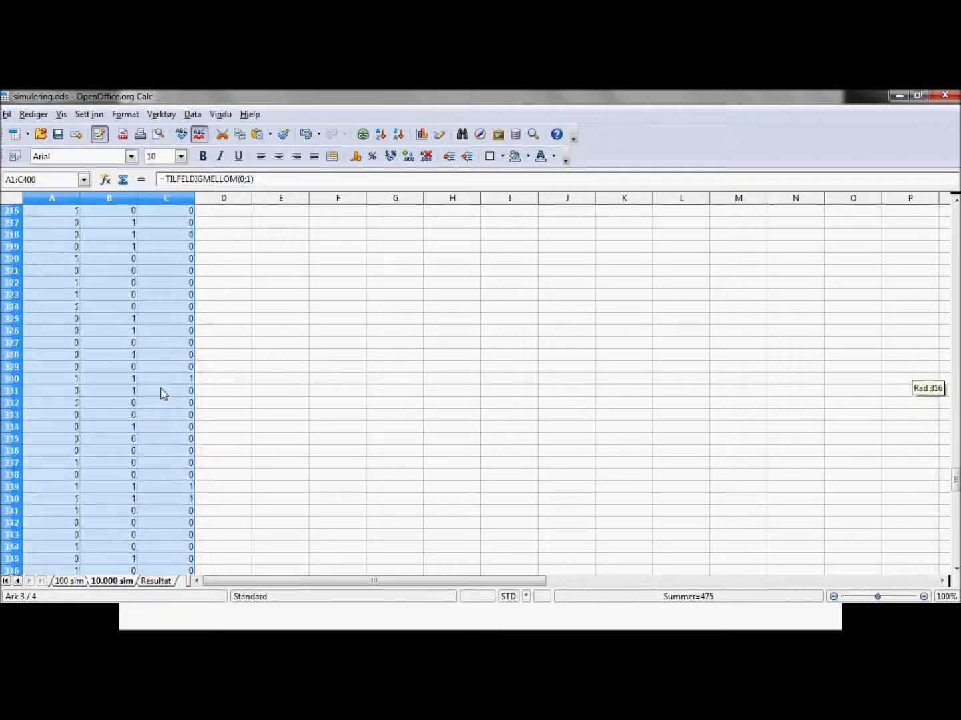
scroll(164, 392, "down", 11)
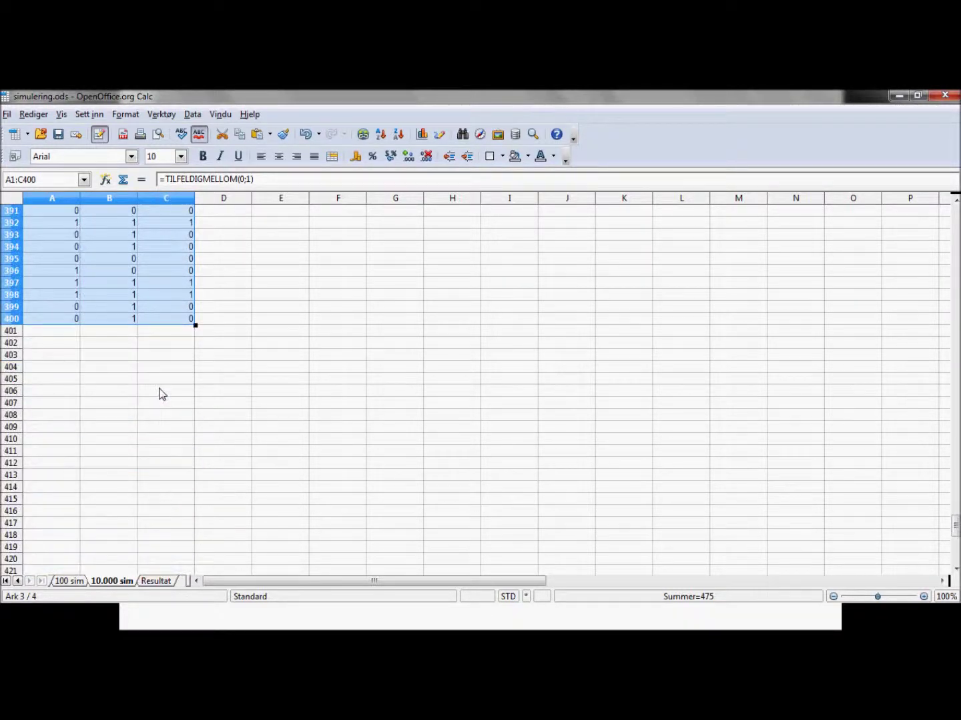
left_click(54, 335)
key("ctrl+v")
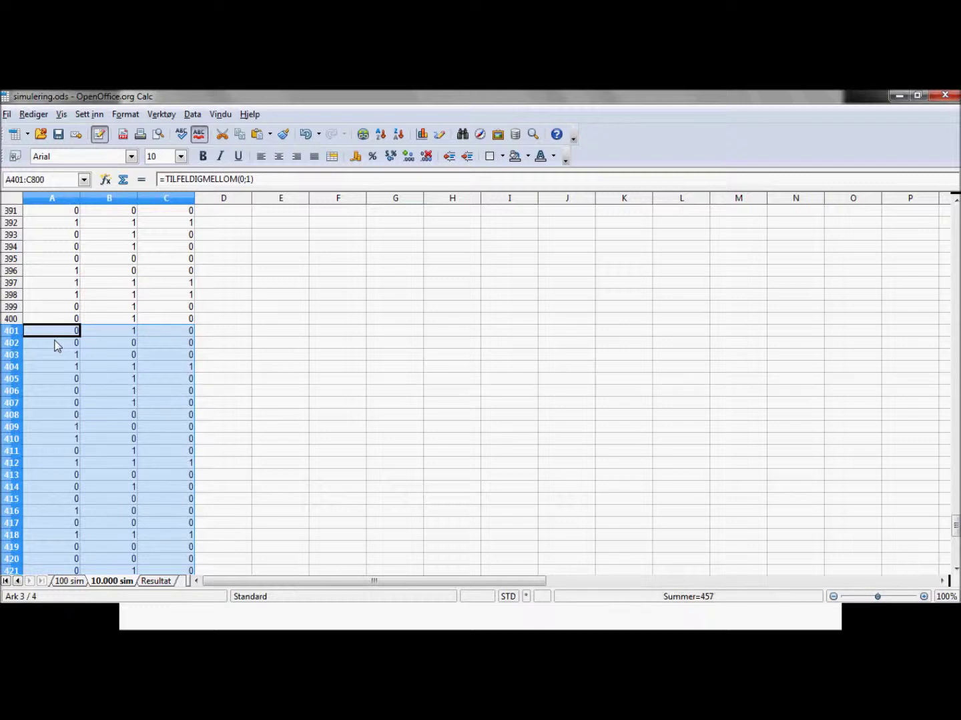
key("shift+Down")
key("shift+Down")
key("shift+Down")
key("shift+Down")
key("shift+Down")
key("shift+Down")
key("shift+Down")
key("shift+Down")
key("shift+Down")
key("shift+Down")
key("shift+Down")
key("shift+Down")
key("shift+Down")
key("shift+Down")
key("shift+Down")
key("shift+Down")
key("shift+Down")
key("shift+Down")
key("shift+Down")
key("shift+Down")
key("Page_Down")
key("Page_Down")
key("Page_Down")
key("Page_Down")
key("Page_Down")
key("Page_Down")
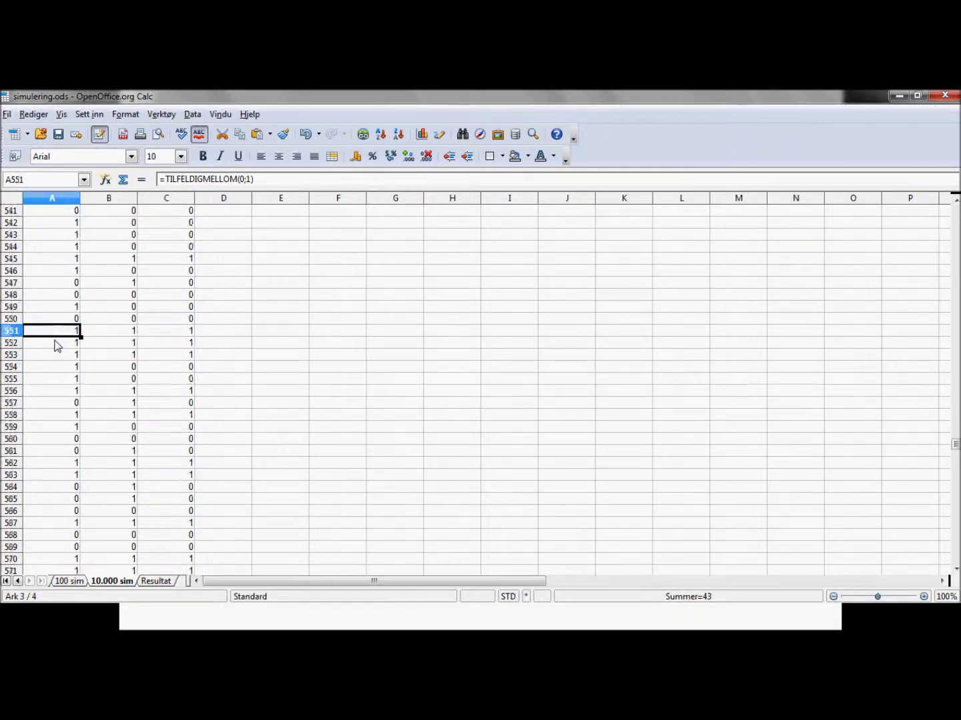
Copy the block A1:C800 of the 10.000 sim sheet into the rows below it, filling A801:C1600
key("Page_Up")
key("Page_Up")
key("Page_Up")
key("Page_Up")
key("Page_Up")
key("Page_Up")
key("Page_Up")
key("Page_Up")
key("Page_Up")
key("Page_Up")
key("Page_Up")
key("Page_Up")
key("Page_Up")
key("Page_Up")
key("Page_Up")
key("Page_Up")
key("Page_Up")
key("Page_Up")
key("Page_Up")
key("Page_Up")
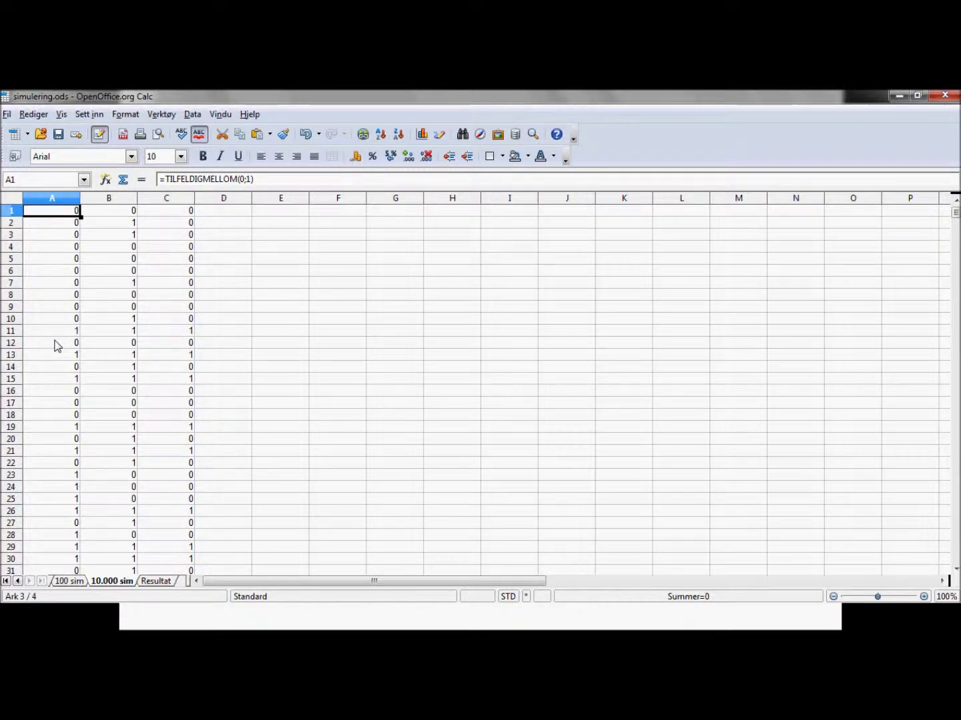
key("shift+Right")
key("shift+Right")
key("shift+Page_Down")
key("shift+Page_Down")
key("shift+Page_Down")
key("shift+Page_Down")
key("shift+Page_Down")
key("shift+Page_Down")
key("shift+Page_Down")
key("shift+Page_Down")
key("shift+Page_Down")
key("shift+Page_Down")
key("shift+Page_Down")
key("shift+Page_Down")
key("shift+Page_Down")
key("shift+Page_Down")
key("shift+Page_Down")
key("shift+Page_Down")
key("shift+Page_Down")
key("shift+Page_Down")
key("shift+Page_Down")
key("shift+Page_Down")
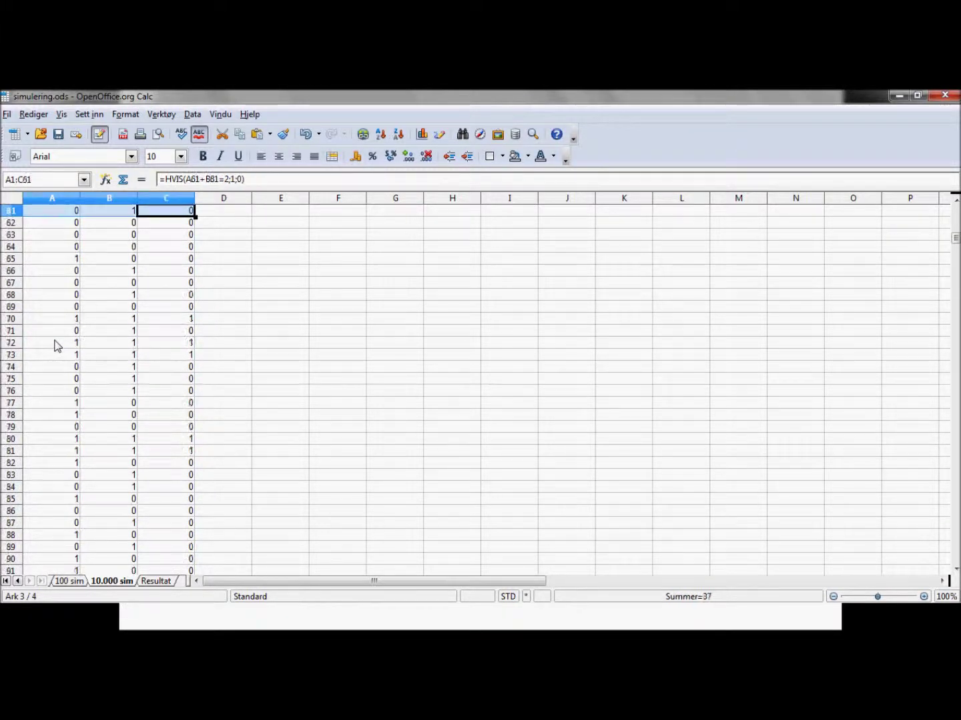
key("shift+Page_Down")
key("shift+Page_Down")
key("shift+Page_Down")
key("shift+Page_Down")
key("shift+Page_Down")
key("shift+Page_Down")
key("shift+Page_Down")
key("shift+Page_Down")
key("shift+Page_Down")
key("shift+Page_Down")
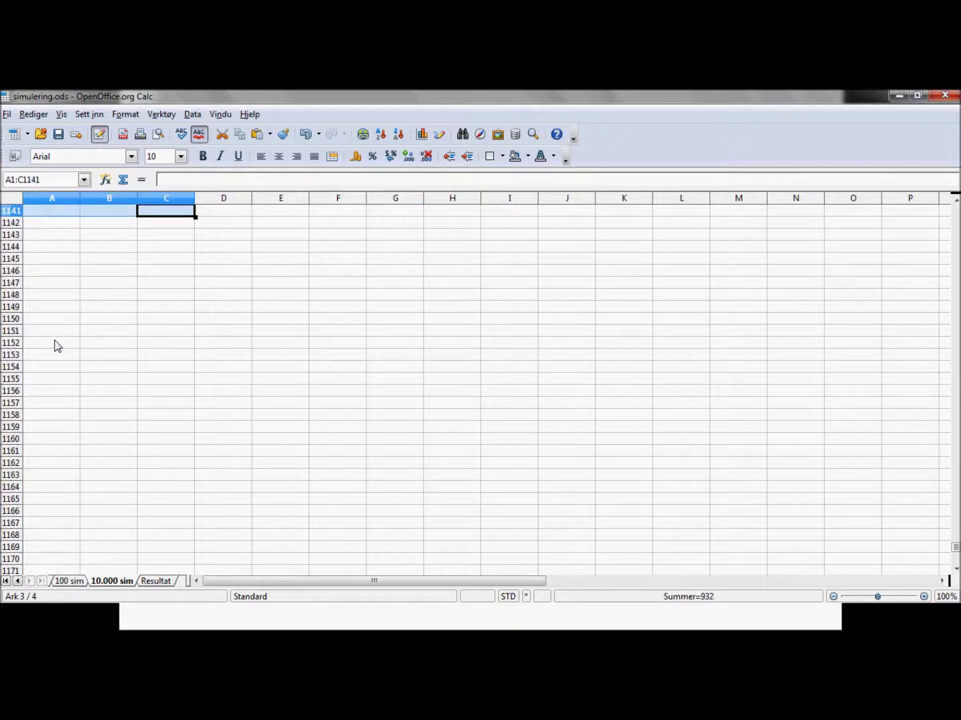
key("shift+Page_Up")
key("shift+Page_Up")
key("shift+Page_Up")
key("shift+Page_Up")
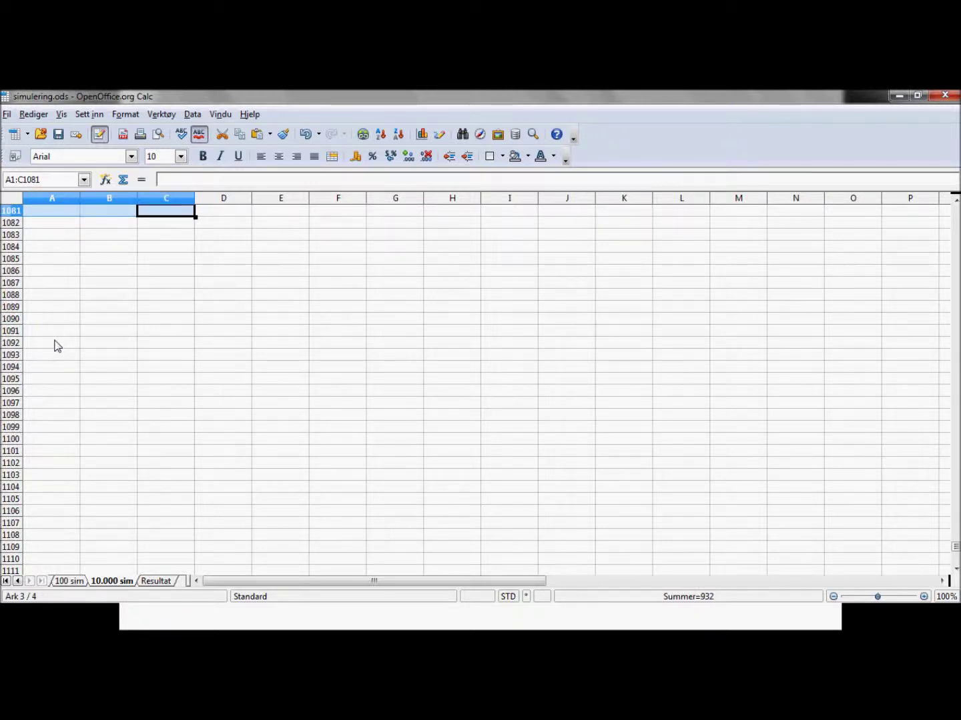
key("shift+Page_Up")
key("shift+Page_Up")
key("shift+Page_Up")
key("shift+Page_Up")
key("shift+Page_Up")
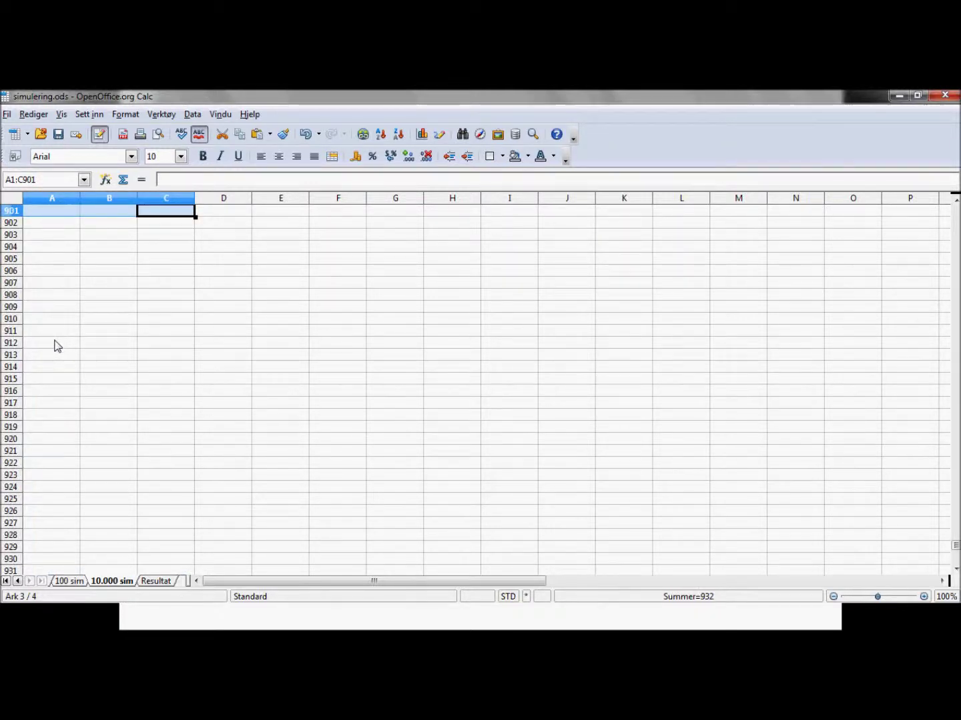
key("shift+Page_Up")
key("shift+Page_Up")
key("shift+Page_Up")
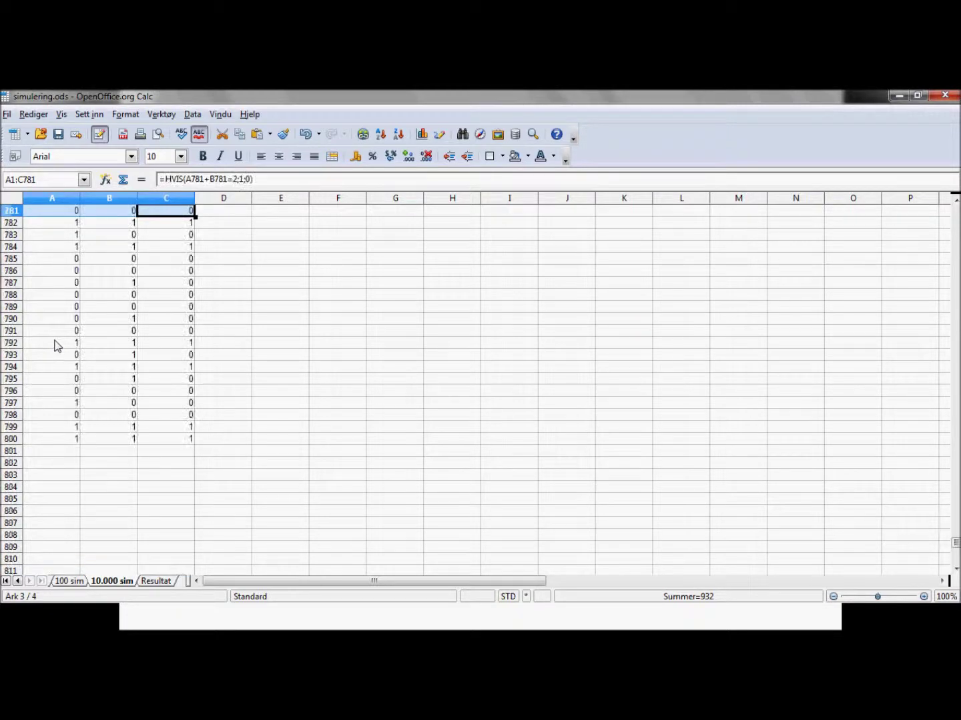
left_click(192, 439, "shift")
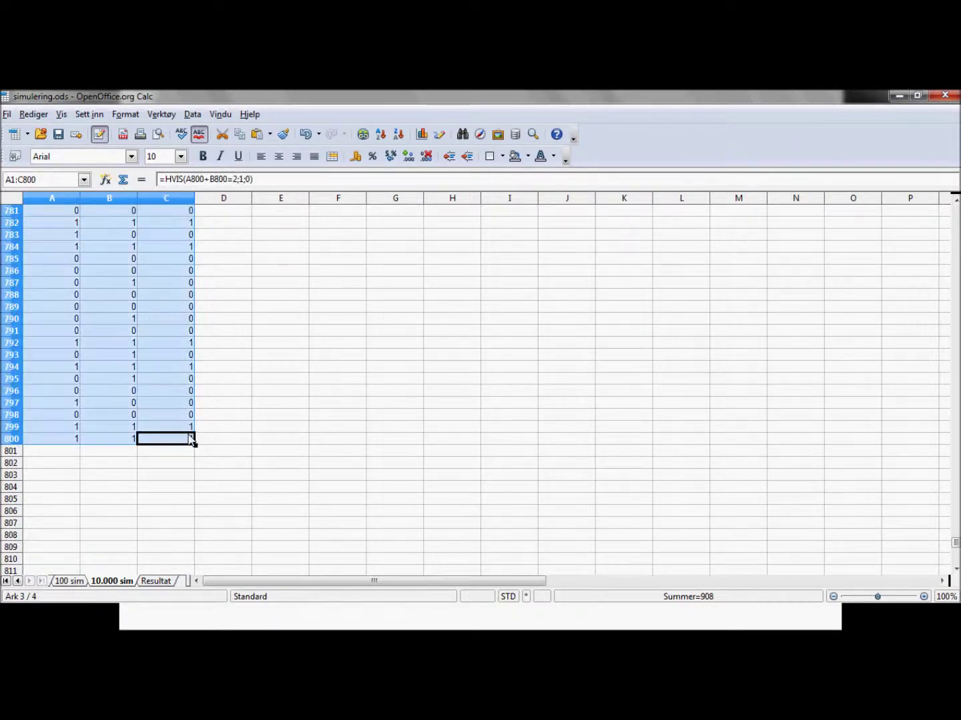
left_click(30, 456)
key("ctrl+v")
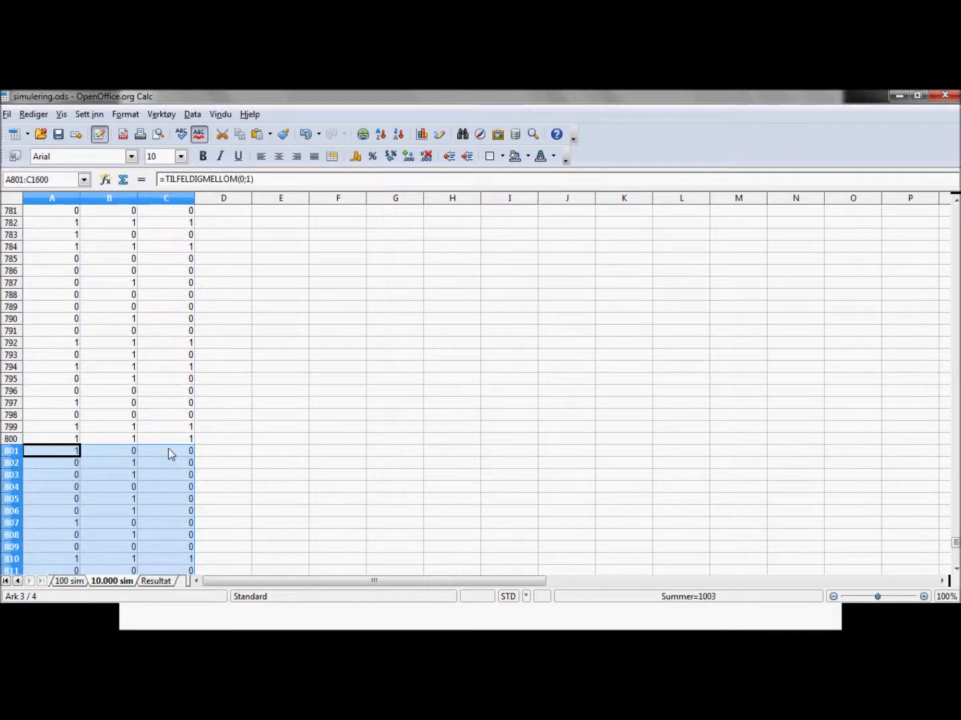
Copy the block A1:C1600 of the 10.000 sim sheet into the rows below it, filling A1601:C3200
key("shift+Page_Down")
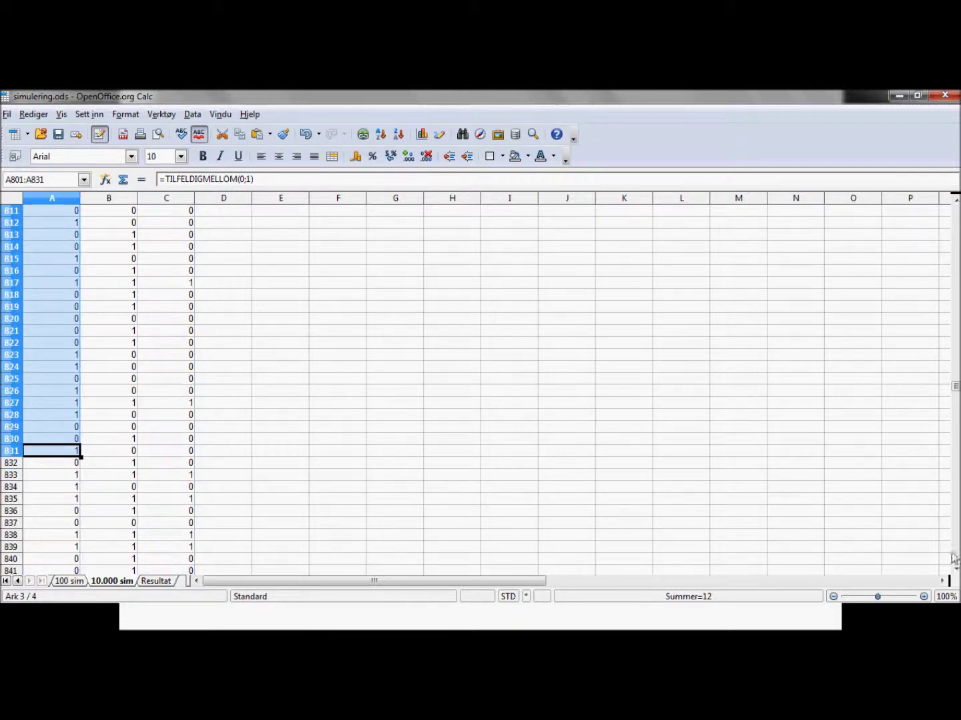
left_click_drag(956, 395, 956, 212)
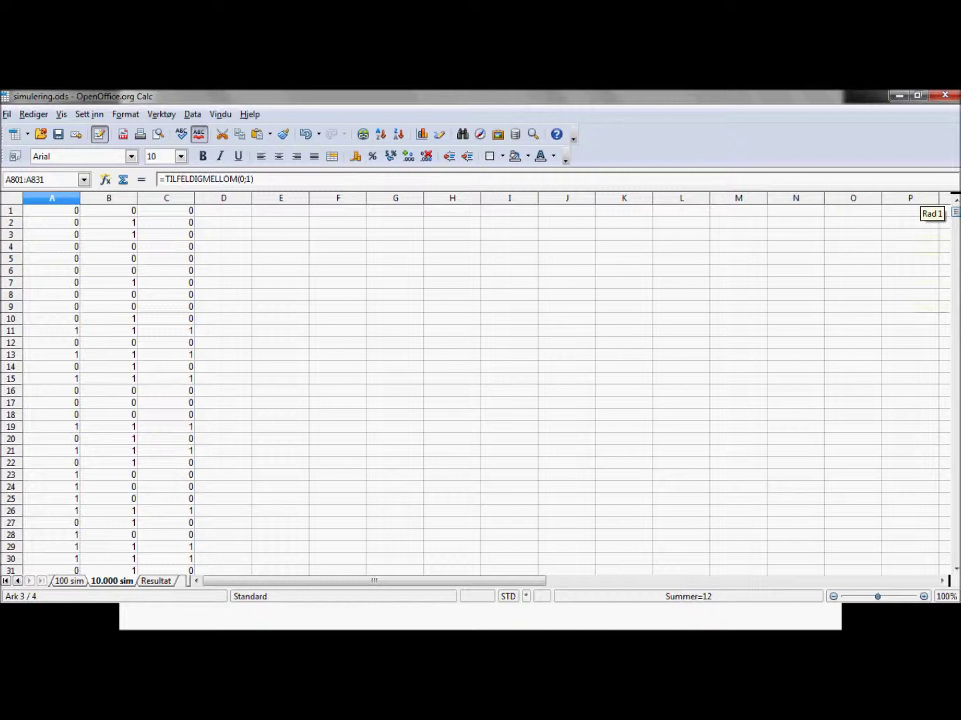
left_click(40, 213)
left_click(185, 212, "shift")
key("shift+Page_Down")
key("shift+Page_Down")
key("shift+Page_Down")
key("shift+Page_Down")
key("shift+Page_Down")
key("shift+Page_Down")
key("shift+Page_Down")
key("shift+Page_Down")
key("shift+Page_Down")
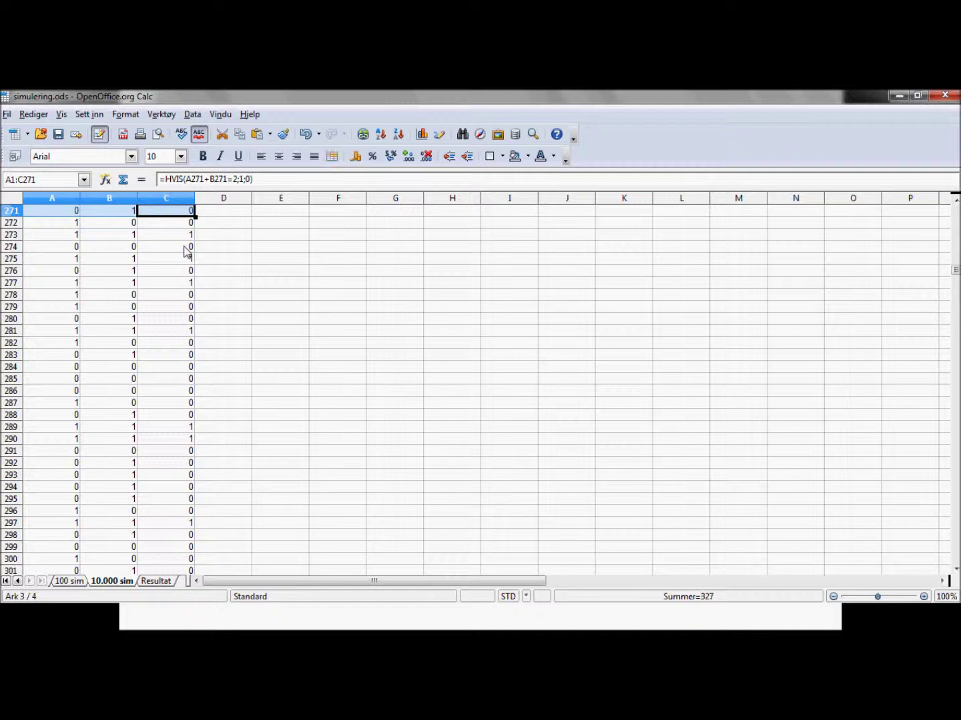
key("shift+Page_Down")
key("shift+Page_Down")
key("shift+Page_Down")
key("shift+Page_Down")
key("shift+Page_Down")
key("shift+Page_Down")
key("shift+Page_Down")
key("shift+Page_Down")
key("shift+Page_Down")
key("shift+Page_Down")
key("shift+Page_Down")
key("shift+Page_Down")
key("shift+Page_Down")
key("shift+Page_Down")
key("shift+Page_Down")
key("shift+Page_Down")
key("shift+Page_Down")
key("shift+Page_Down")
key("shift+Page_Down")
key("shift+Page_Down")
key("shift+Page_Down")
key("shift+Page_Down")
key("shift+Page_Down")
key("shift+Page_Down")
key("shift+Page_Down")
key("shift+Page_Down")
key("shift+Page_Down")
key("shift+Page_Down")
key("shift+Page_Down")
key("shift+Page_Down")
key("shift+Page_Down")
key("shift+Page_Down")
key("shift+Page_Down")
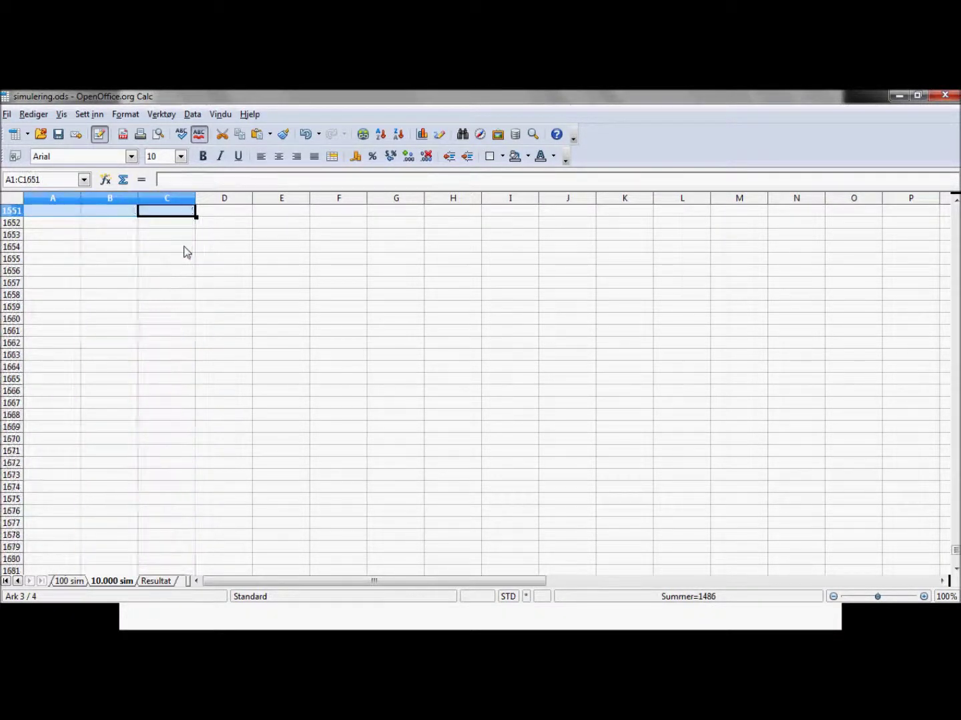
key("shift+Page_Up")
key("shift+Page_Up")
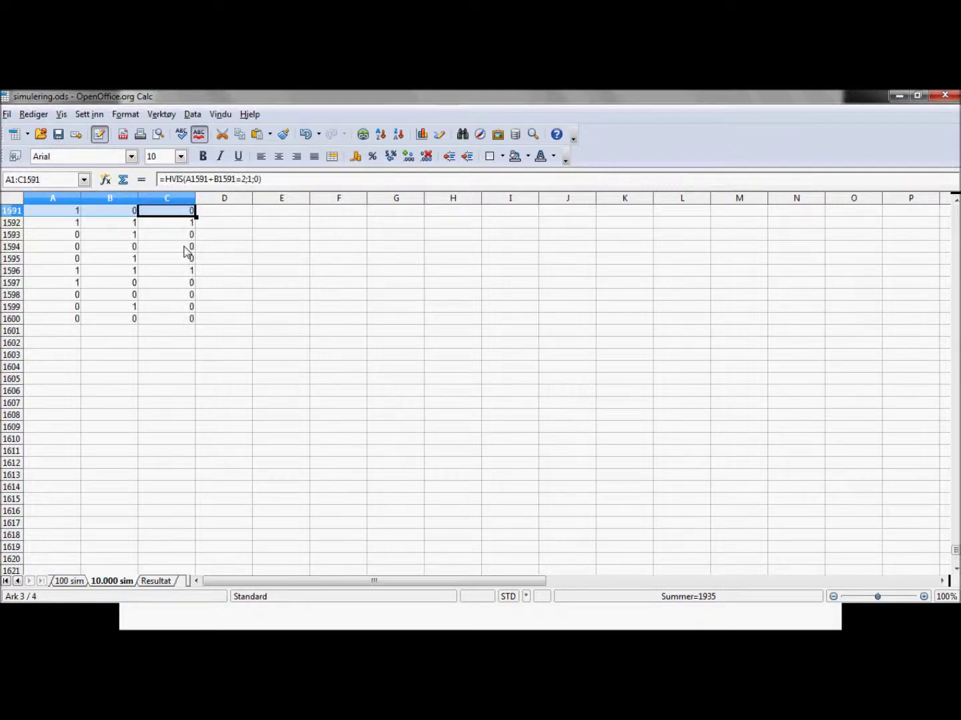
left_click(183, 321, "shift")
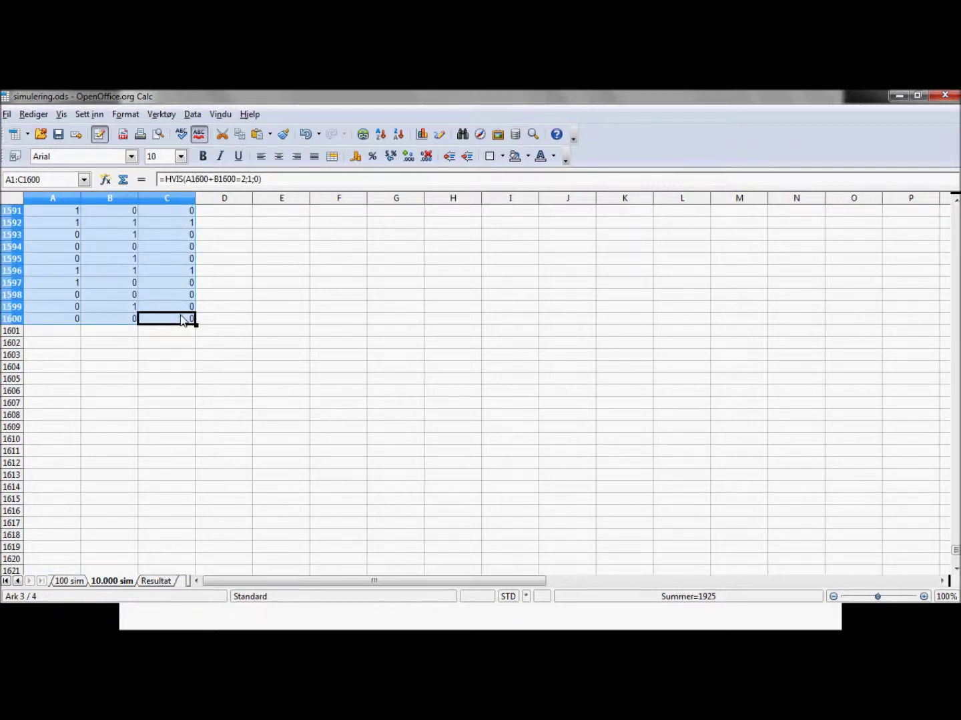
left_click(37, 333)
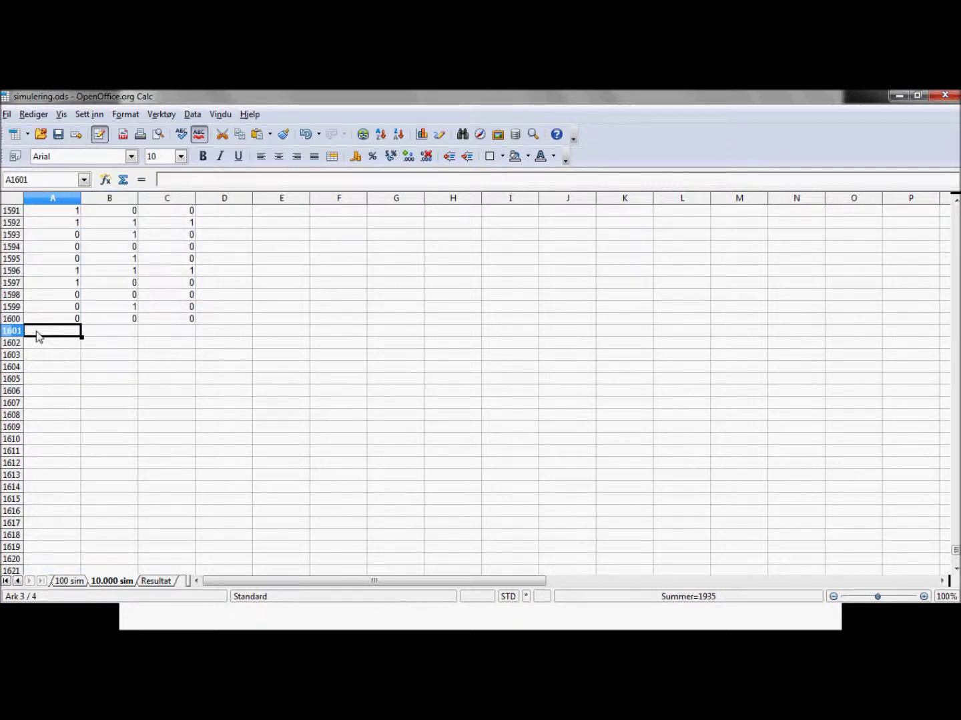
key("ctrl+v")
Copy the block A1:C3200 of the 10.000 sim sheet into the rows below it, filling A3201:C6400
left_click_drag(955, 382, 927, 313)
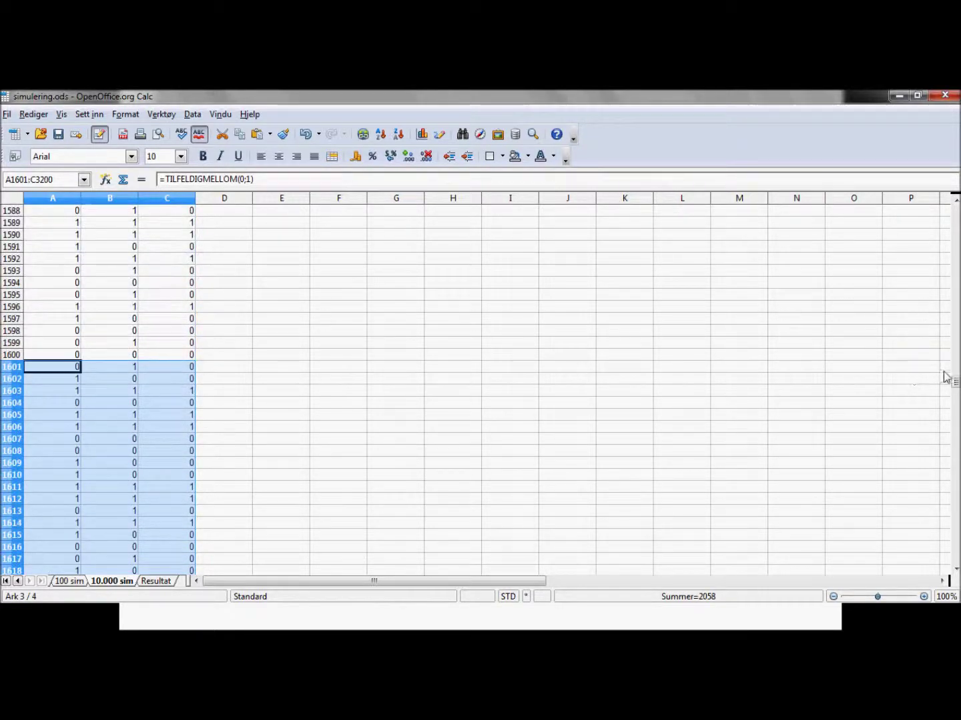
left_click_drag(956, 386, 955, 208)
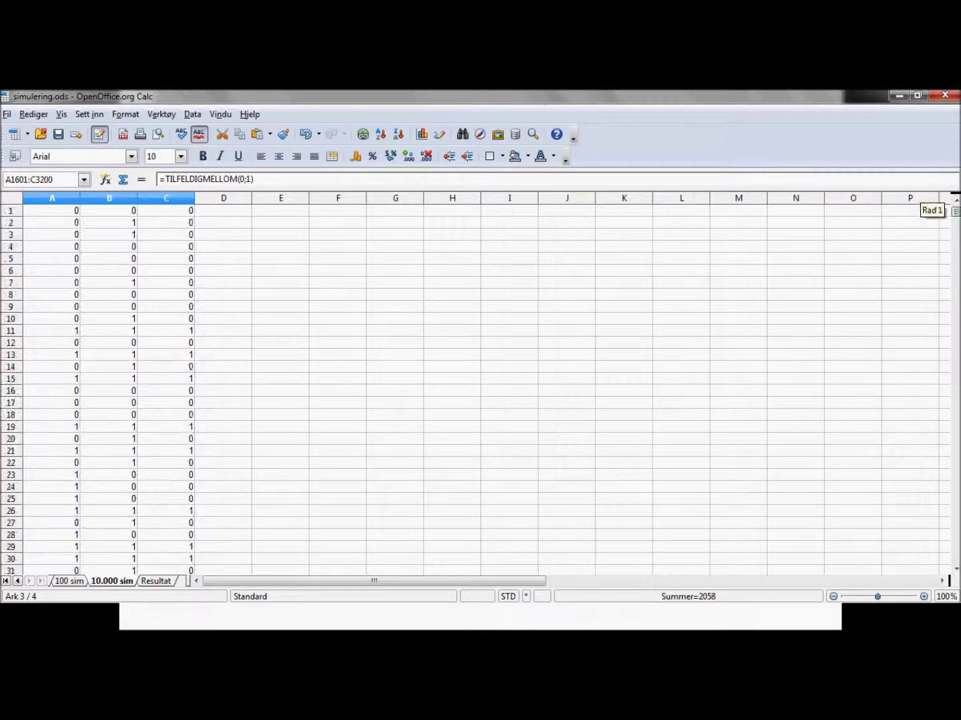
left_click(60, 211)
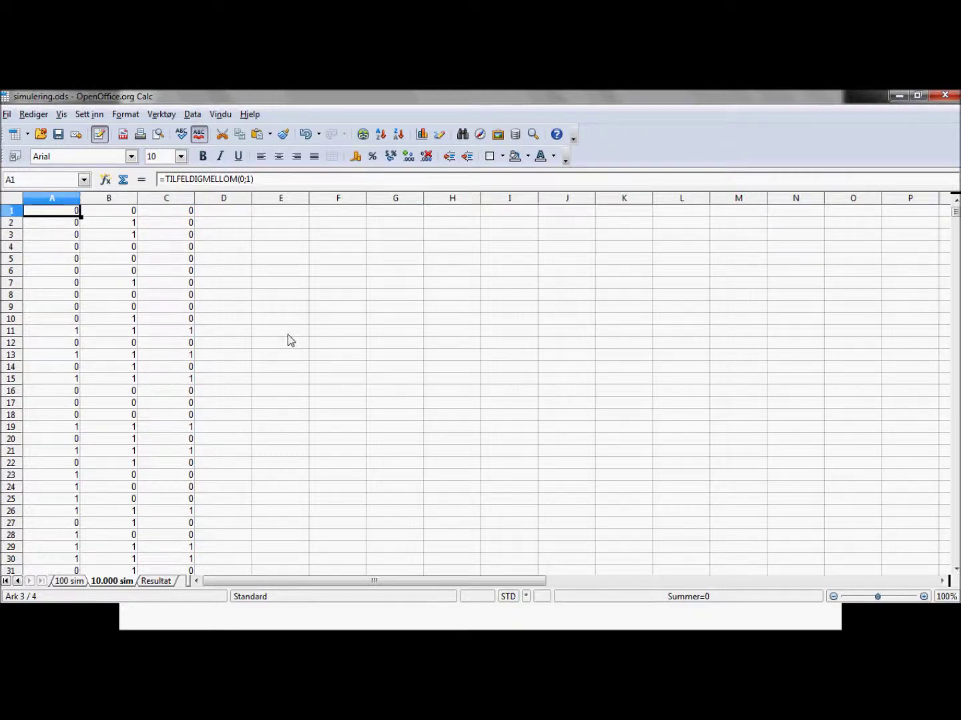
key("shift+Right")
key("shift+Right")
key("shift+Page_Down")
key("shift+Page_Down")
key("shift+Page_Down")
key("shift+Page_Down")
key("shift+Page_Down")
key("shift+Page_Down")
key("shift+Page_Down")
key("shift+Page_Down")
key("shift+Page_Down")
key("shift+Page_Down")
key("shift+Page_Down")
key("shift+Page_Down")
key("shift+Page_Down")
key("shift+Page_Down")
key("shift+Page_Down")
key("shift+Page_Down")
key("shift+Page_Down")
key("shift+Page_Down")
key("shift+Page_Down")
key("shift+Page_Down")
key("shift+Page_Down")
key("shift+Page_Down")
key("shift+Page_Down")
key("shift+Page_Down")
key("shift+Page_Down")
key("shift+Page_Down")
key("shift+Page_Down")
key("shift+Page_Down")
key("shift+Page_Down")
key("shift+Page_Down")
key("shift+Page_Down")
key("shift+Page_Down")
key("shift+Page_Down")
key("shift+Page_Down")
key("shift+Page_Down")
key("shift+Page_Down")
key("shift+Page_Down")
key("shift+Page_Down")
key("shift+Page_Down")
key("shift+Page_Down")
key("shift+Page_Down")
key("shift+Page_Down")
key("shift+Page_Down")
key("shift+Page_Down")
key("shift+Page_Down")
key("shift+Page_Down")
key("shift+Page_Down")
key("shift+Page_Down")
key("shift+Page_Down")
key("shift+Page_Down")
key("shift+Page_Down")
key("shift+Page_Down")
key("shift+Page_Down")
key("shift+Page_Down")
key("shift+Page_Down")
key("shift+Page_Down")
key("shift+Page_Down")
key("shift+Page_Down")
key("shift+Page_Down")
key("shift+Page_Down")
key("shift+Page_Down")
key("shift+Page_Down")
key("shift+Page_Down")
key("shift+Page_Down")
key("shift+Page_Down")
key("shift+Page_Down")
key("shift+Page_Down")
key("shift+Page_Down")
key("shift+Page_Down")
key("shift+Page_Down")
key("shift+Page_Down")
key("shift+Page_Down")
key("shift+Page_Down")
key("shift+Page_Down")
key("shift+Page_Down")
key("shift+Page_Down")
key("shift+Page_Down")
key("shift+Page_Down")
key("shift+Page_Down")
key("shift+Page_Down")
key("shift+Page_Down")
key("shift+Page_Down")
key("shift+Page_Down")
key("shift+Page_Down")
key("shift+Page_Down")
key("shift+Page_Down")
key("shift+Page_Down")
key("shift+Page_Down")
key("shift+Page_Down")
key("shift+Page_Down")
key("shift+Page_Down")
key("shift+Page_Down")
key("shift+Page_Down")
key("shift+Page_Down")
key("shift+Page_Down")
key("shift+Page_Down")
key("shift+Page_Down")
key("shift+Page_Down")
key("shift+Page_Down")
key("shift+Page_Down")
key("shift+Page_Down")
key("shift+Page_Down")
key("shift+Page_Down")
key("shift+Page_Down")
key("shift+Page_Down")
key("shift+Page_Down")
key("shift+Page_Down")
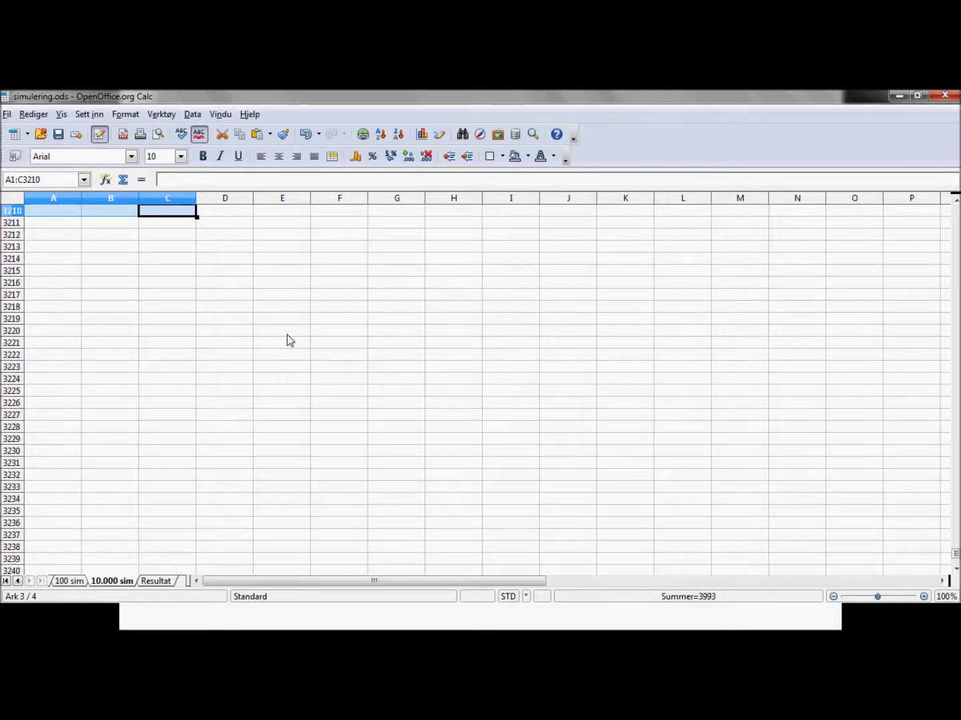
key("shift+Up")
key("shift+Up")
key("shift+Up")
key("shift+Up")
key("shift+Up")
key("shift+Up")
key("shift+Up")
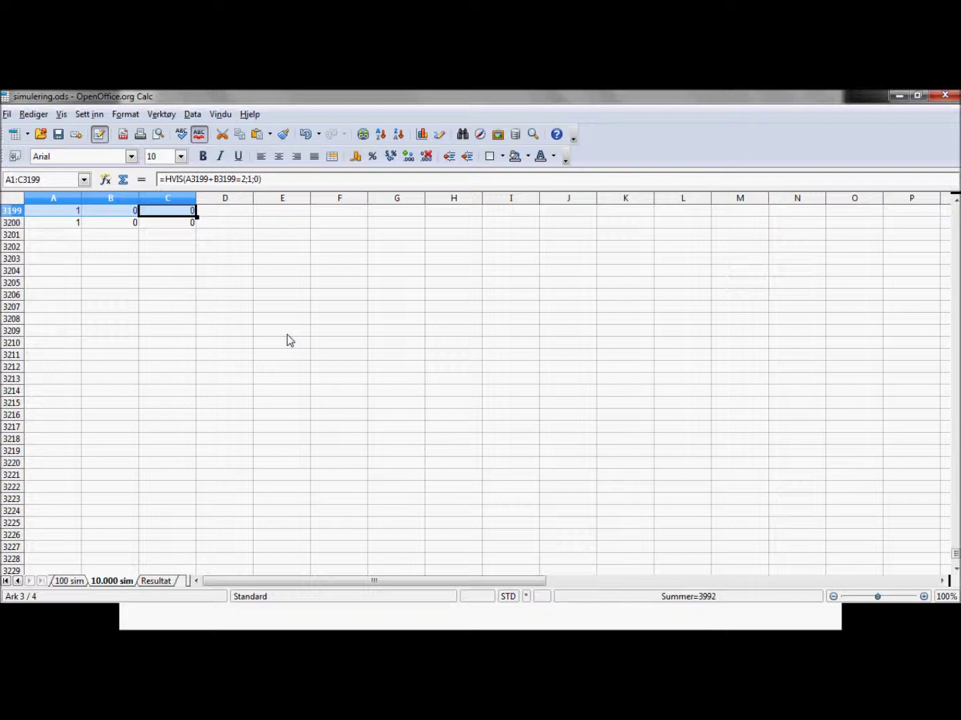
key("shift+Right")
key("shift+Left")
key("shift+Down")
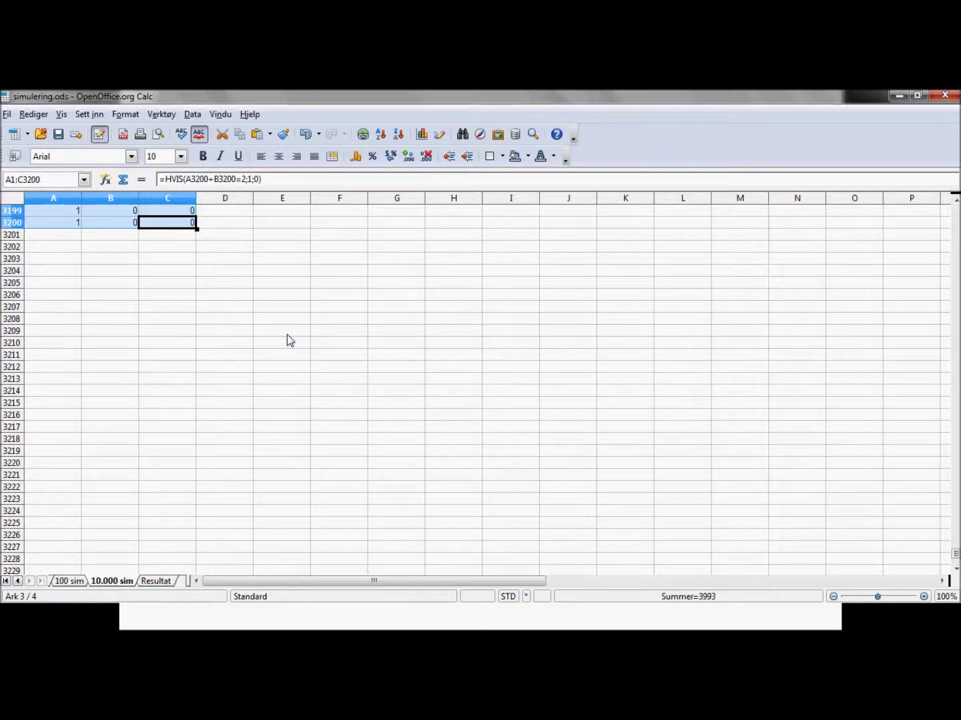
key("ctrl+c")
left_click(71, 238)
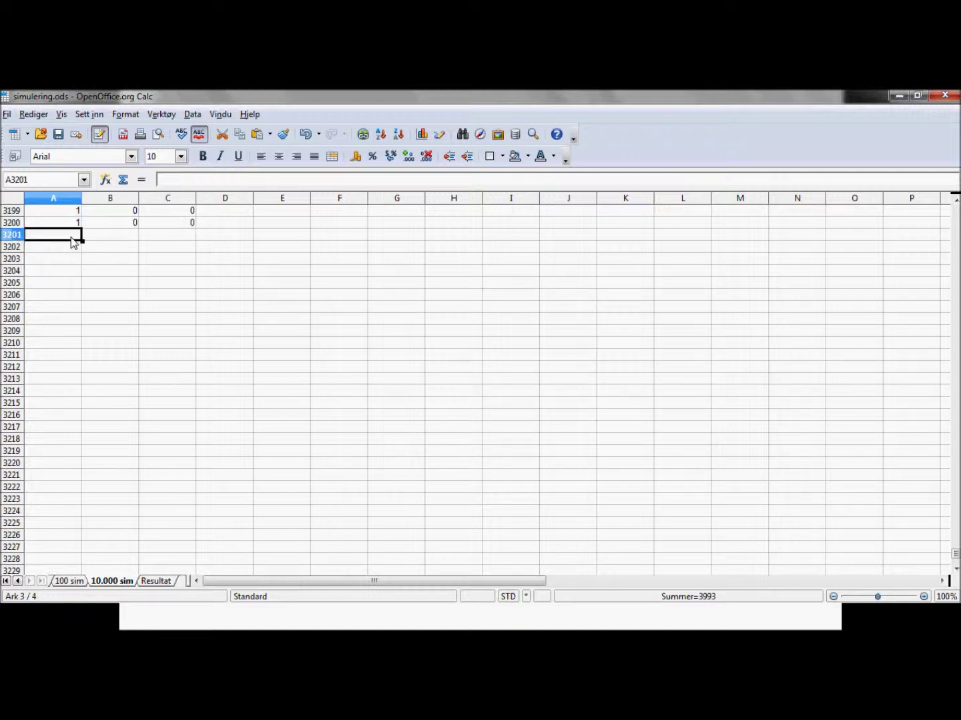
key("ctrl+v")
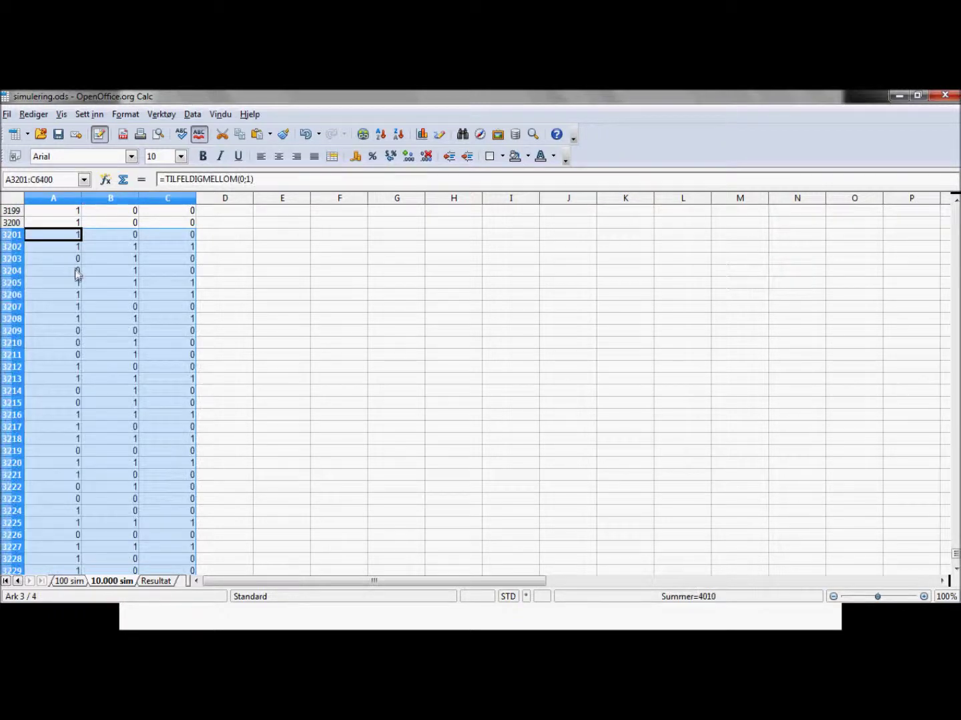
Paste the copied A1:C3200 block once more directly below row 6400 of the 10.000 sim sheet, filling A6401:C9600
key("Page_Down")
key("Page_Down")
key("Page_Down")
key("Page_Down")
key("Page_Down")
key("Page_Down")
key("Page_Down")
key("Page_Down")
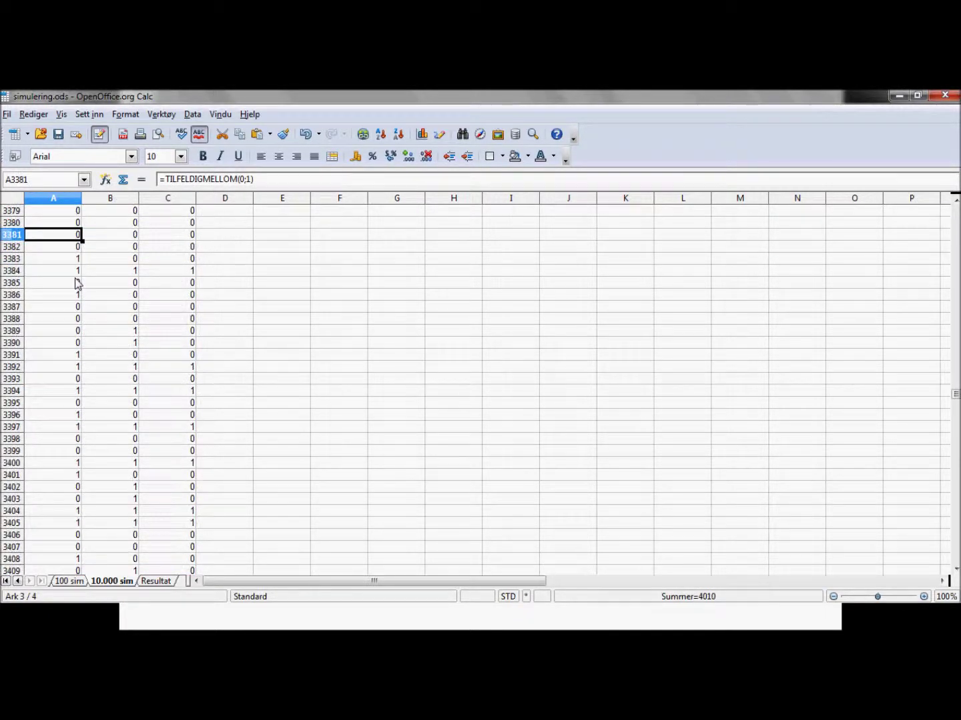
key("Page_Down")
key("Page_Down")
key("Page_Down")
key("Page_Down")
key("Page_Down")
key("Page_Down")
key("Page_Down")
key("Page_Down")
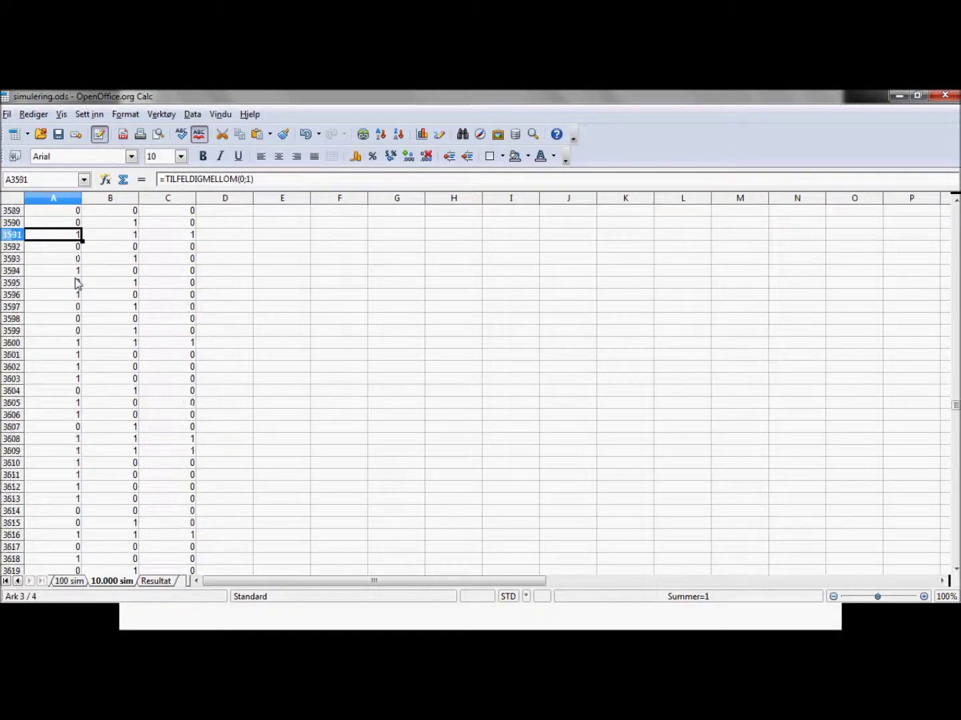
key("Page_Down")
key("Page_Down")
key("Page_Down")
key("Page_Down")
key("Page_Down")
key("Page_Down")
key("Page_Down")
key("Page_Down")
key("Page_Down")
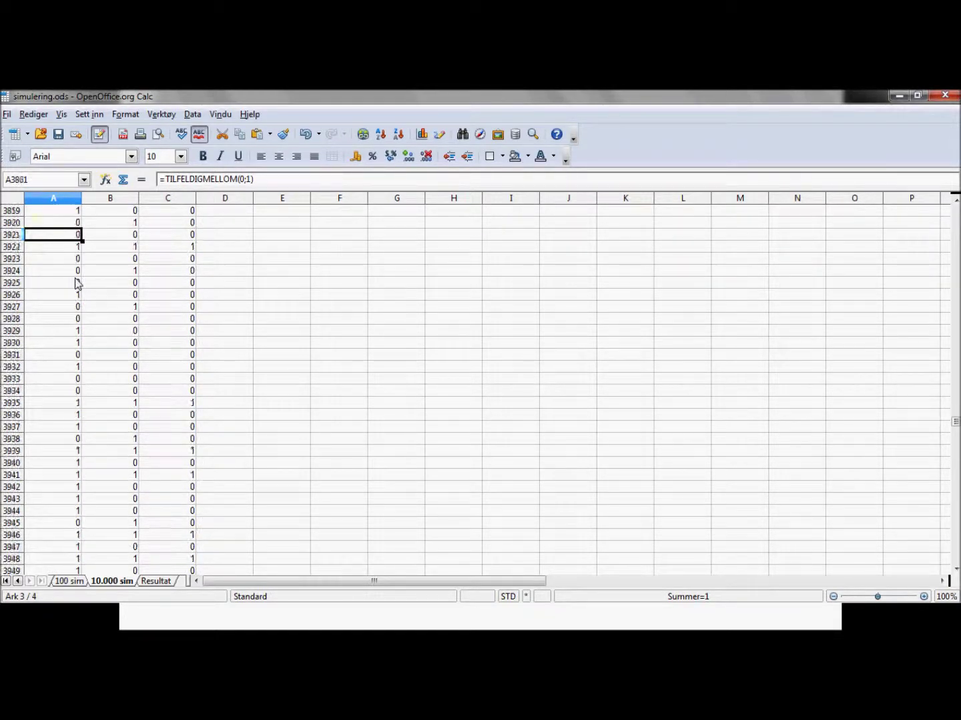
key("Page_Down")
key("Page_Down")
key("Page_Down")
key("Page_Down")
key("Page_Down")
key("Page_Down")
key("Page_Down")
key("Page_Down")
key("Page_Down")
key("Page_Down")
key("Page_Down")
key("Page_Down")
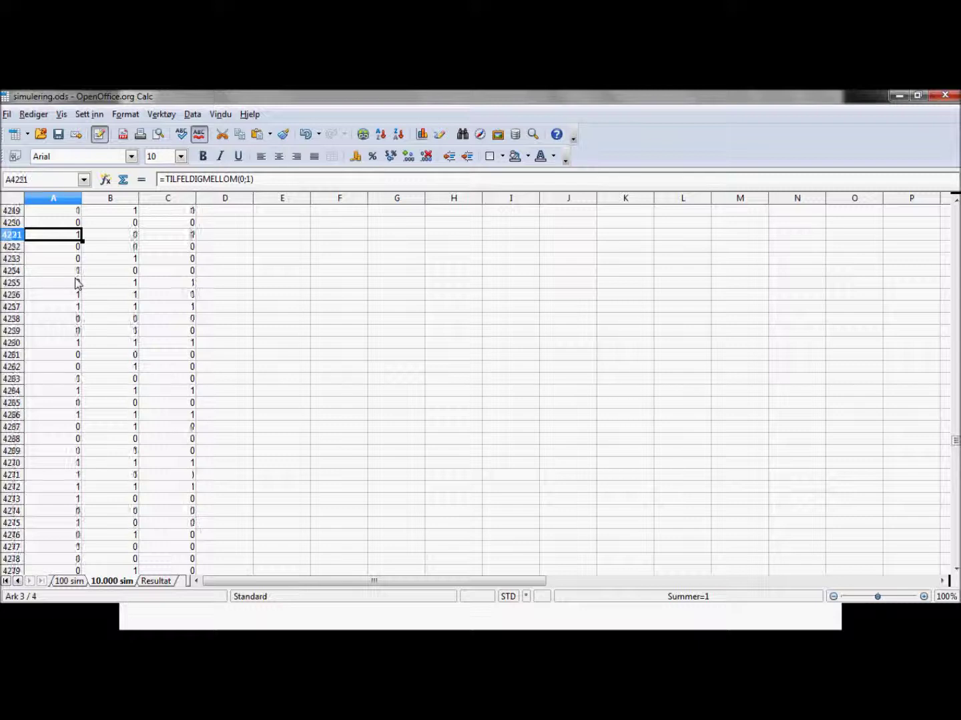
key("Page_Down")
key("Page_Down")
key("Page_Down")
key("Page_Down")
key("Page_Down")
key("Page_Down")
key("Page_Down")
key("Page_Down")
key("Page_Down")
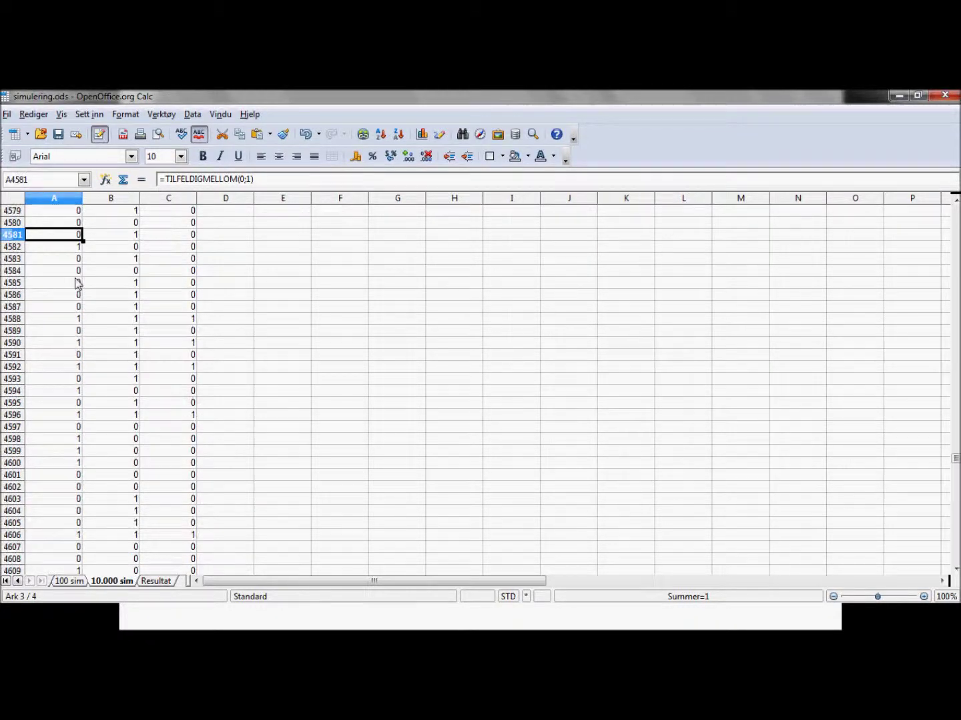
key("Page_Down")
key("Page_Down")
key("Page_Down")
key("Page_Down")
key("Page_Down")
key("Page_Down")
key("Page_Down")
key("Page_Down")
key("Page_Down")
key("Page_Down")
key("Page_Down")
key("Page_Down")
key("Page_Down")
key("Page_Down")
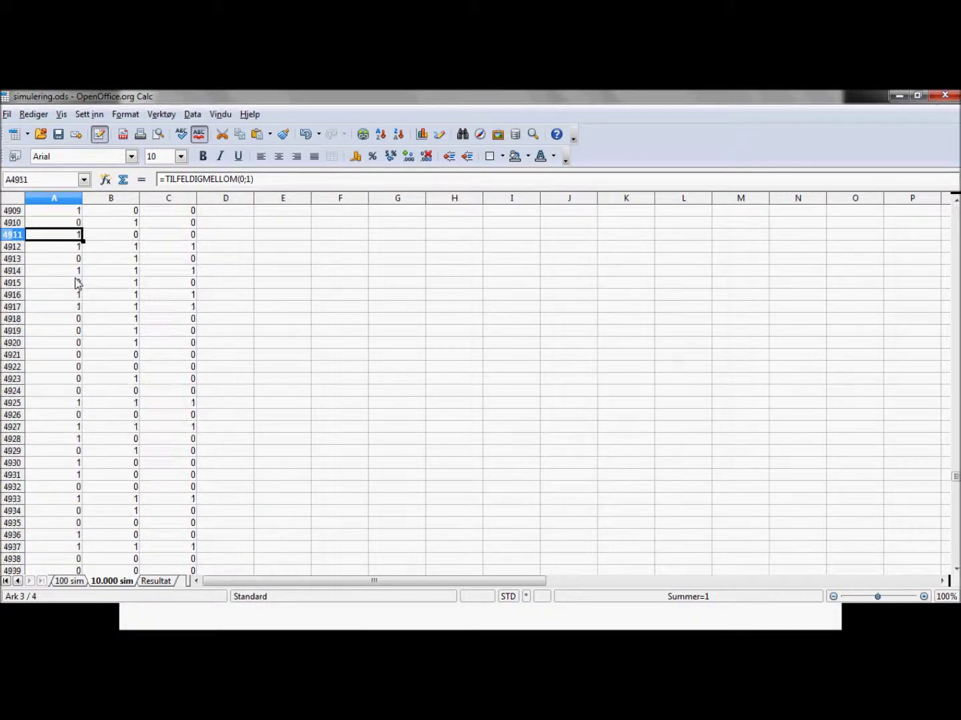
key("Page_Down")
key("Page_Down")
key("Page_Down")
key("Page_Down")
key("Page_Down")
key("Page_Down")
key("Page_Down")
key("Page_Down")
key("Page_Down")
key("Page_Down")
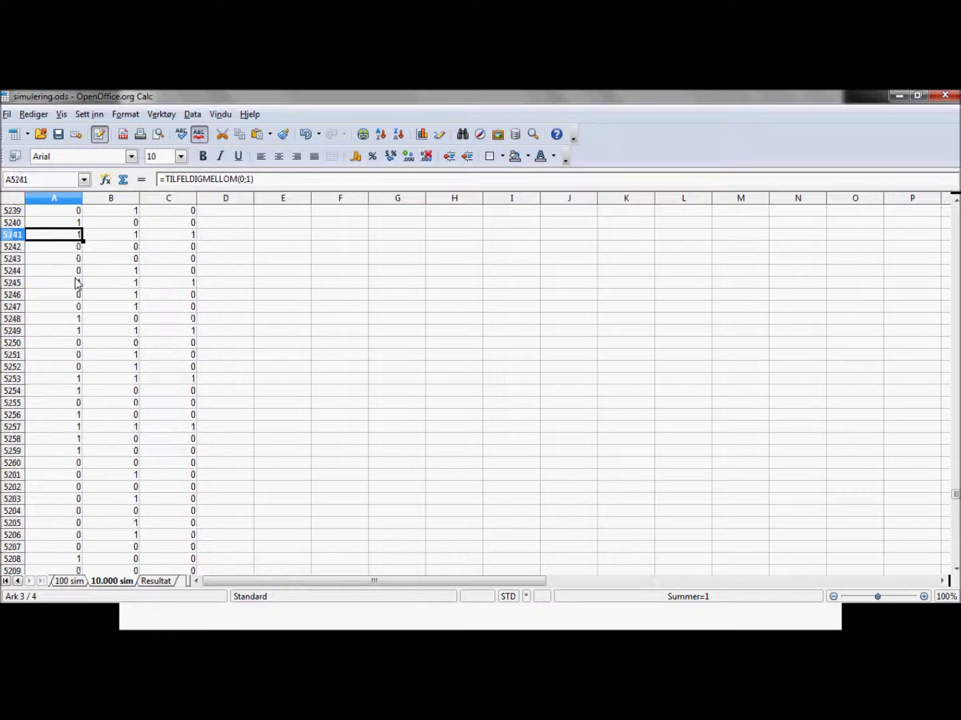
key("Page_Down")
key("Page_Down")
key("Page_Down")
key("Page_Down")
key("Page_Down")
key("Page_Down")
key("Page_Down")
key("Page_Down")
key("Page_Down")
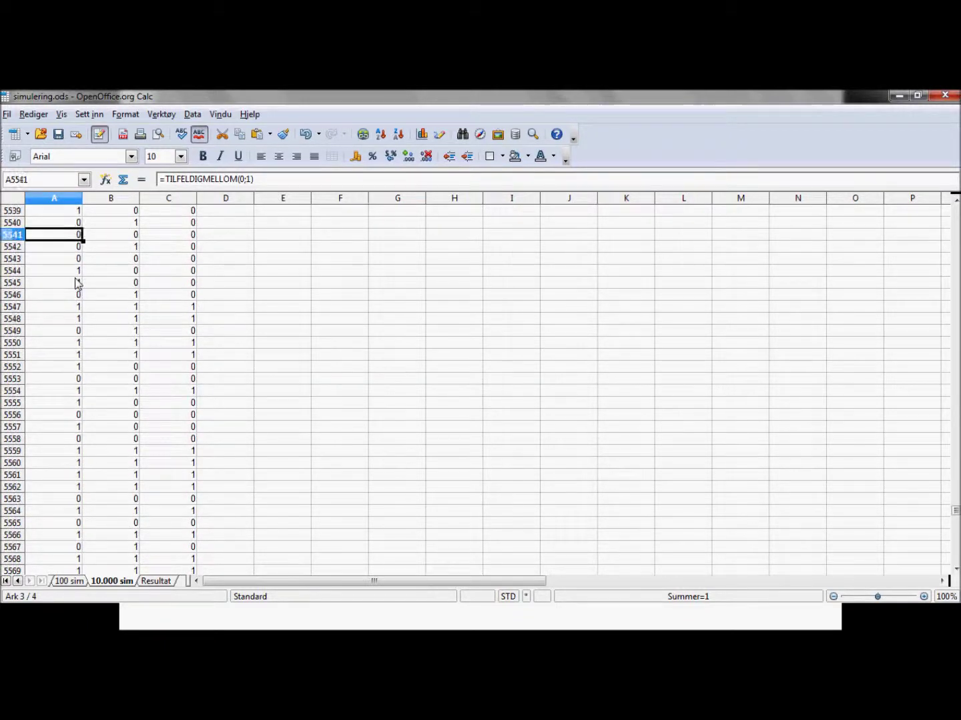
key("Page_Down")
key("Page_Down")
key("Page_Down")
key("Page_Down")
key("Page_Down")
key("Page_Down")
key("Page_Down")
key("Page_Down")
key("Page_Down")
key("Page_Down")
key("Page_Down")
key("Page_Down")
key("Page_Down")
key("Page_Down")
key("Page_Down")
key("Page_Down")
key("Page_Down")
key("Page_Down")
key("Page_Down")
key("Page_Down")
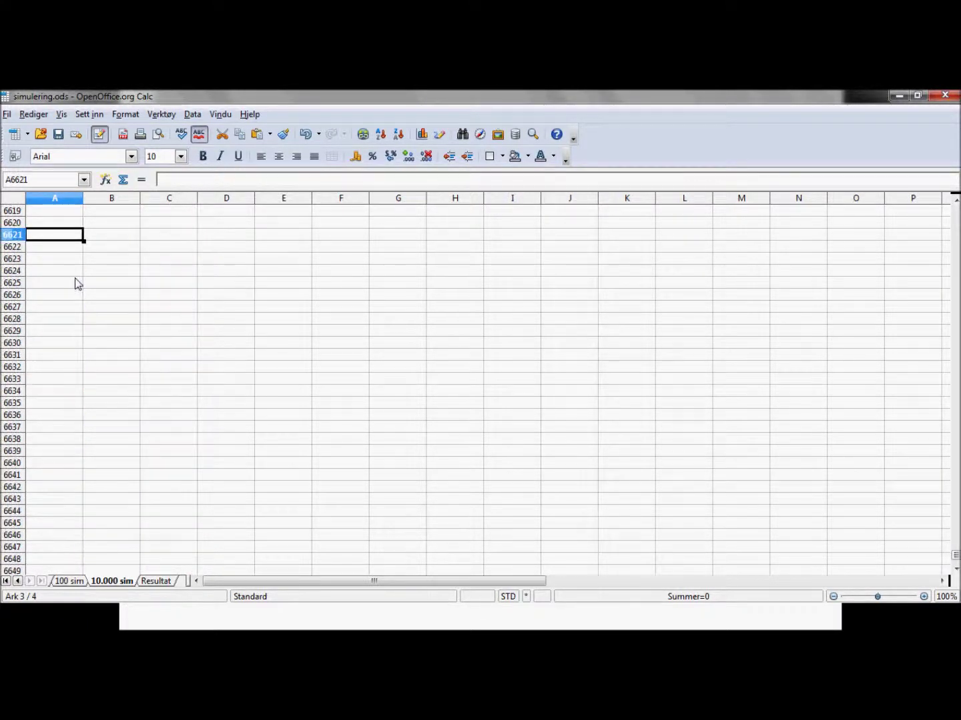
key("Page_Up")
key("Page_Up")
key("Page_Up")
key("Page_Up")
key("Page_Up")
key("Page_Up")
key("Page_Up")
key("Page_Up")
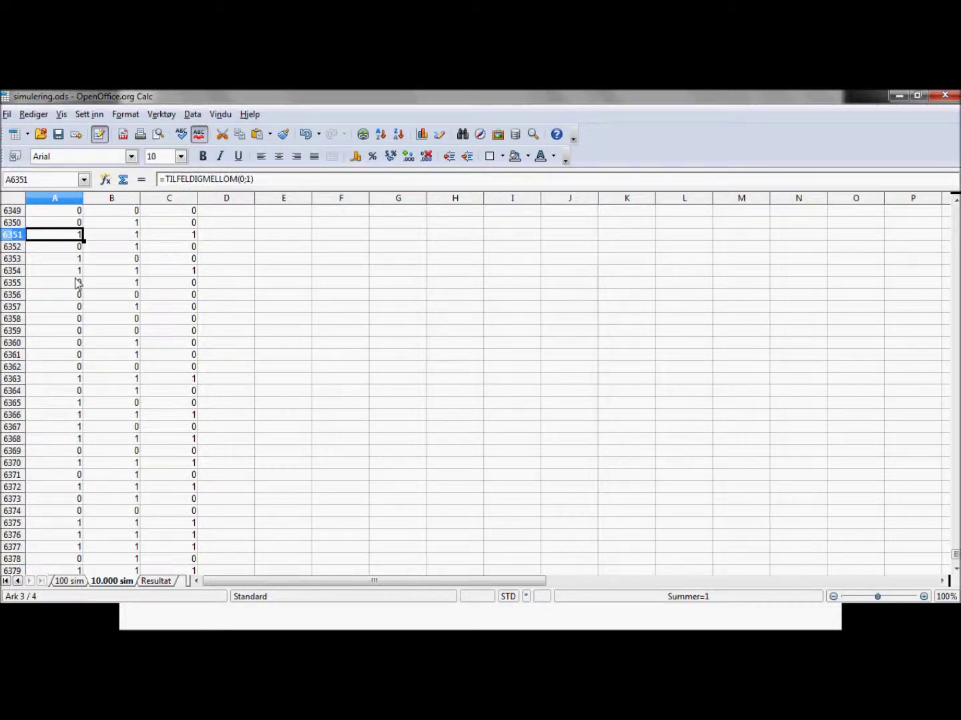
key("Page_Down")
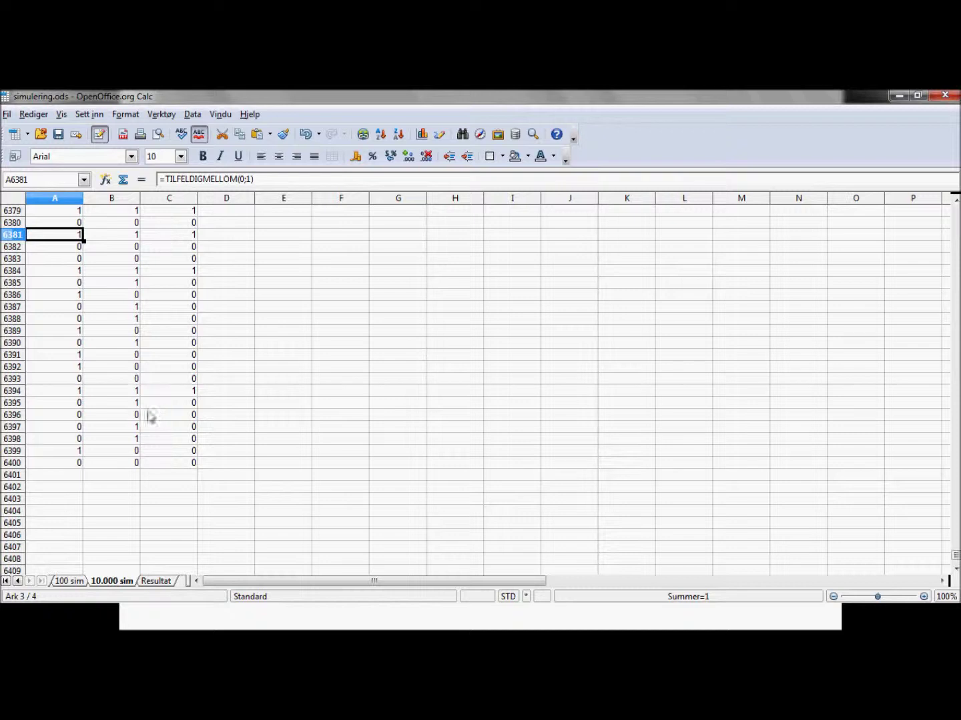
left_click(48, 476)
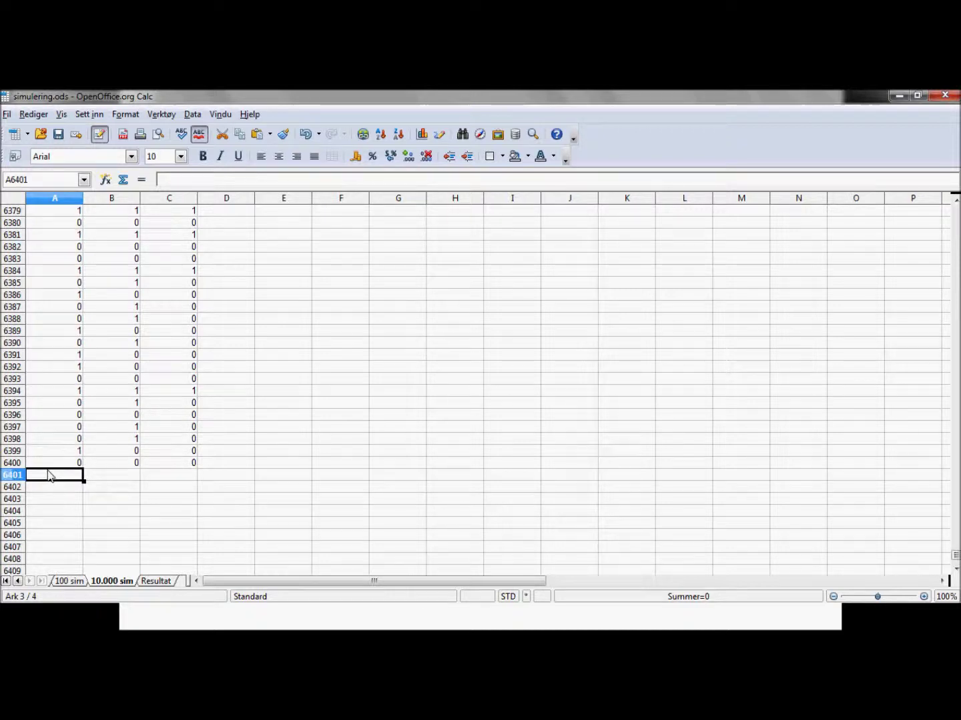
key("ctrl+v")
Locate the end of the simulated data in column A of the 10.000 sim sheet, at row 9600
scroll(82, 457, "down", 3)
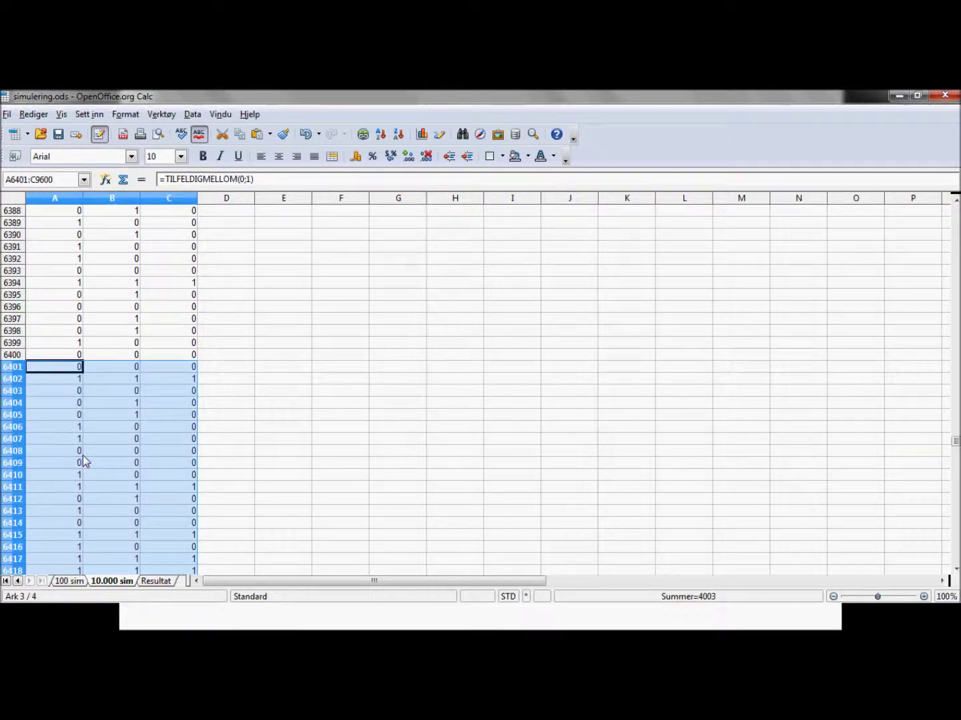
key("Page_Down")
key("Page_Down")
key("Page_Down")
key("Page_Down")
key("Page_Down")
key("Page_Down")
key("Page_Down")
key("Page_Down")
key("Page_Down")
key("Page_Down")
key("Page_Down")
key("Page_Down")
key("Page_Down")
key("Page_Down")
key("Page_Down")
key("Page_Down")
key("Page_Down")
key("Page_Down")
key("Page_Down")
key("Page_Down")
key("Page_Down")
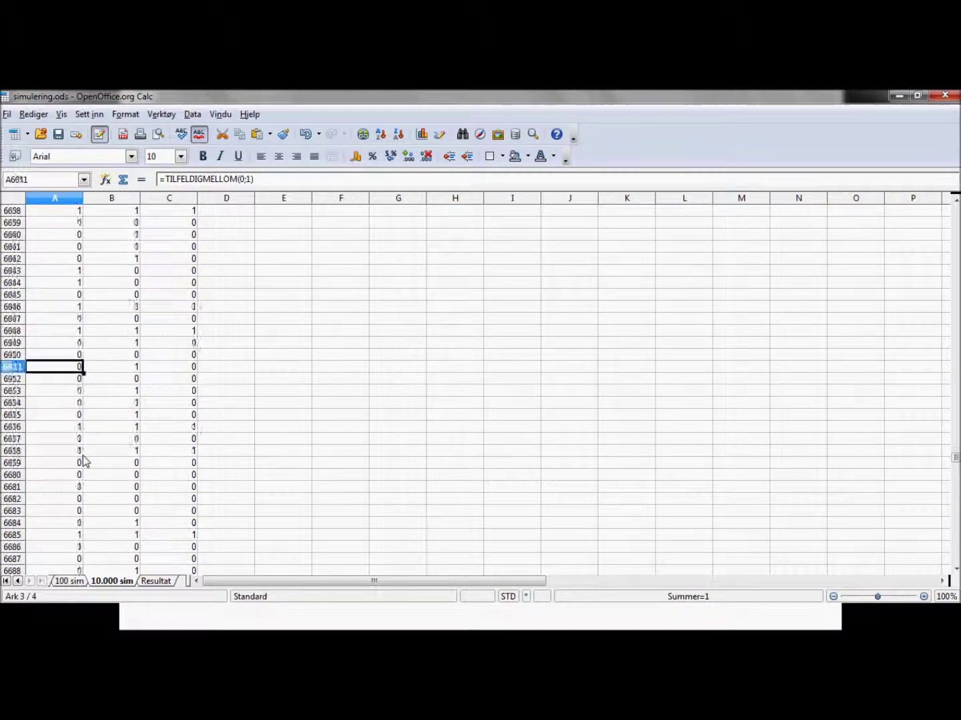
key("Page_Down")
key("Page_Down")
key("Page_Down")
key("Page_Down")
key("Page_Down")
key("Page_Down")
key("Page_Down")
key("Page_Down")
key("Page_Down")
key("Page_Down")
key("Page_Down")
key("Page_Down")
key("Page_Down")
key("Page_Down")
key("Page_Down")
key("Page_Down")
key("Page_Down")
key("Page_Down")
key("Page_Down")
key("Page_Down")
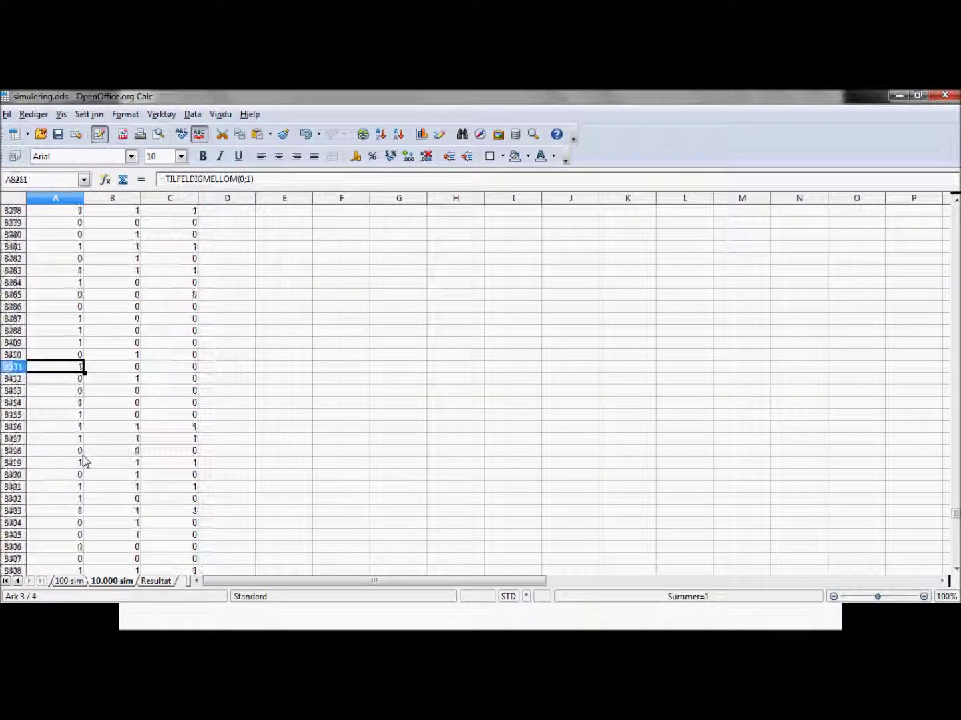
key("Page_Down")
key("Page_Down")
key("Page_Down")
key("Page_Down")
key("Page_Down")
key("Page_Down")
key("Page_Down")
key("Page_Down")
key("Page_Down")
key("Page_Down")
key("Page_Down")
key("Page_Down")
key("Page_Down")
key("Page_Down")
key("Page_Down")
key("Page_Down")
key("Page_Down")
key("Page_Down")
key("Page_Down")
key("Page_Down")
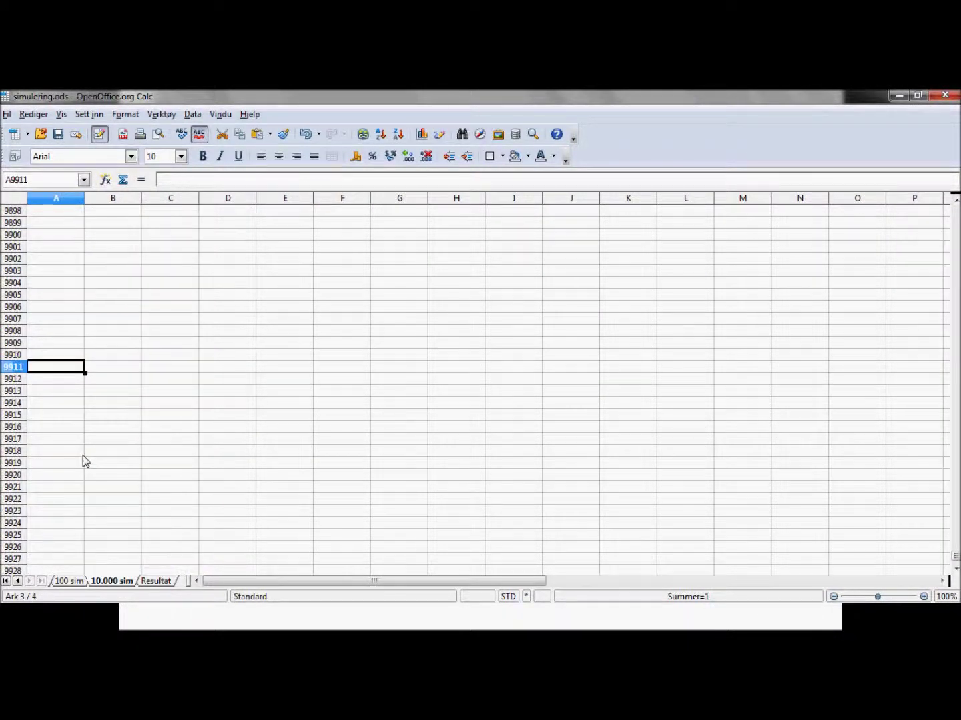
key("Page_Up")
key("Page_Up")
key("Page_Up")
key("Page_Up")
key("Page_Up")
key("Page_Up")
key("Page_Up")
key("Page_Up")
key("Page_Up")
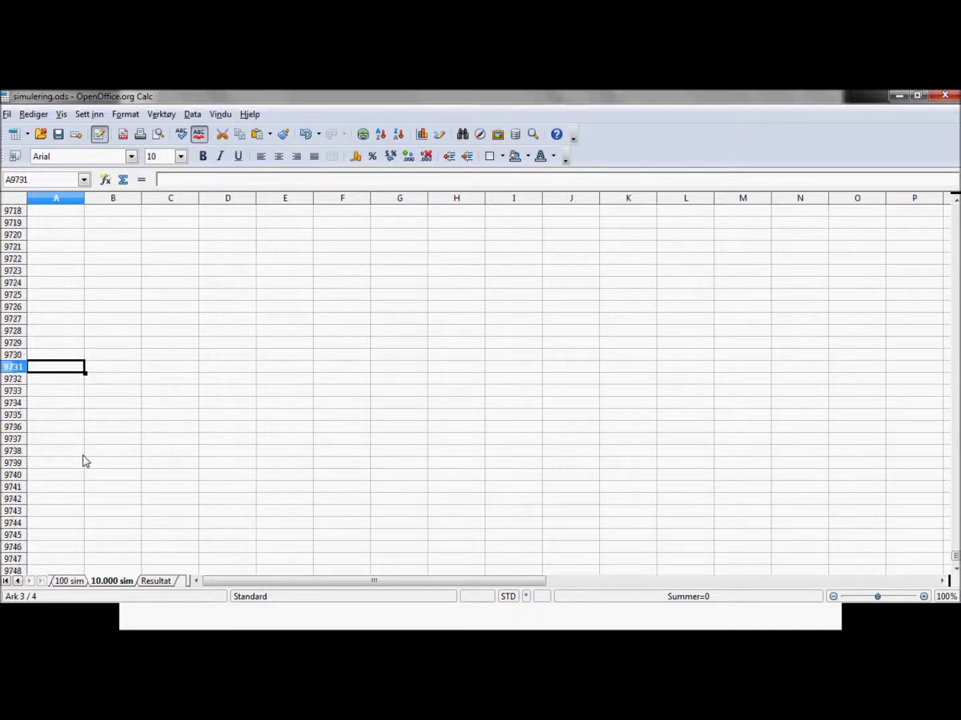
key("Page_Up")
key("Page_Up")
key("Page_Up")
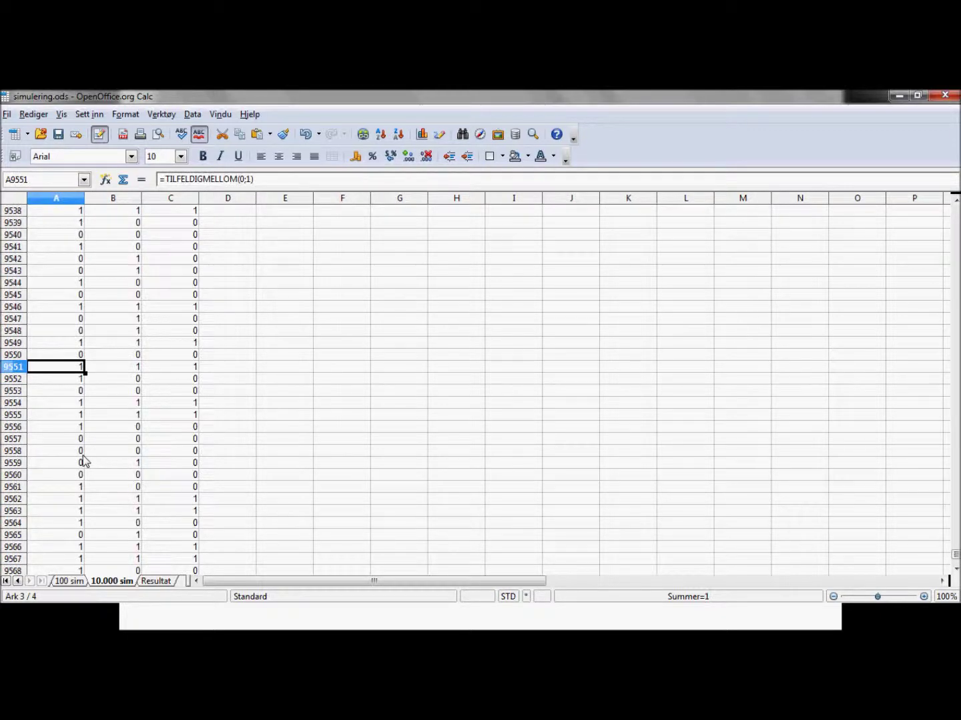
key("Page_Down")
key("Page_Down")
key("Page_Down")
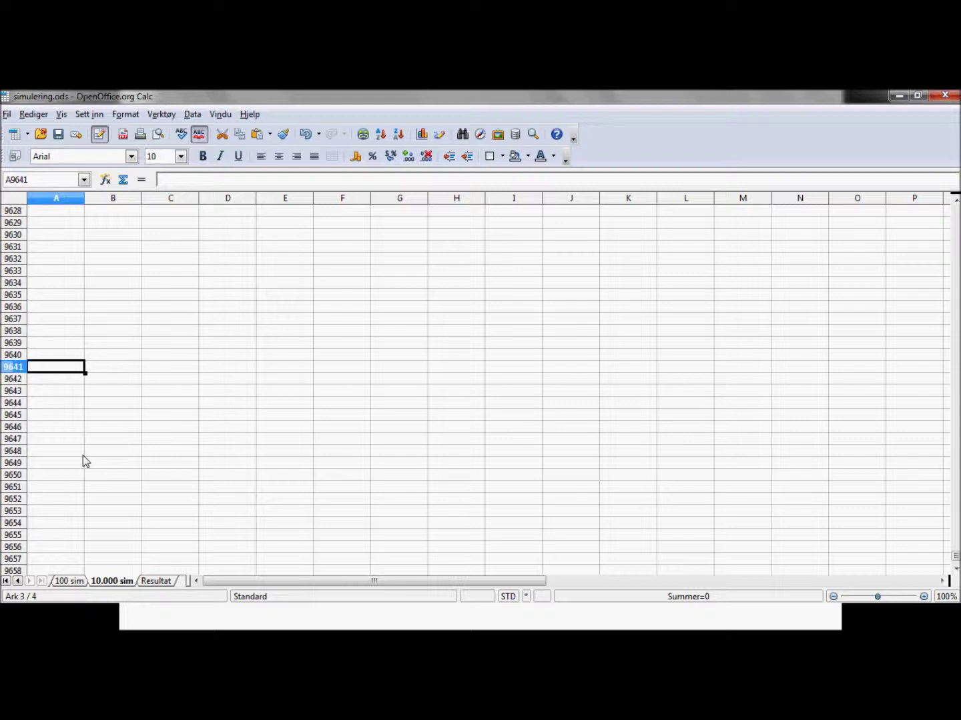
key("Up")
key("Up")
key("Up")
key("Up")
key("Up")
key("Up")
key("Up")
key("Up")
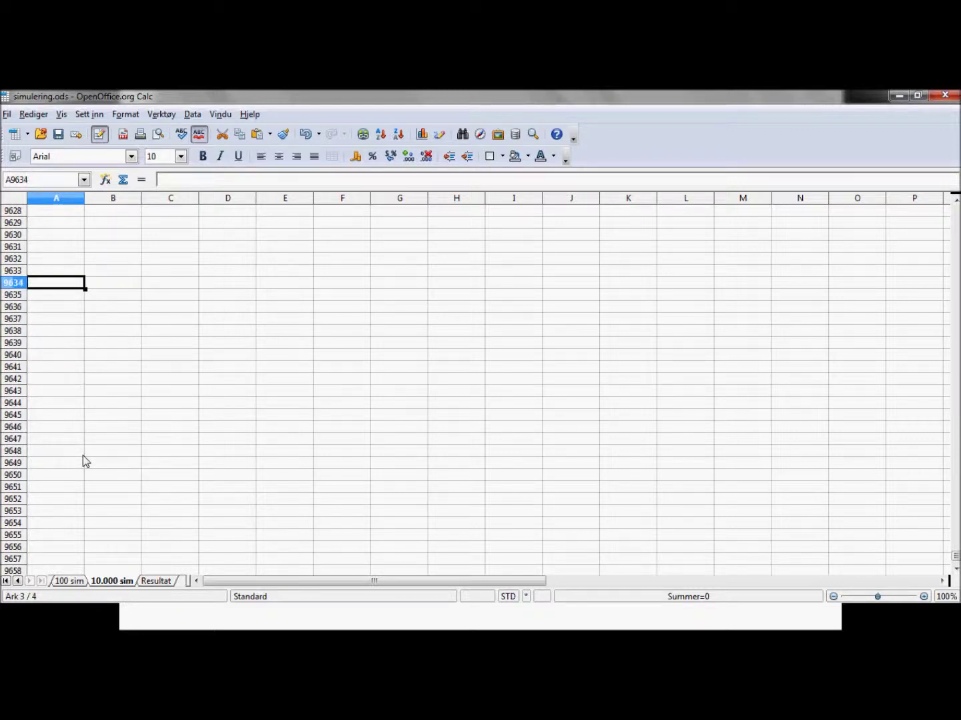
key("Up")
key("Up")
key("Up")
key("Up")
key("Up")
key("Up")
key("Up")
key("Up")
key("Up")
key("Up")
key("Up")
key("Up")
key("Up")
key("Up")
key("Up")
key("Up")
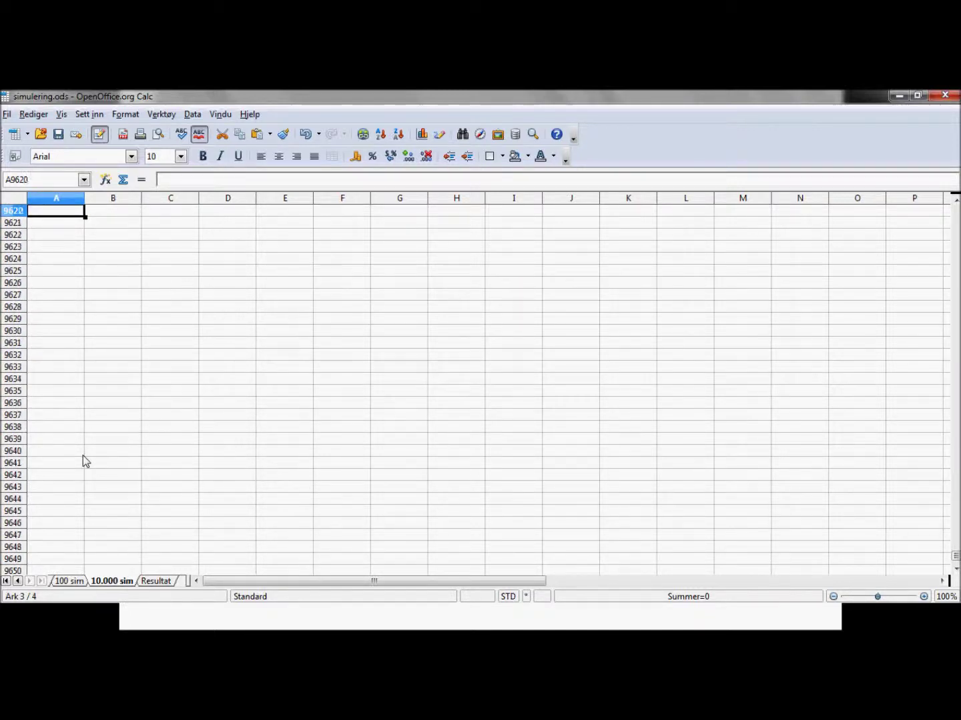
key("Up")
key("Up")
key("Up")
key("Up")
key("Up")
key("Up")
key("Up")
key("Up")
key("Up")
key("Up")
key("Up")
key("Up")
key("Up")
key("Up")
key("Up")
key("Up")
key("Up")
key("Up")
key("Up")
key("Up")
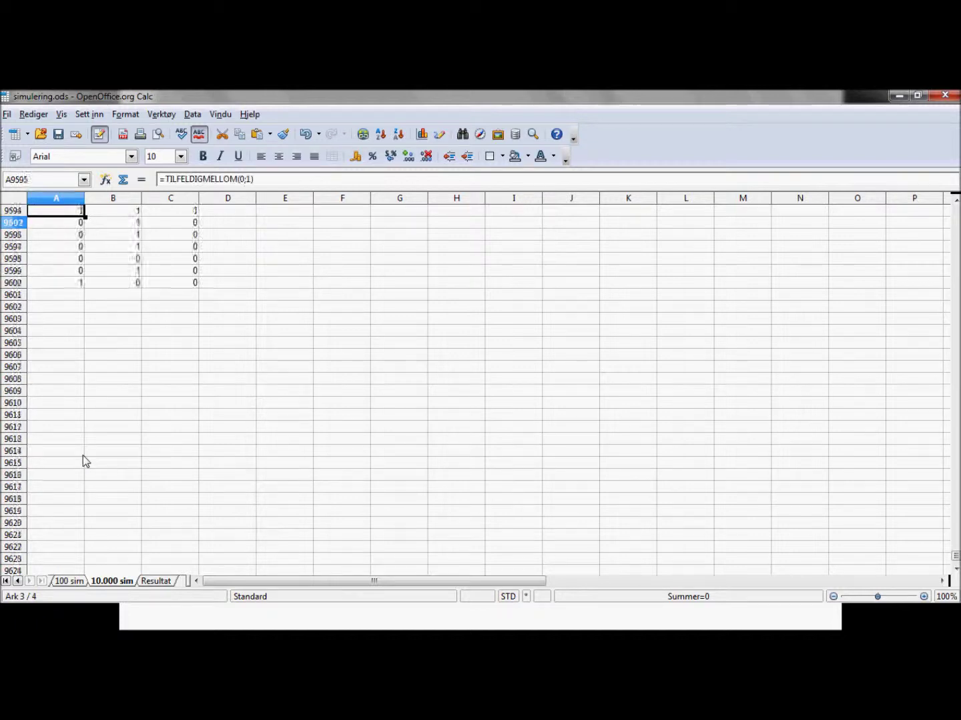
key("Down")
key("Down")
key("Down")
key("Down")
key("Down")
key("Down")
key("Down")
key("Down")
key("Down")
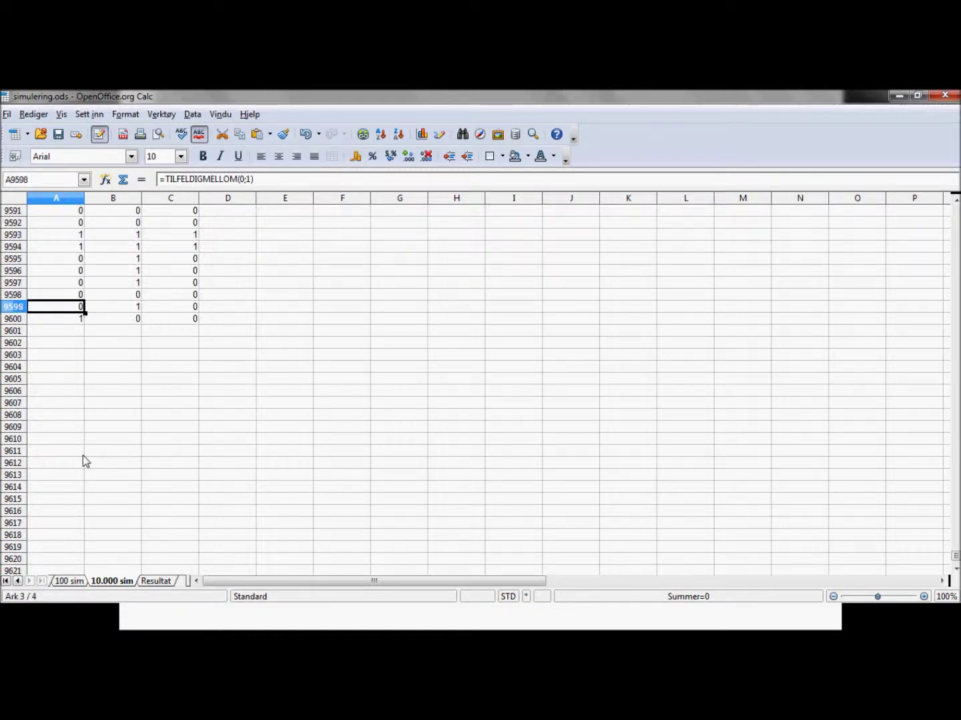
Copy the block A9201:C9600 of the 10.000 sim sheet into the rows below it, filling A9601:C10000
key("Right")
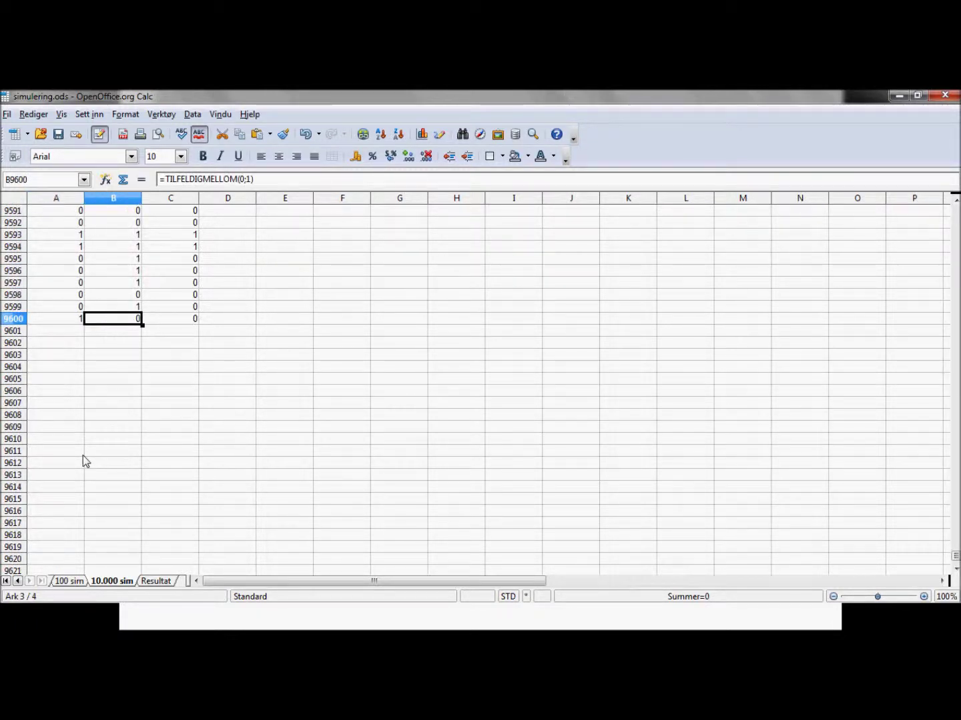
key("Right")
key("Right")
key("Left")
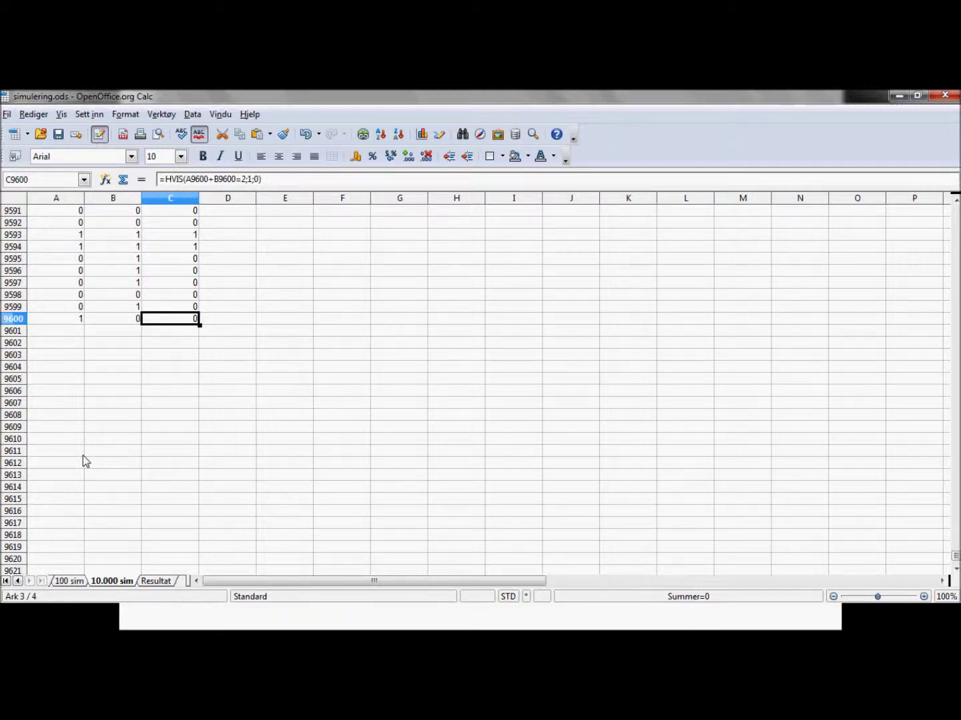
key("shift+Left")
key("shift+Left")
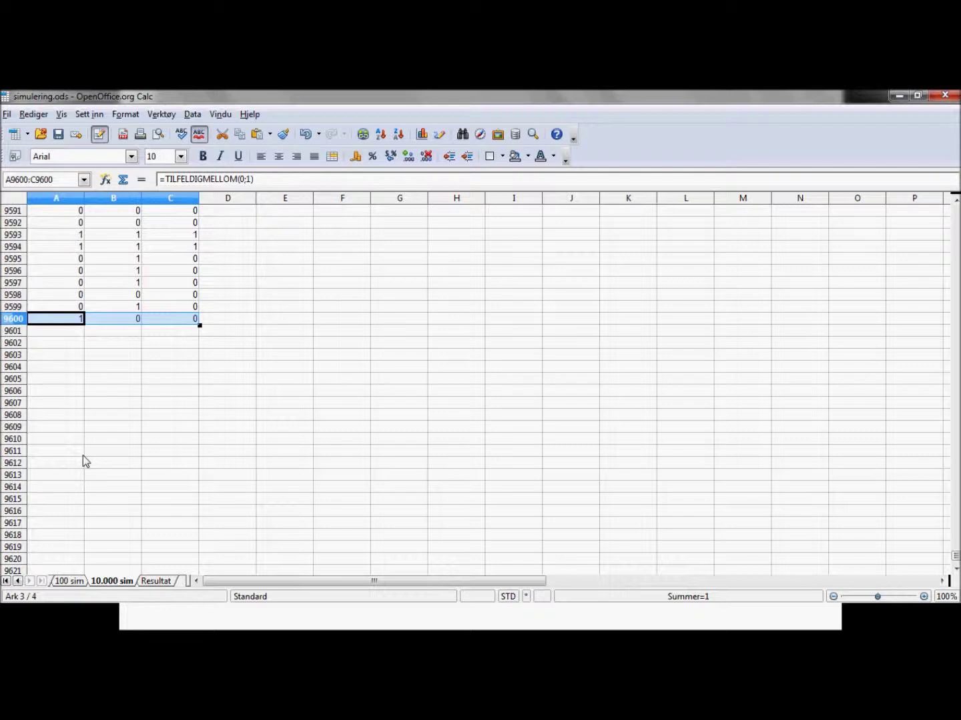
key("shift+Page_Up")
key("shift+Page_Up")
key("shift+Page_Up")
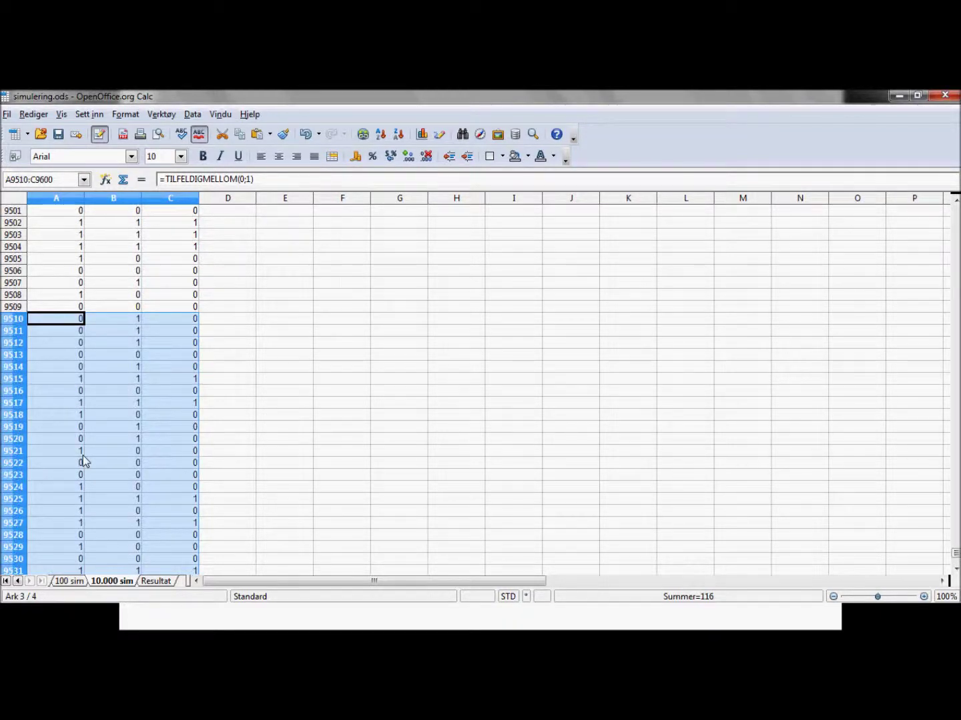
key("shift+Page_Up")
key("shift+Page_Up")
key("shift+Page_Up")
key("shift+Page_Up")
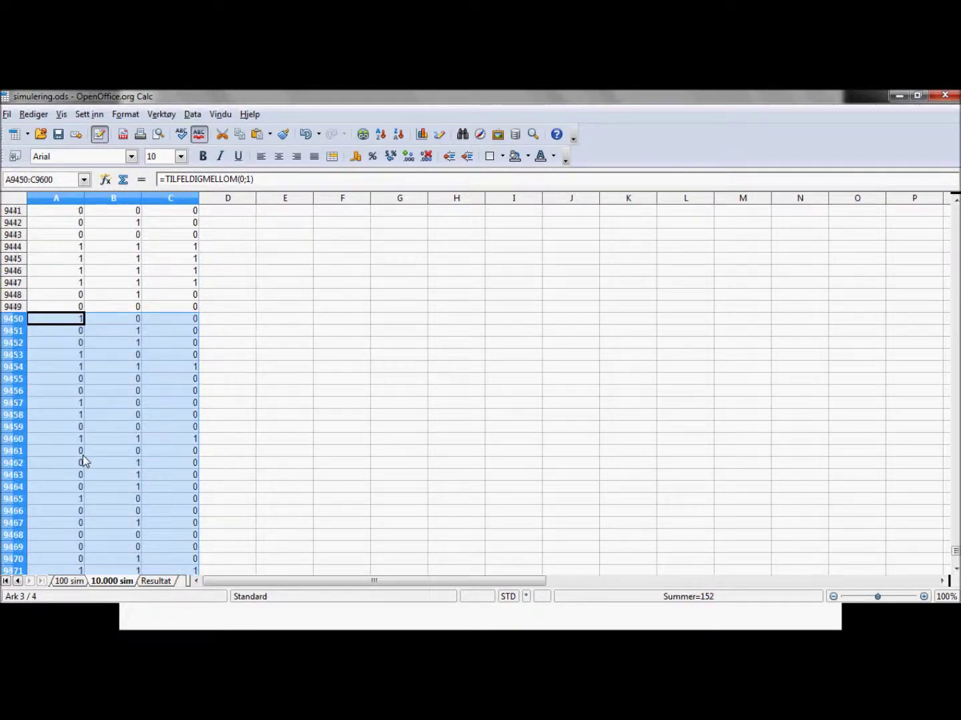
key("shift+Page_Up")
key("shift+Page_Up")
key("shift+Page_Up")
key("shift+Page_Up")
key("shift+Page_Up")
key("shift+Page_Up")
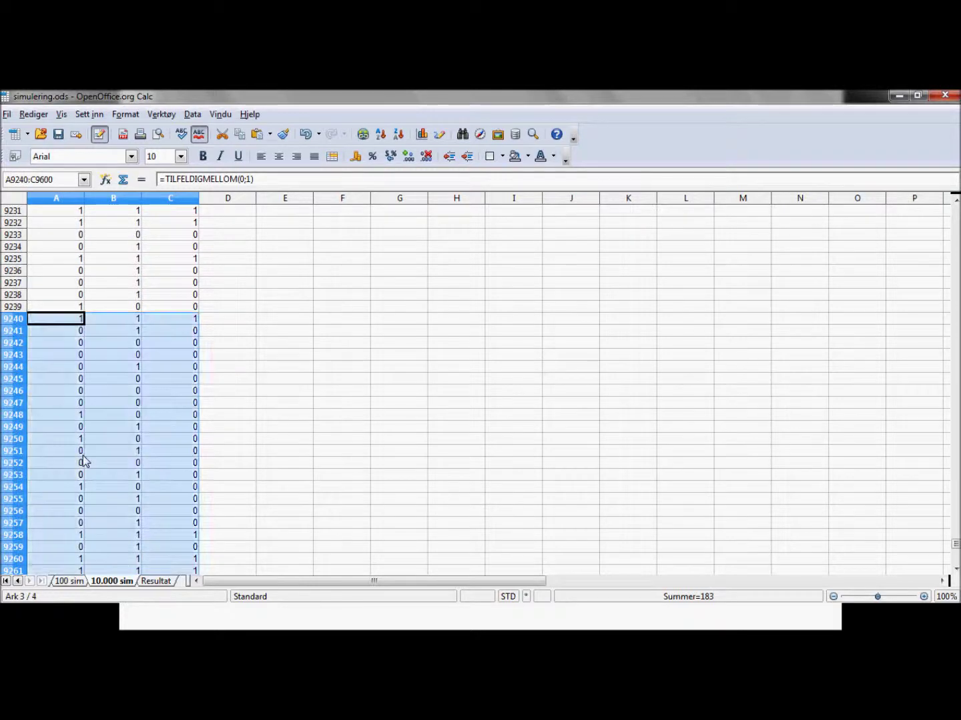
key("shift+Up")
key("shift+Up")
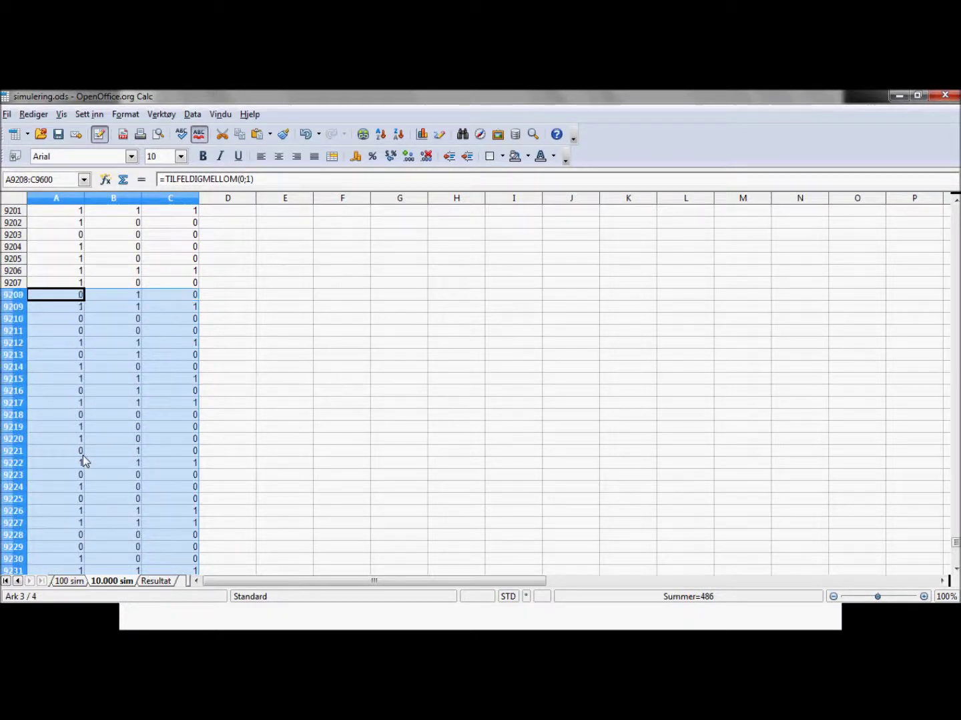
key("shift+Up")
key("shift+Up")
key("shift+Up")
key("shift+Up")
key("shift+Up")
key("shift+Up")
key("shift+Up")
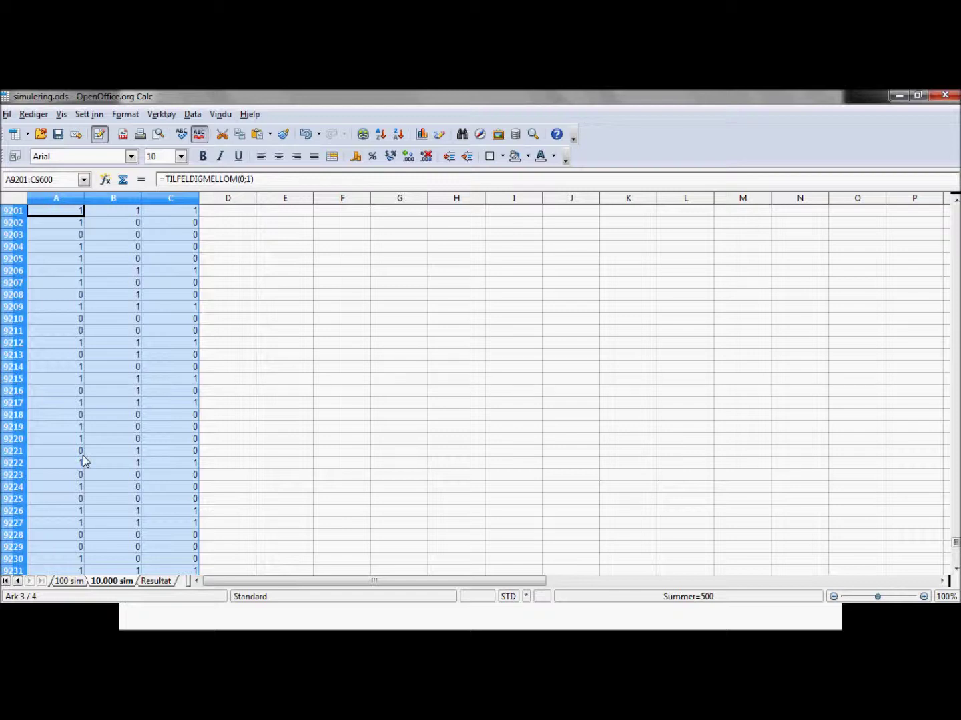
scroll(77, 463, "down", 20)
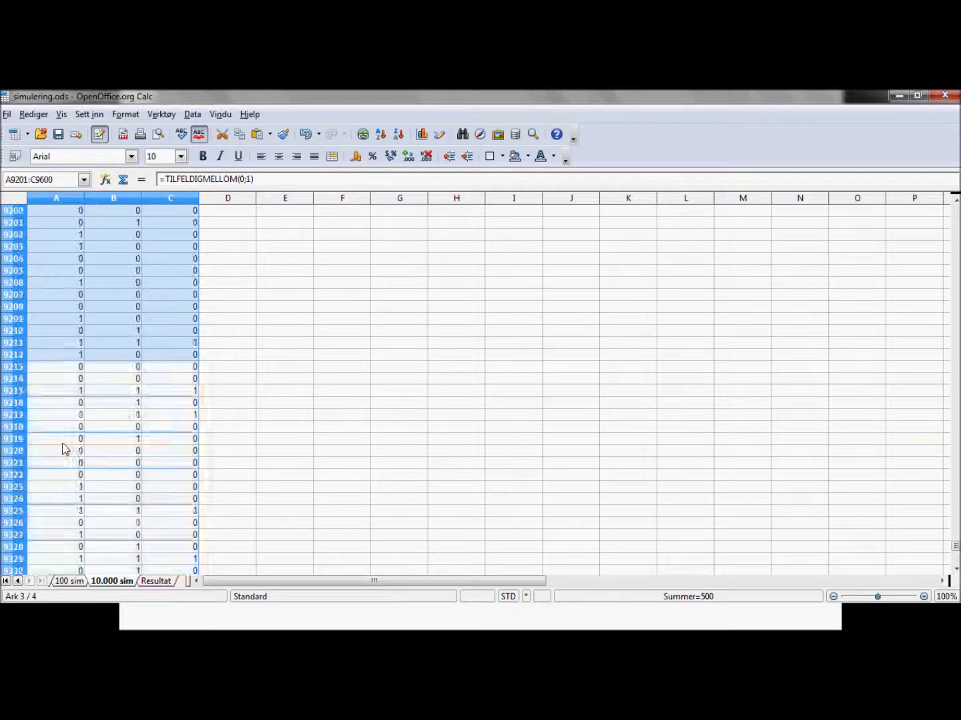
scroll(62, 442, "down", 20)
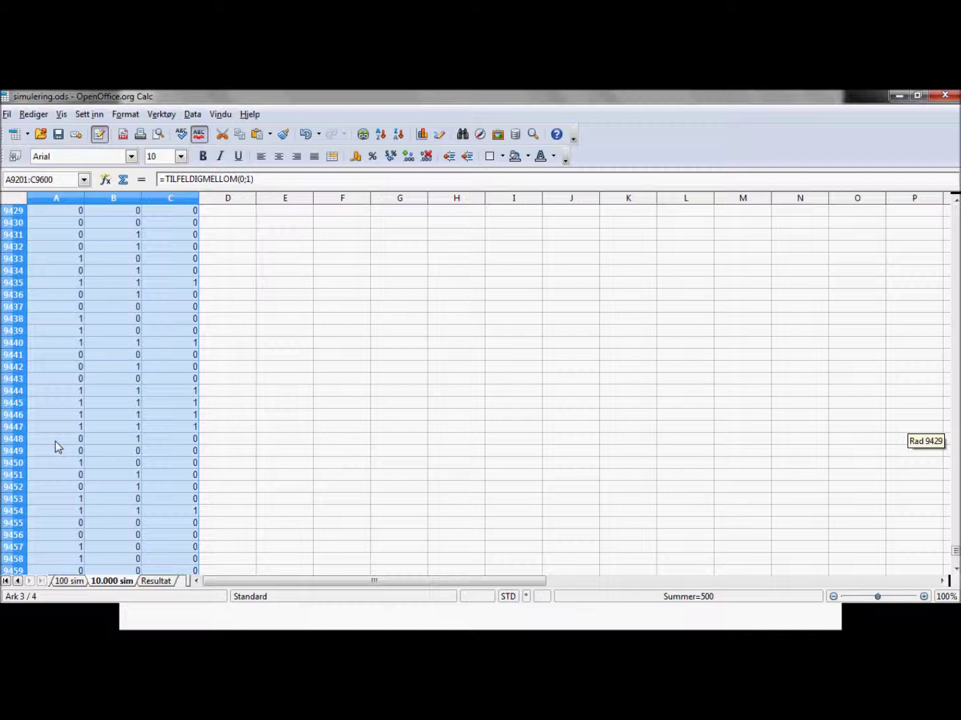
scroll(49, 439, "down", 20)
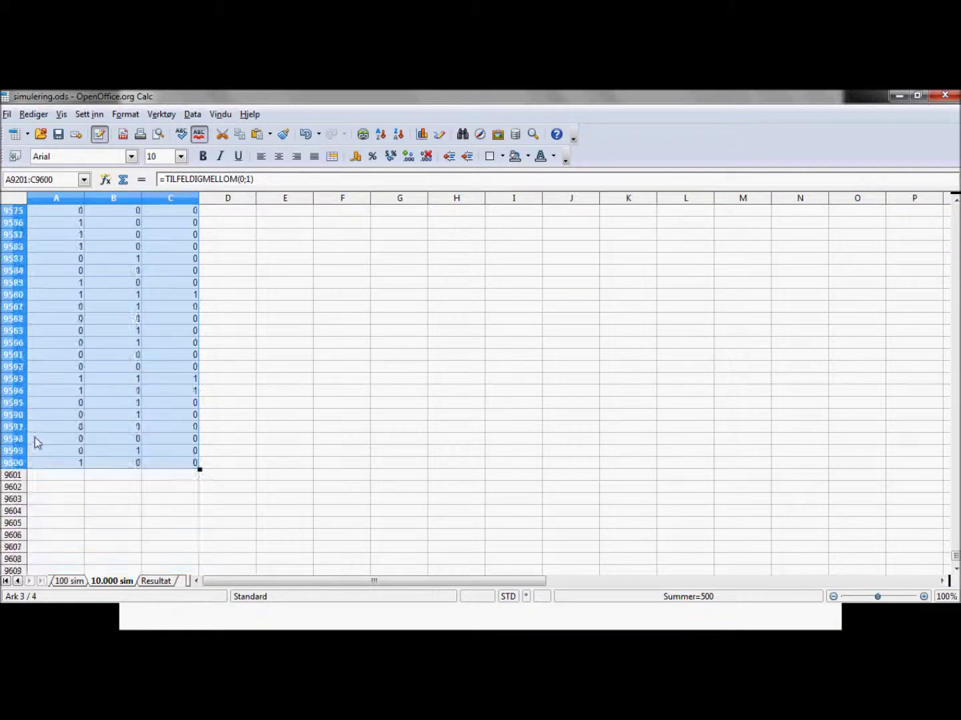
left_click(38, 260)
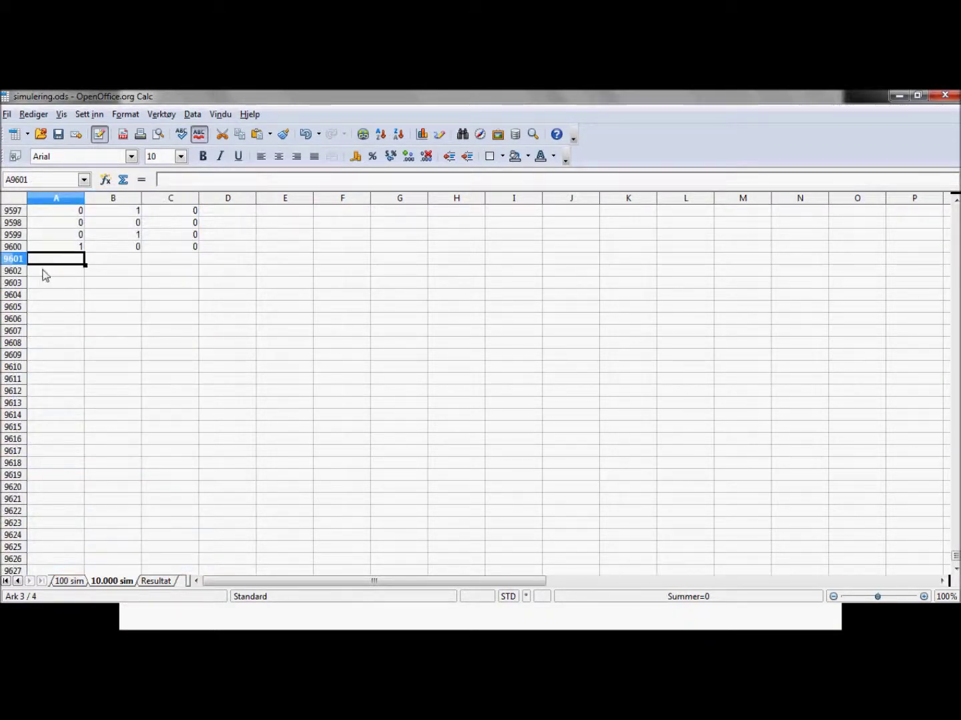
key("ctrl+v")
Sum column C below row 10000 of the 10.000 sim sheet with =SUMMER(C1:C10000) in cell C10001
scroll(40, 286, "down", 20)
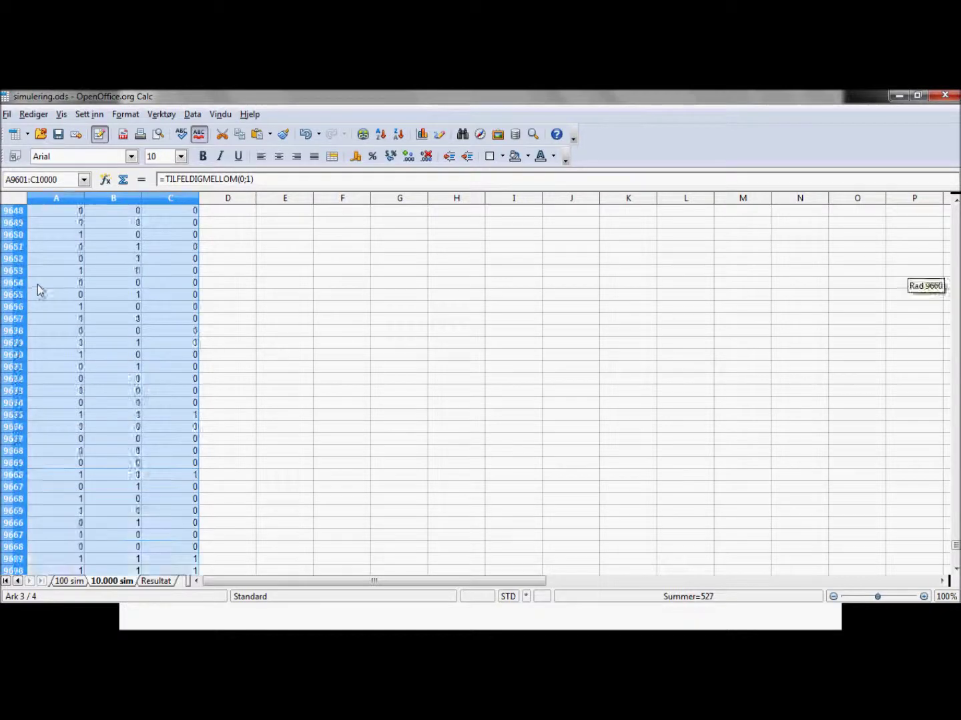
scroll(42, 296, "down", 20)
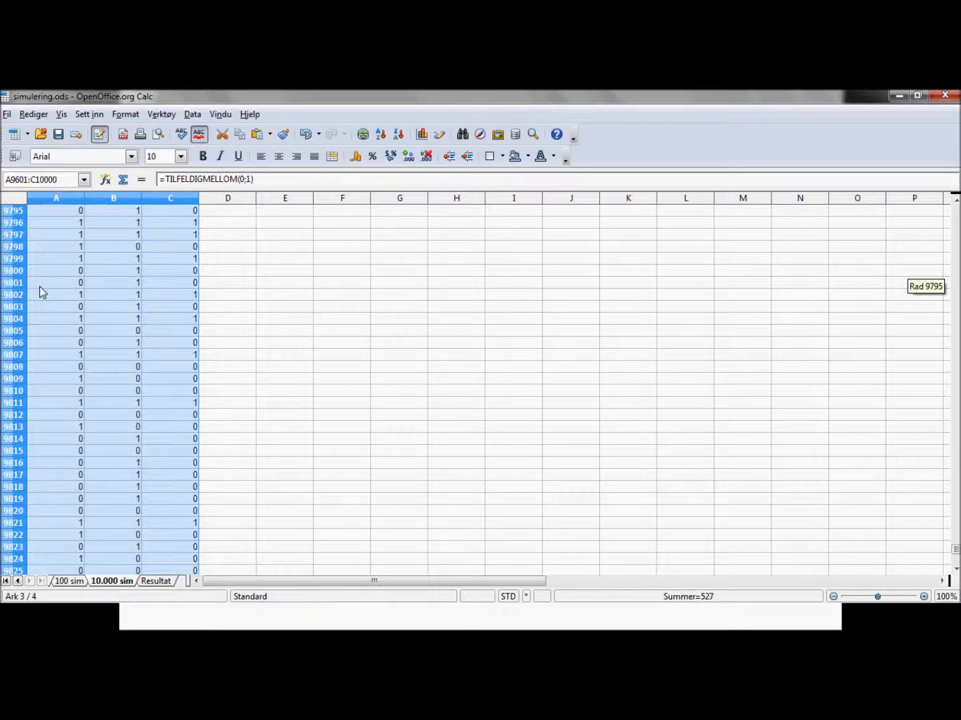
scroll(40, 295, "down", 20)
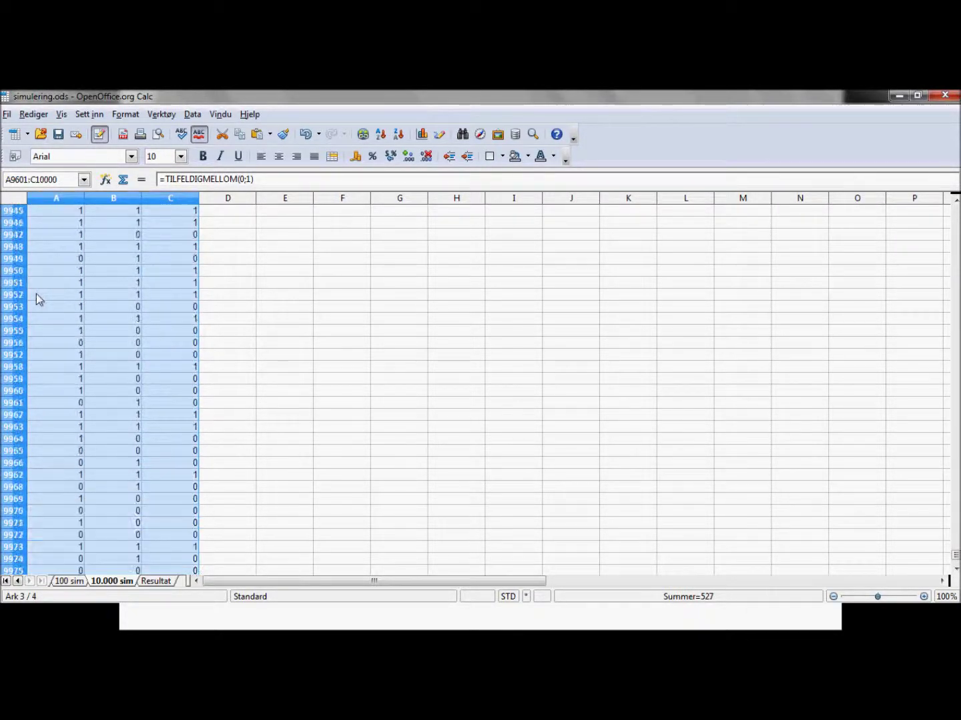
scroll(35, 295, "down", 13)
scroll(34, 294, "up", 3)
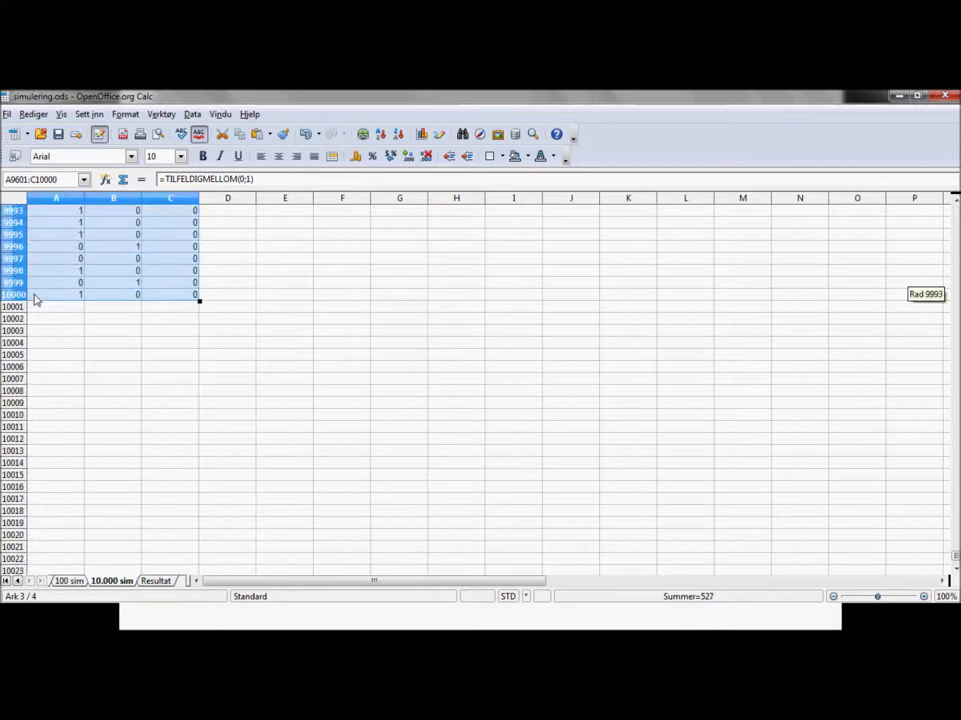
left_click(191, 312)
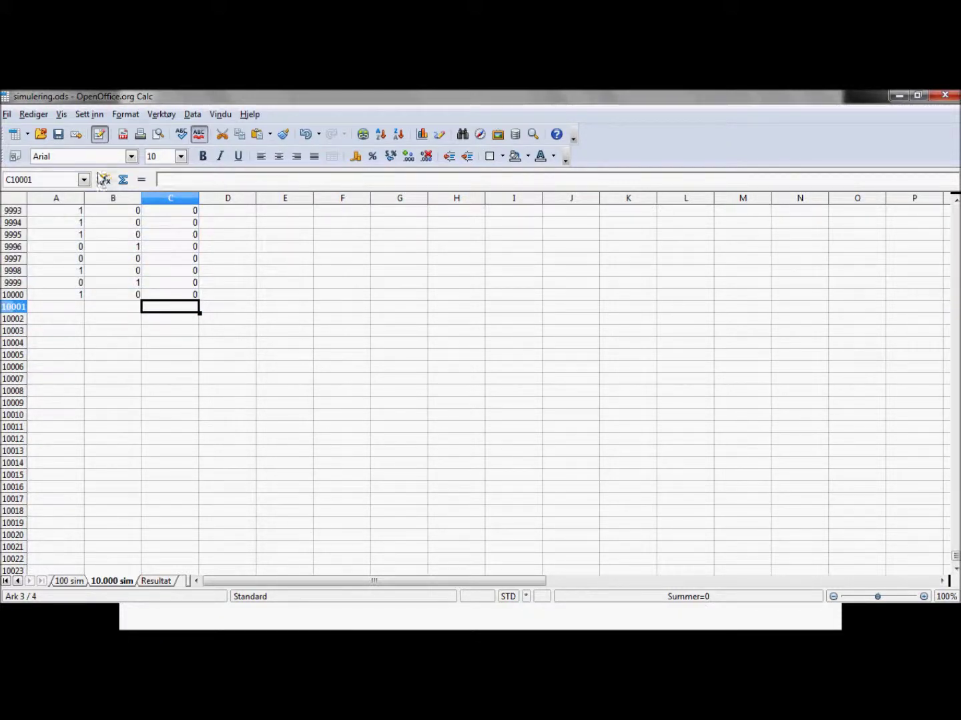
left_click(122, 180)
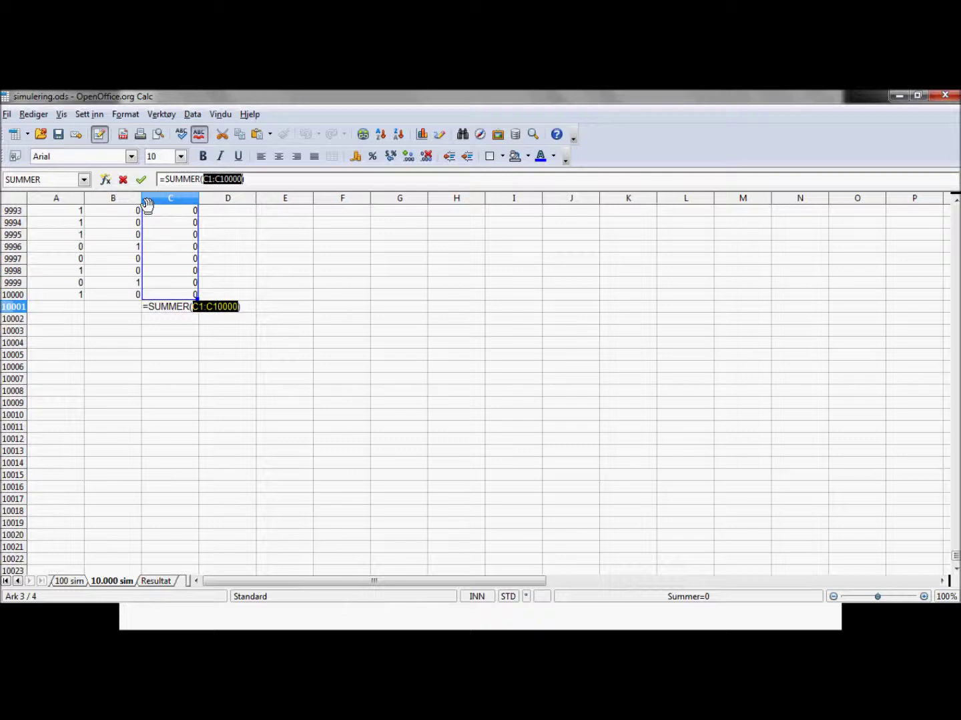
key("Return")
left_click(179, 309)
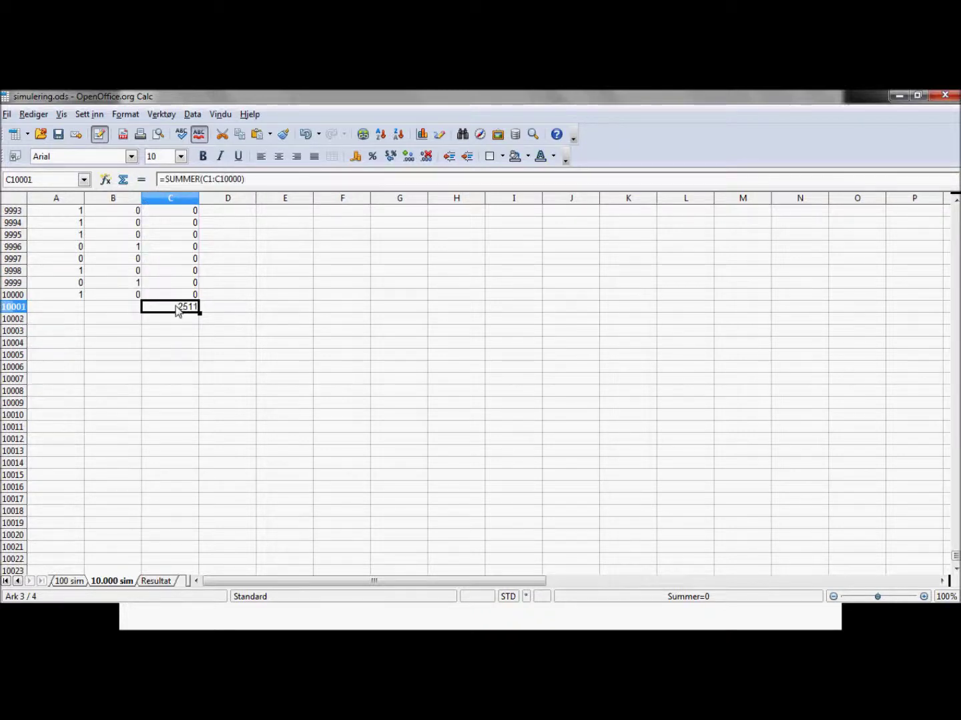
Enter 0,251 as the simulated P(G,G) for 10 000 trials in cell B4 of the Resultat sheet
left_click(153, 582)
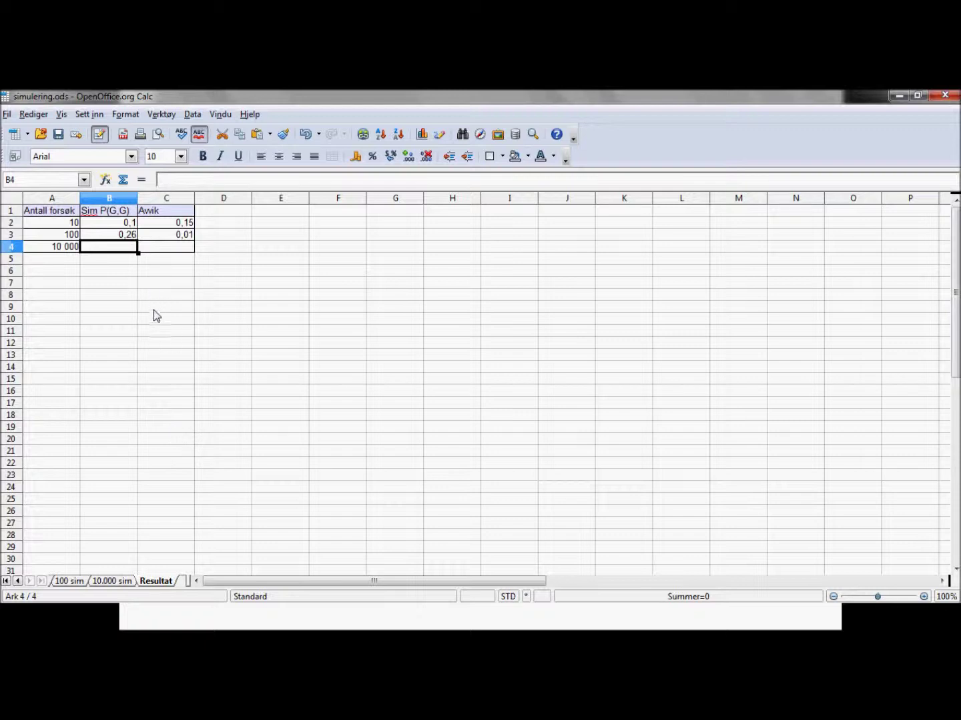
type("0,25")
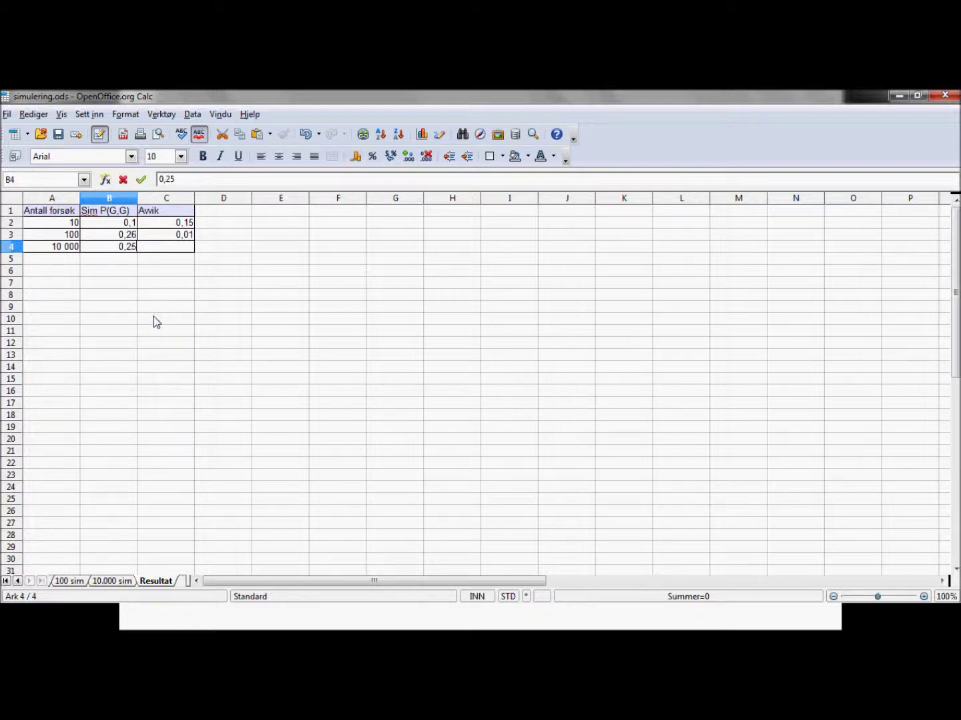
key("Tab")
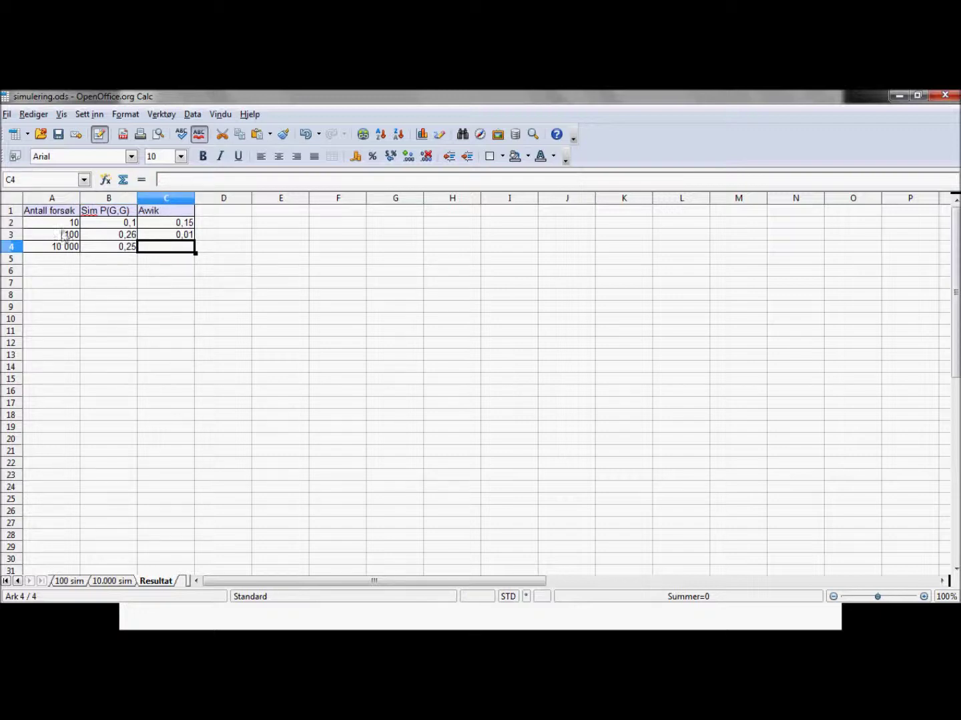
left_click(124, 247)
left_click(192, 180)
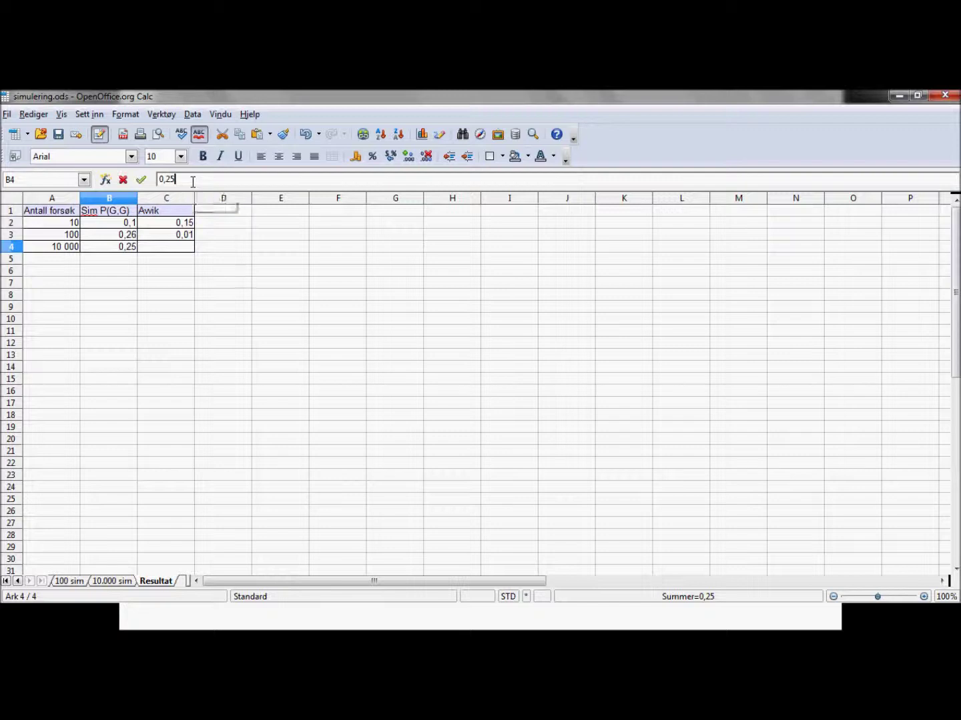
key("Return")
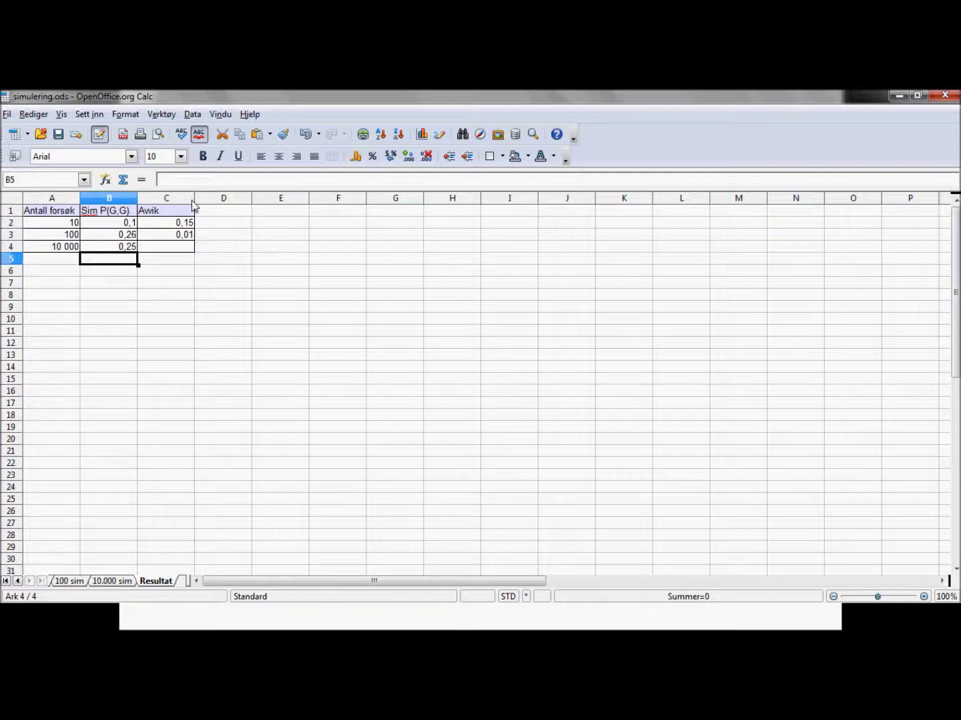
Enter 0,001 as the deviation for 10 000 trials in cell C4
left_click(191, 249)
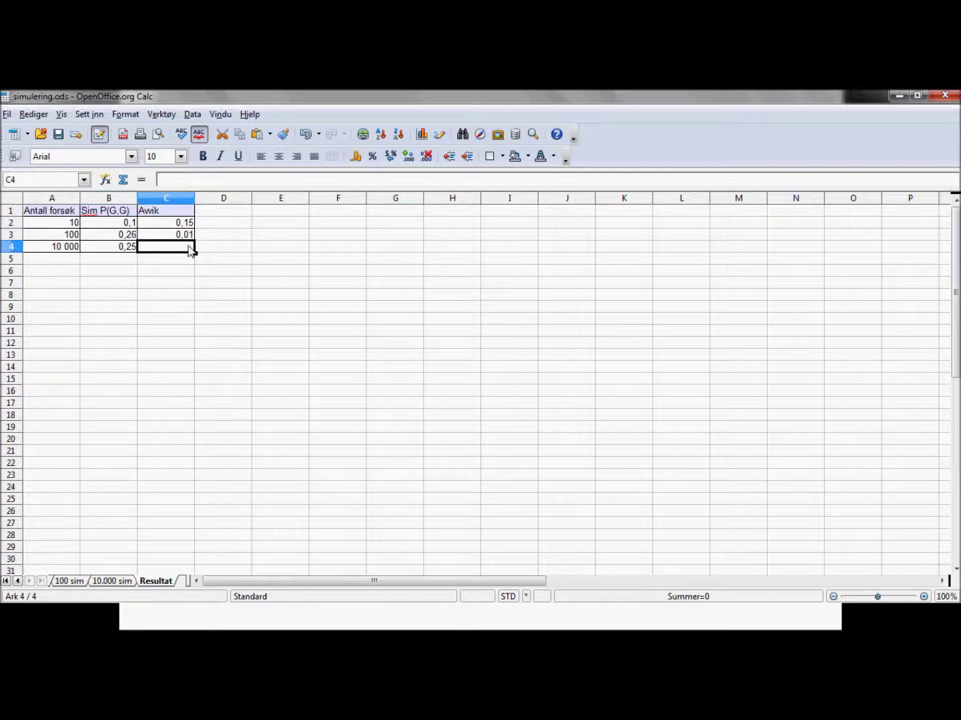
type("0,001")
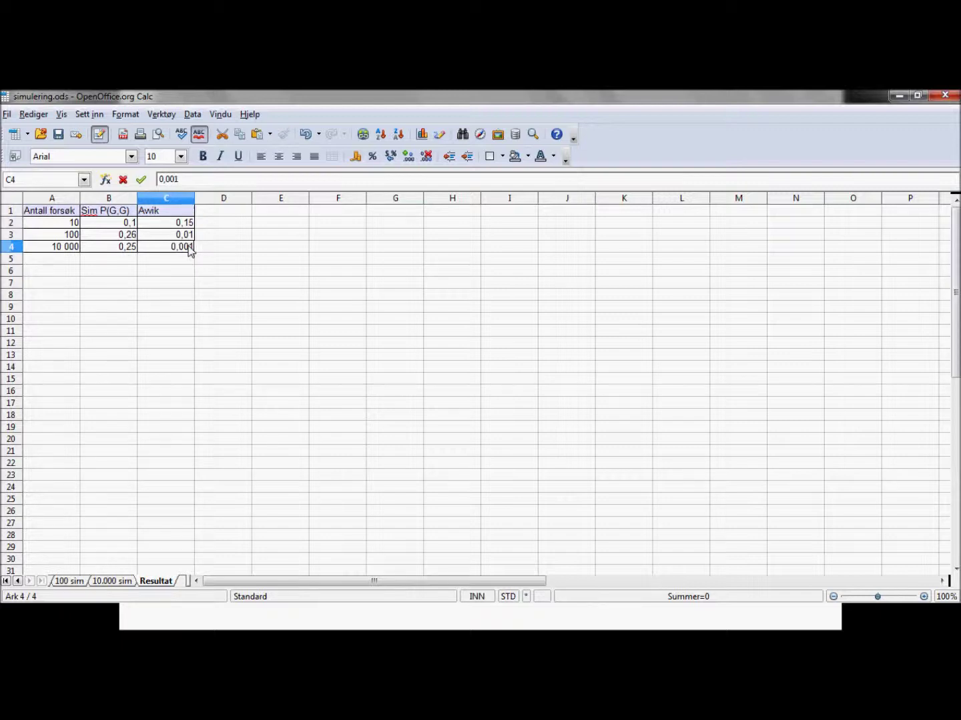
key("Return")
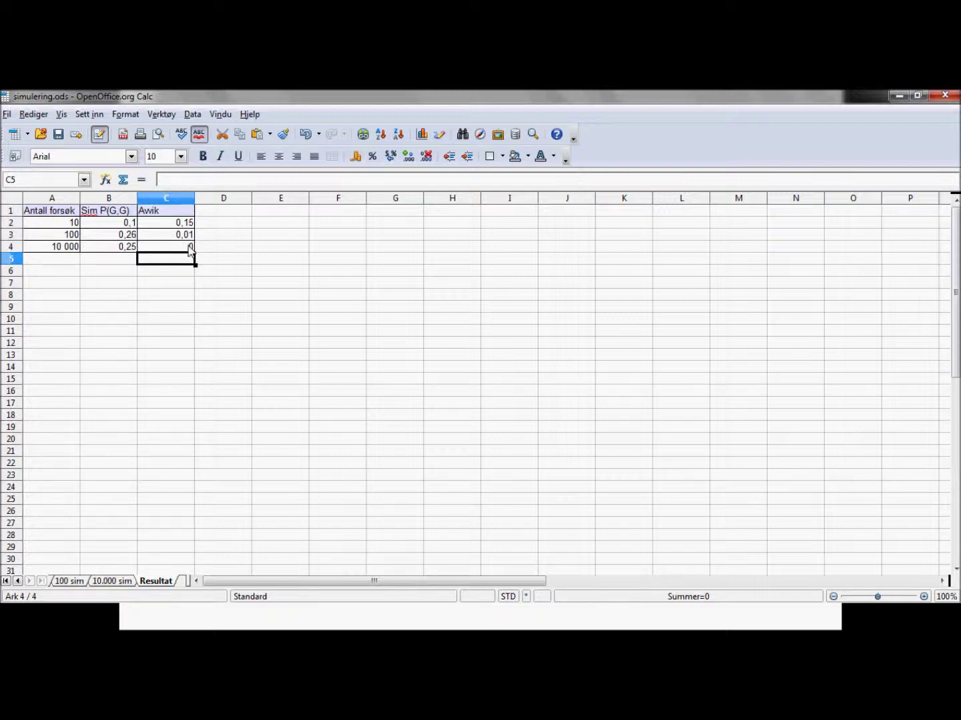
Format cells B4:C4 as numbers with three decimal places
left_click(191, 249)
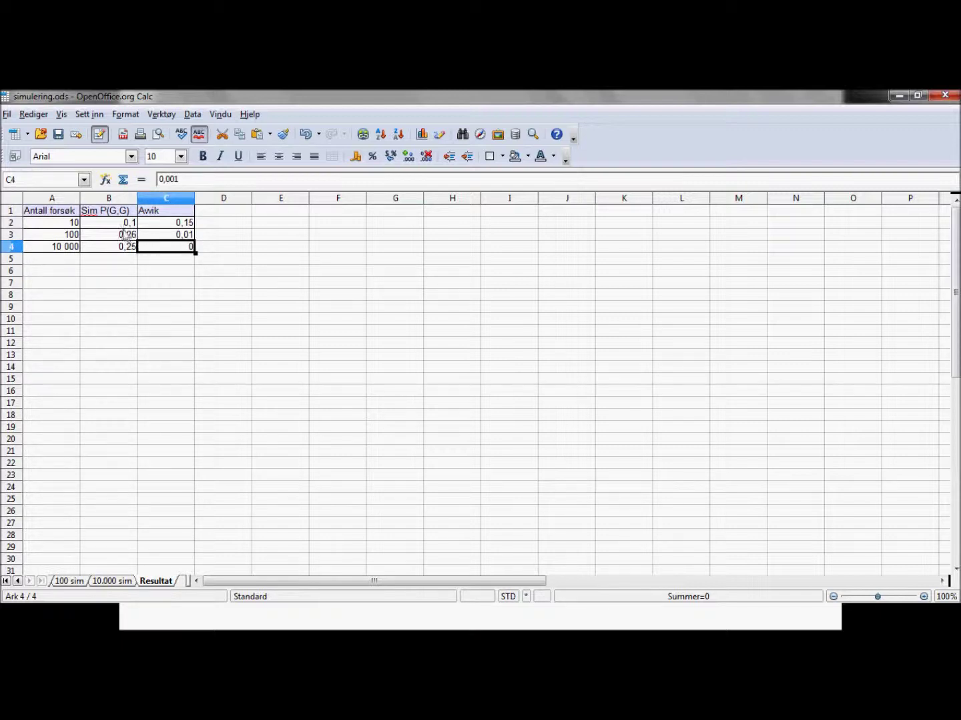
left_click_drag(122, 247, 153, 249)
right_click(154, 249)
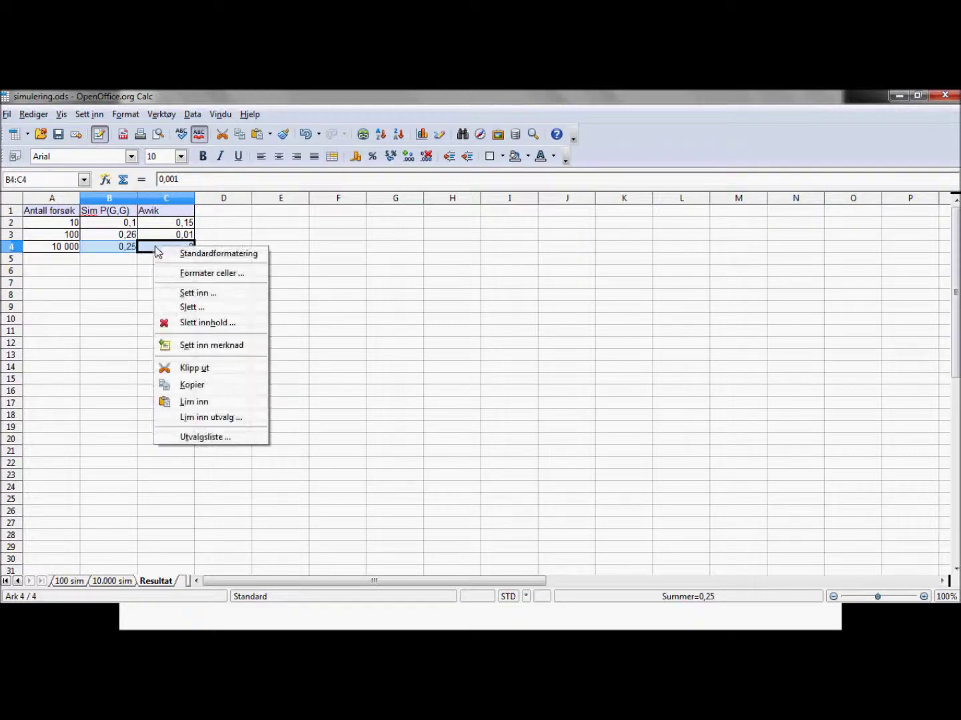
left_click(211, 274)
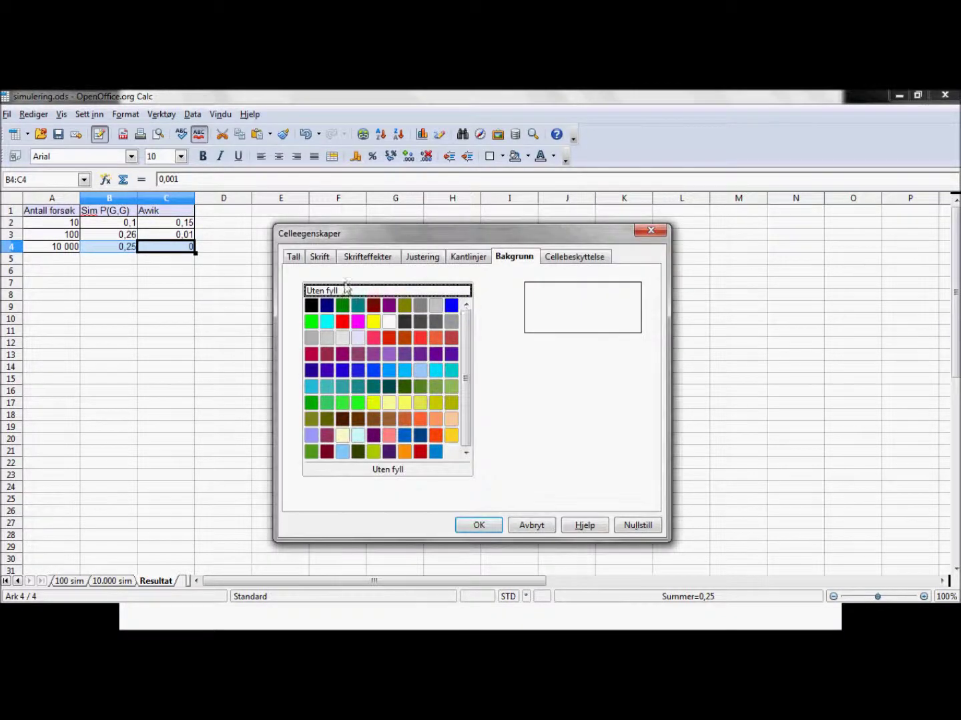
left_click(294, 258)
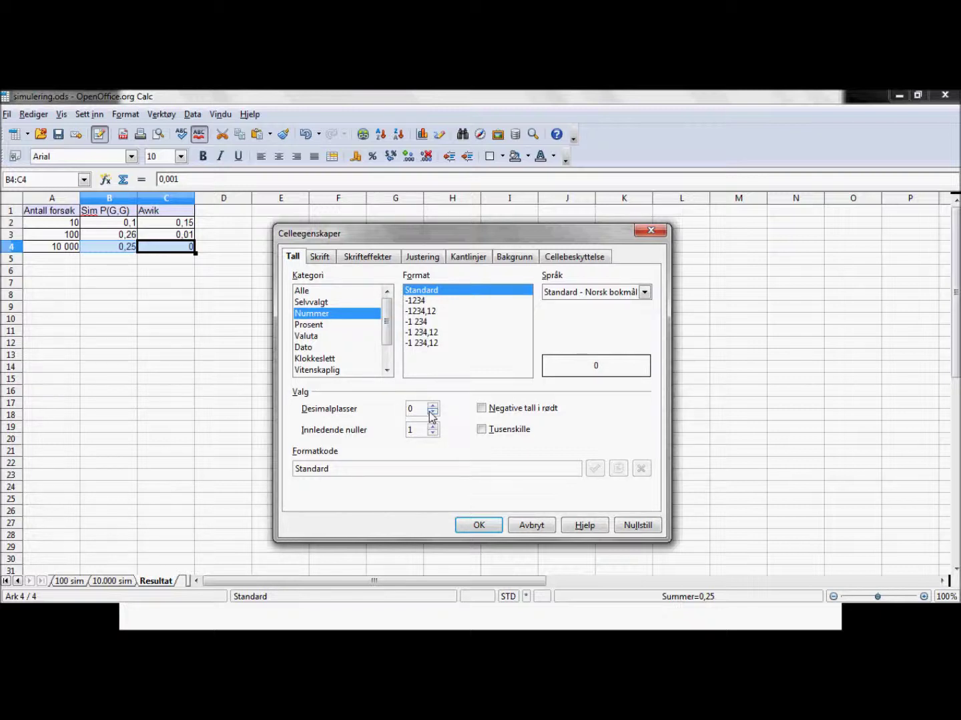
left_click(427, 312)
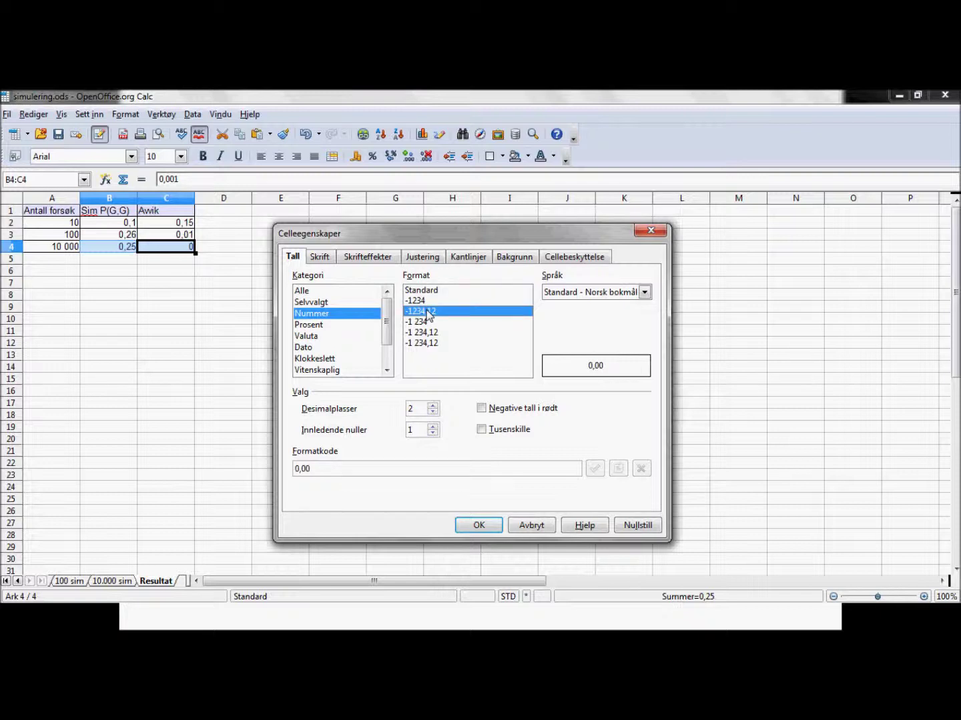
left_click(434, 405)
left_click(465, 525)
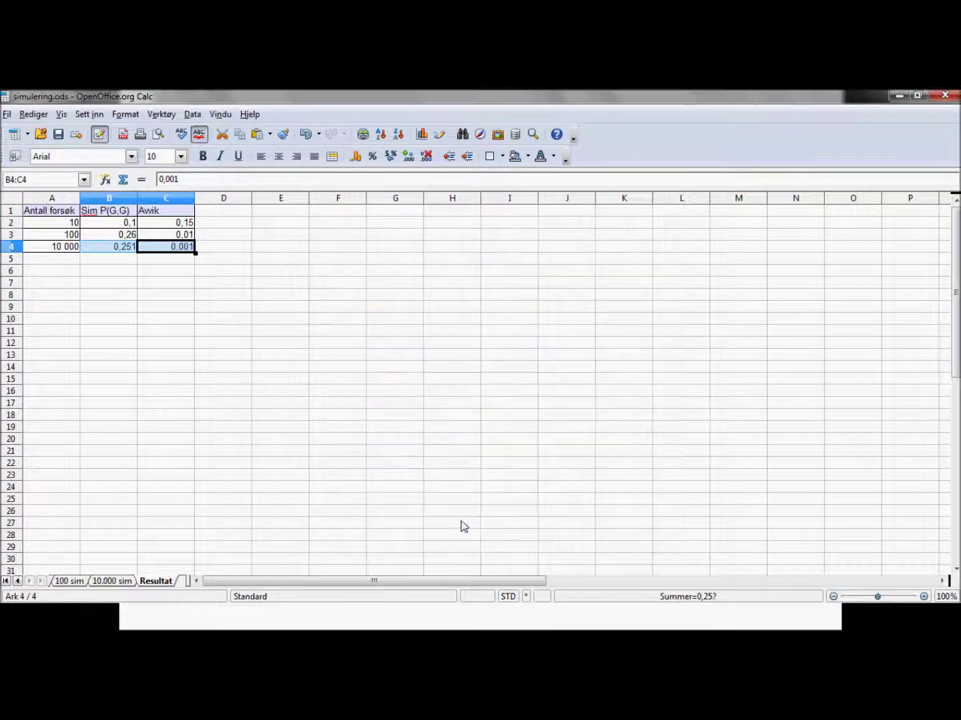
left_click(192, 368)
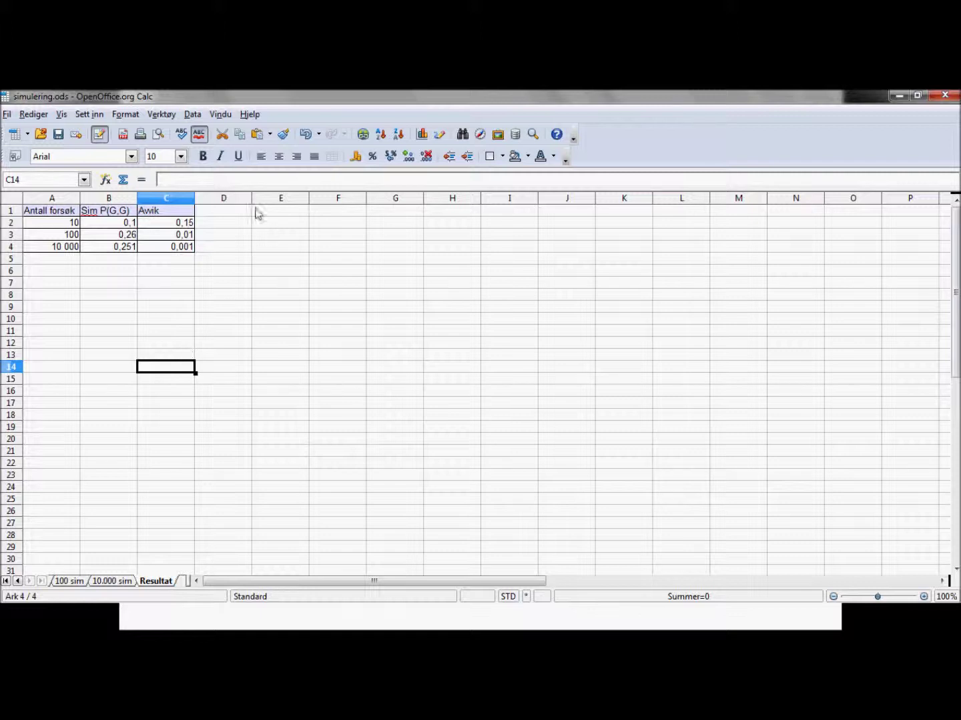
Enlarge the results table to 230% zoom and compare the simulated P(G,G) values for 10, 100 and 10 000 trials
left_click_drag(188, 246, 60, 225)
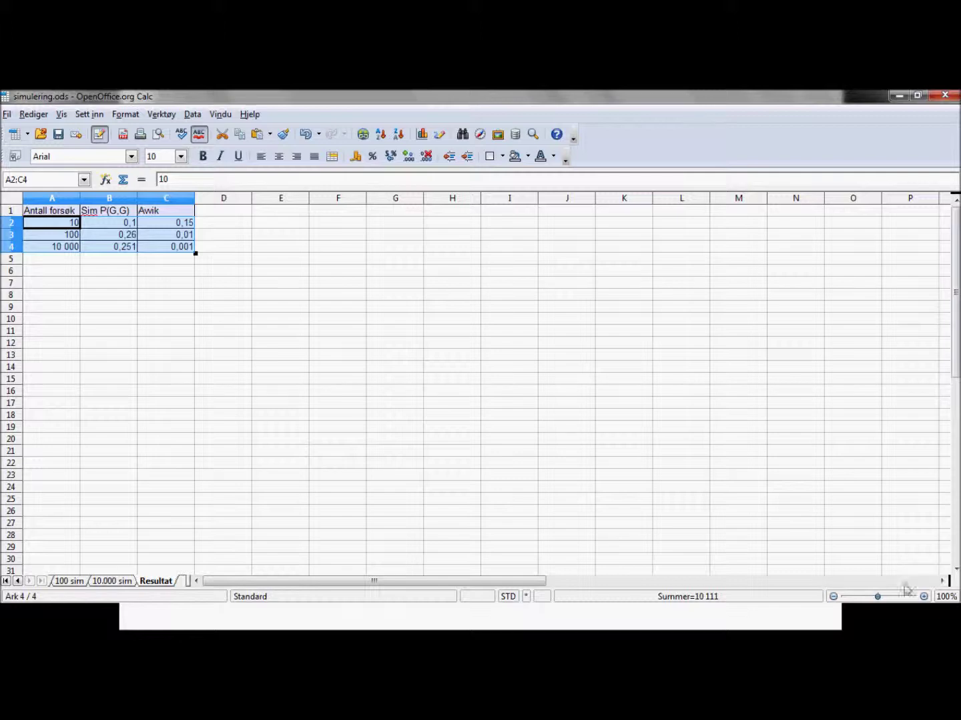
left_click_drag(880, 597, 895, 597)
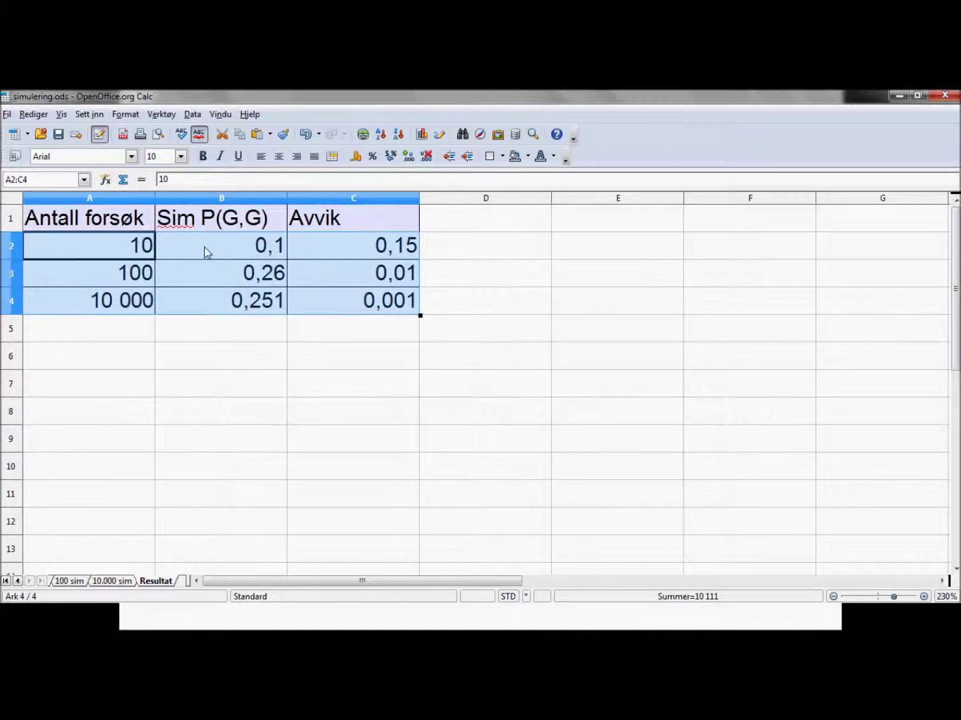
left_click(260, 278)
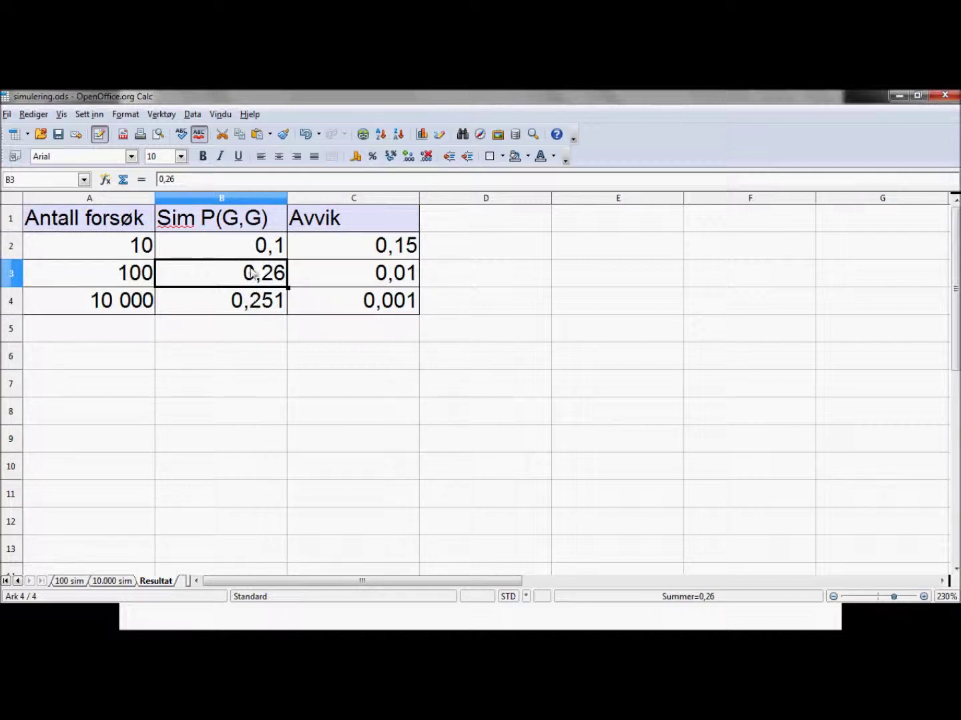
left_click(247, 304)
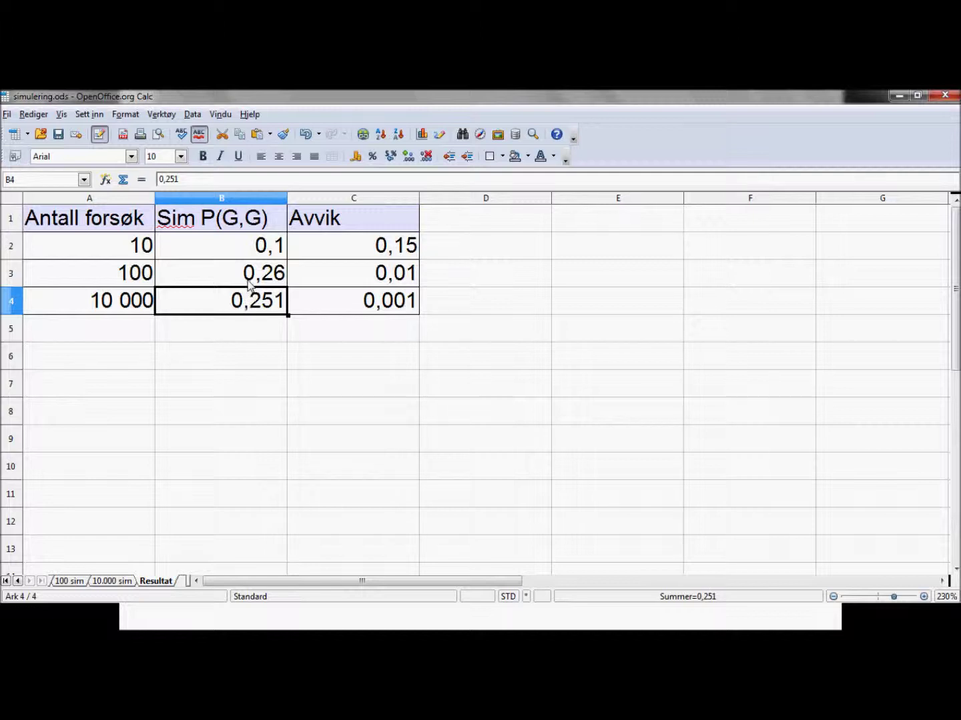
left_click(259, 253)
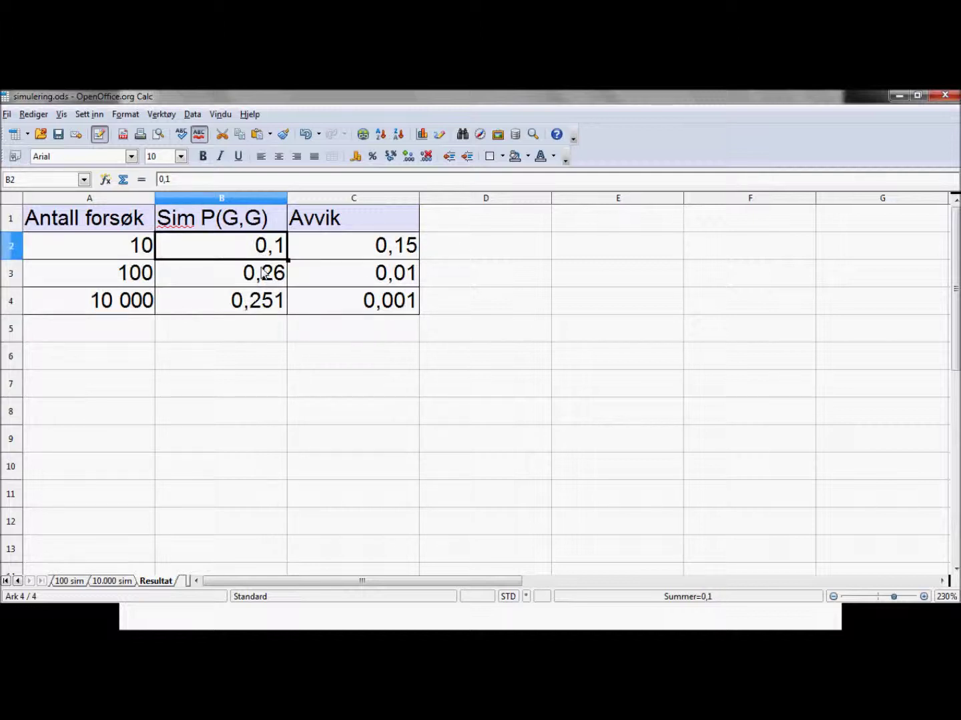